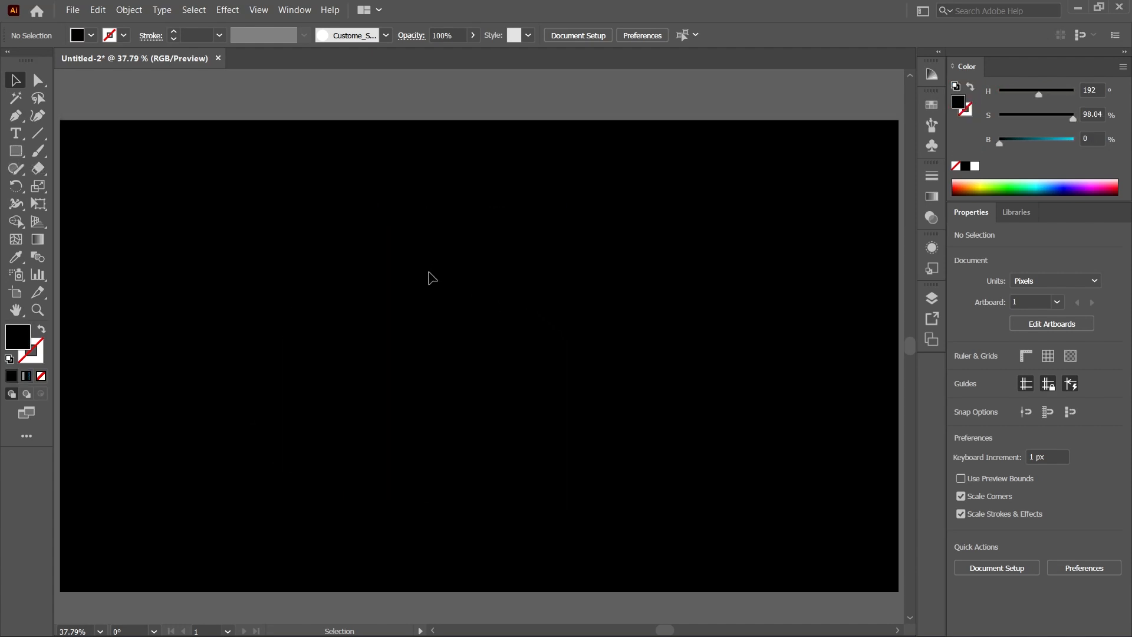
Draw an ellipse about 626 by 443 px near the artboard's centre and fill it with bright turquoise.
drag(16, 151, 68, 192)
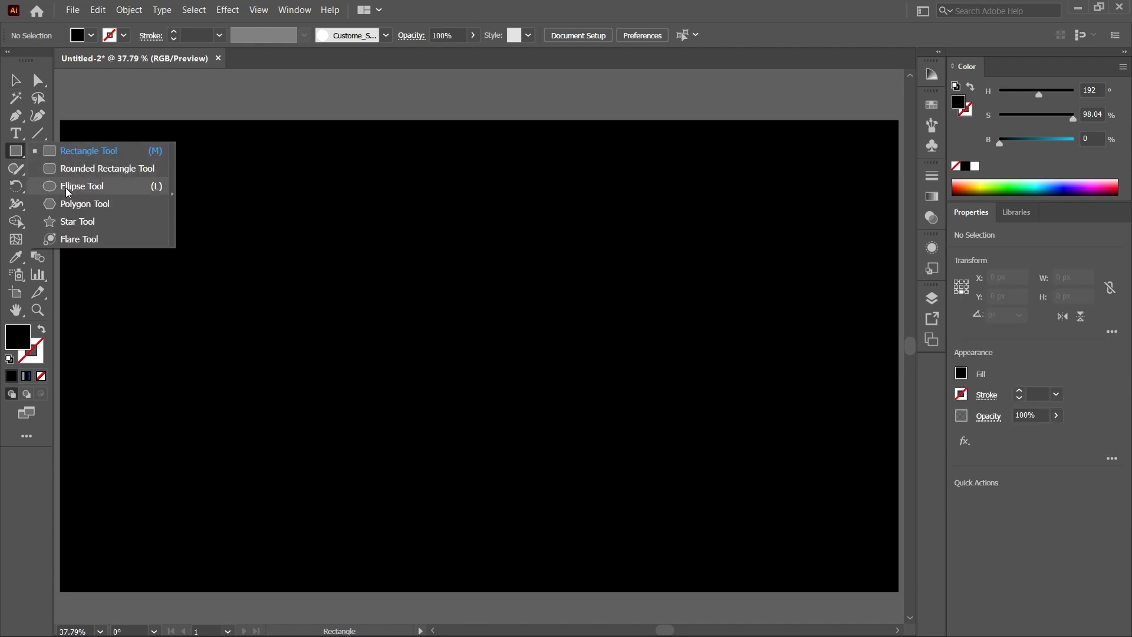
click(118, 188)
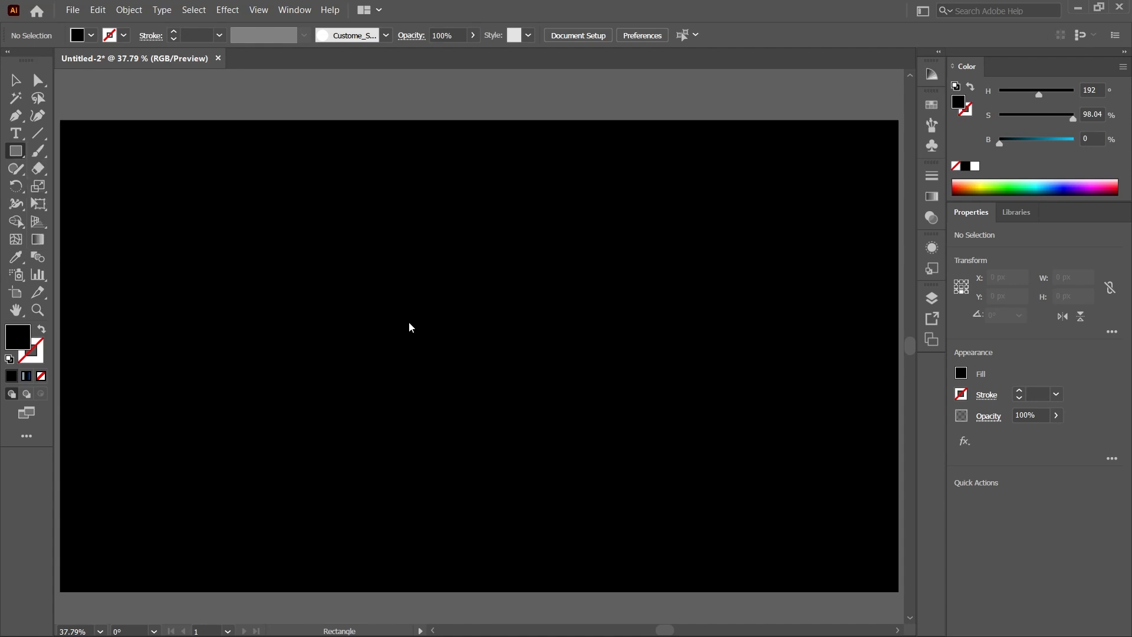
drag(325, 240, 598, 434)
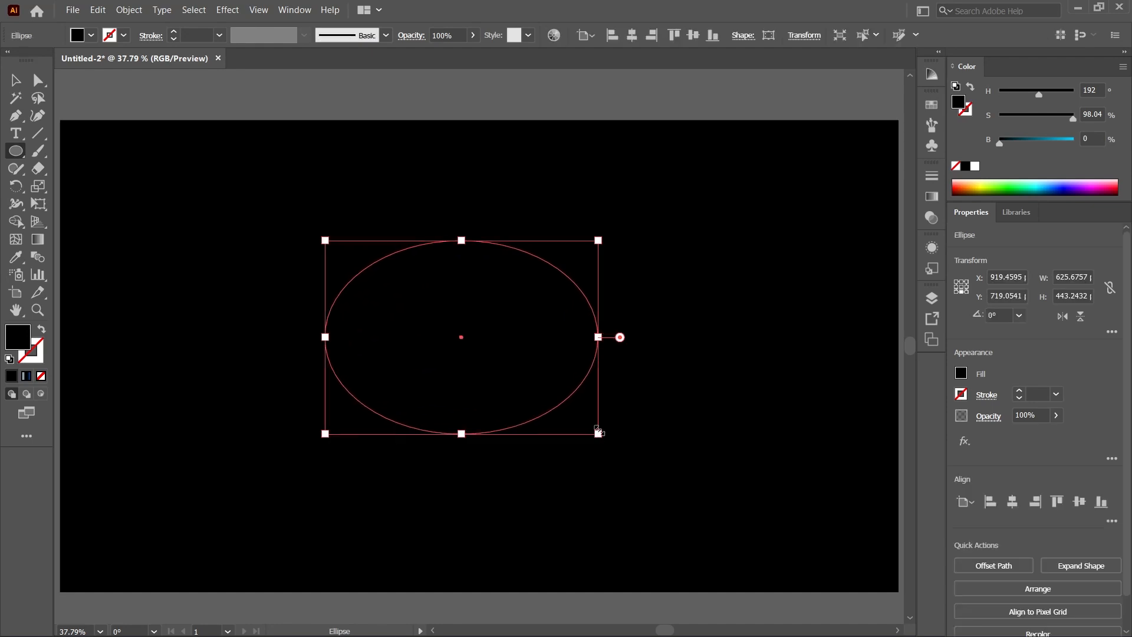
click(1036, 181)
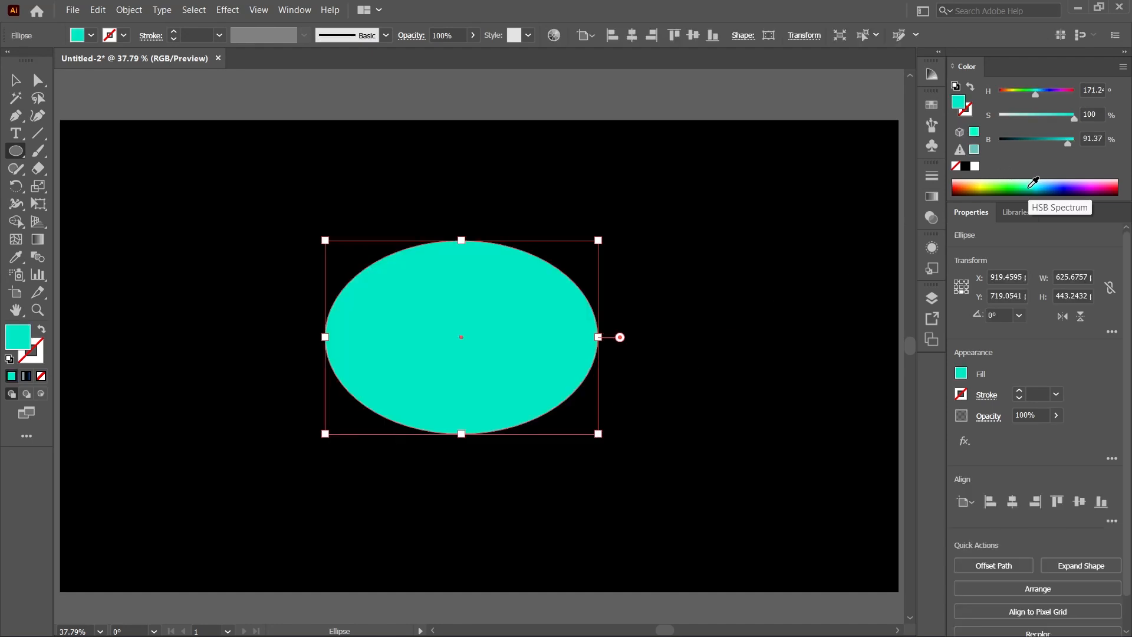
Reshape the ellipse into a dome by raising its bottom anchor and moving its top anchor up to about Y 220 px.
key(a)
click(463, 438)
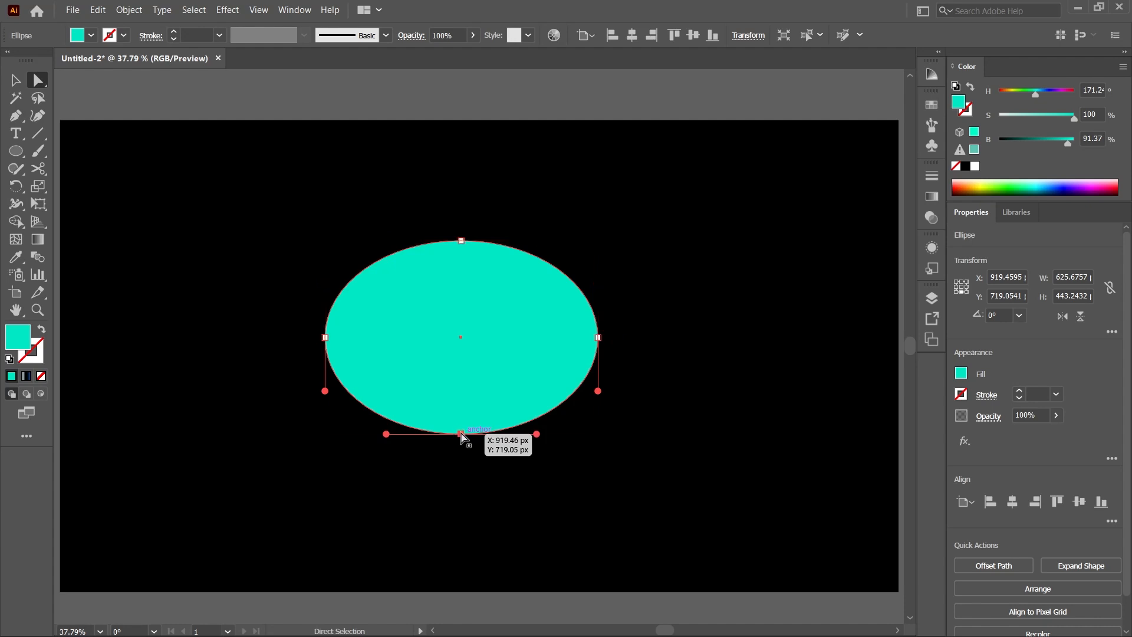
drag(463, 438, 463, 413)
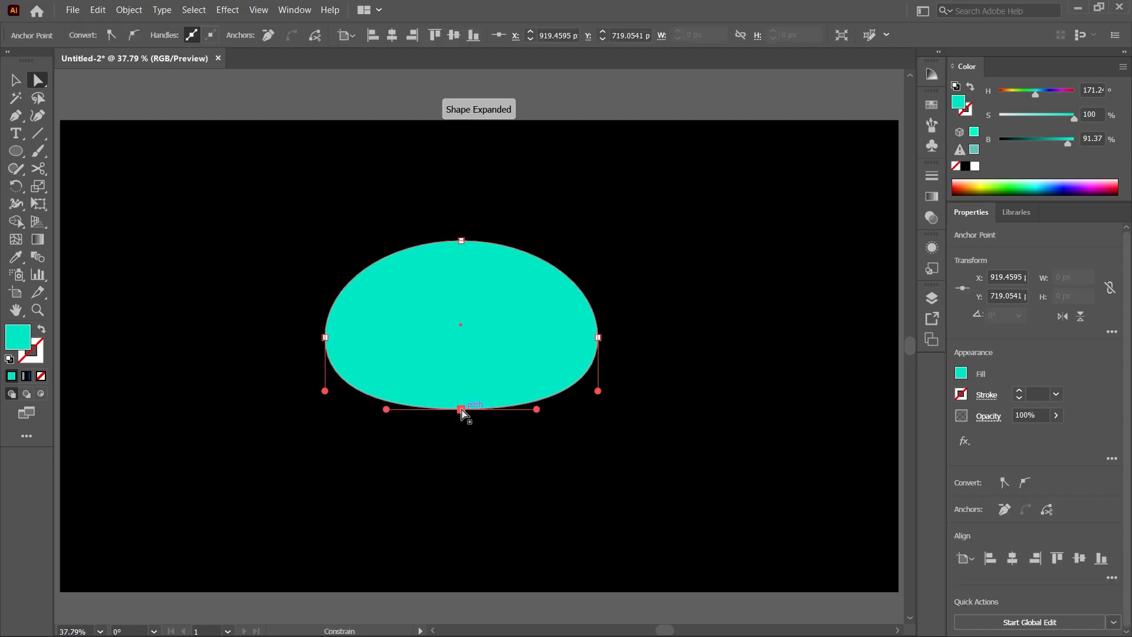
click(462, 242)
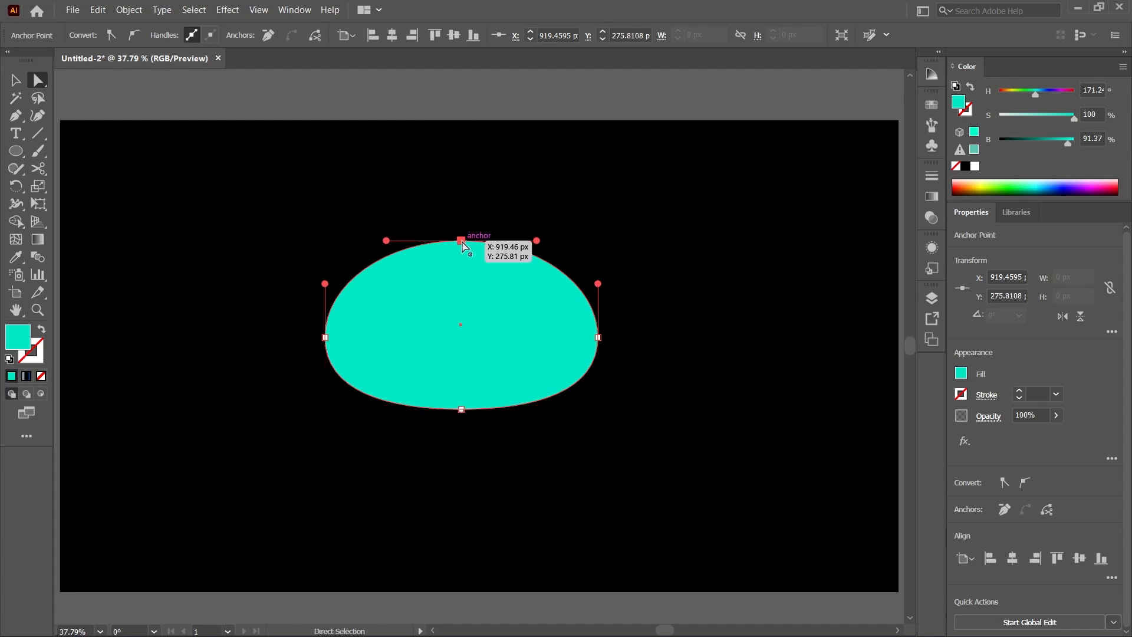
drag(463, 241, 462, 222)
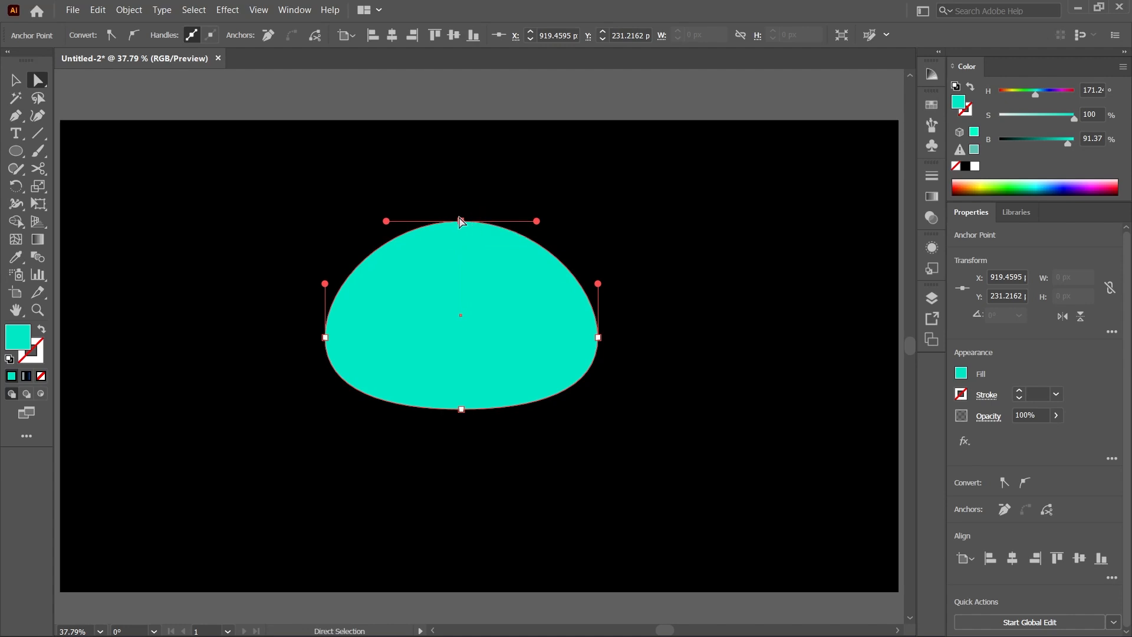
drag(462, 222, 462, 216)
Lengthen both handles of the dome's top anchor evenly with the Scale tool to round the top, and deselect the shape.
drag(537, 216, 556, 217)
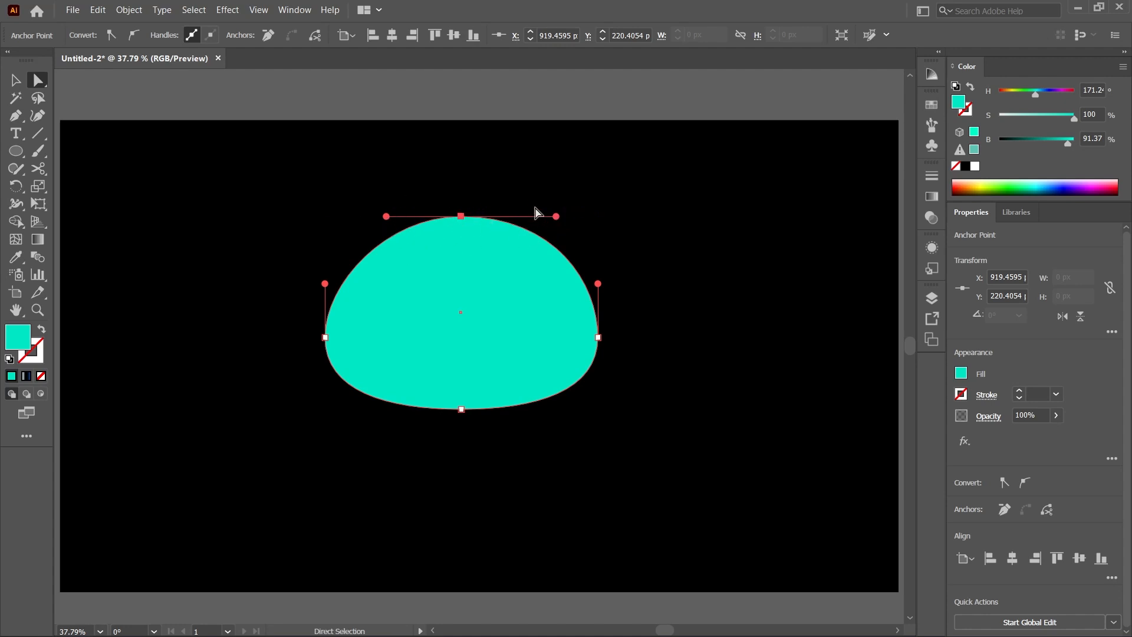
key(ctrl+z)
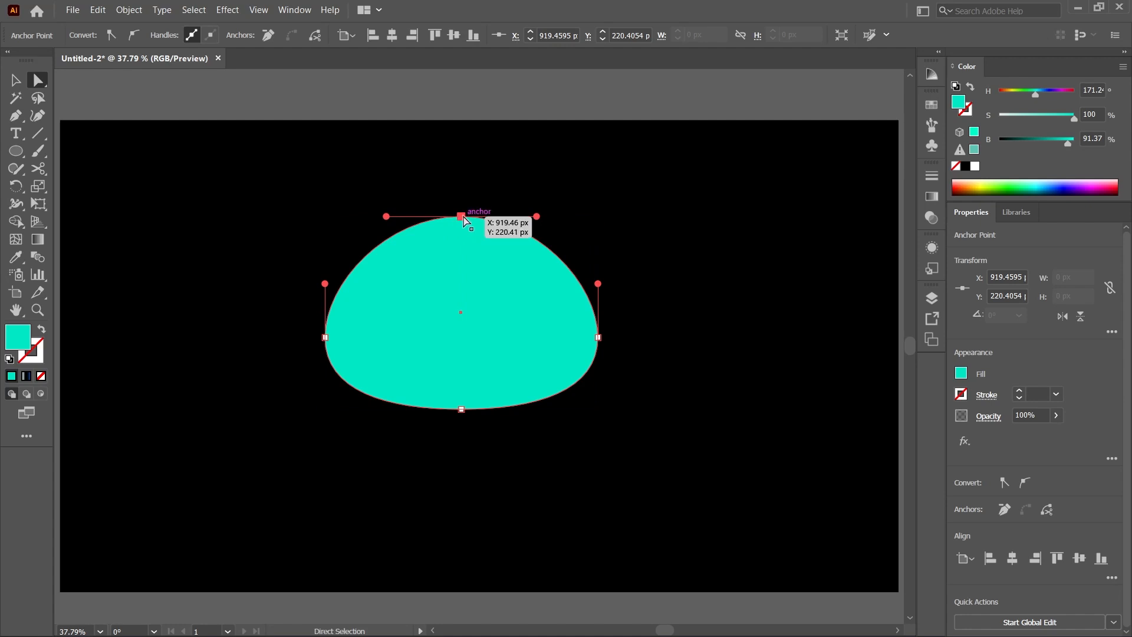
key(s)
drag(536, 217, 553, 220)
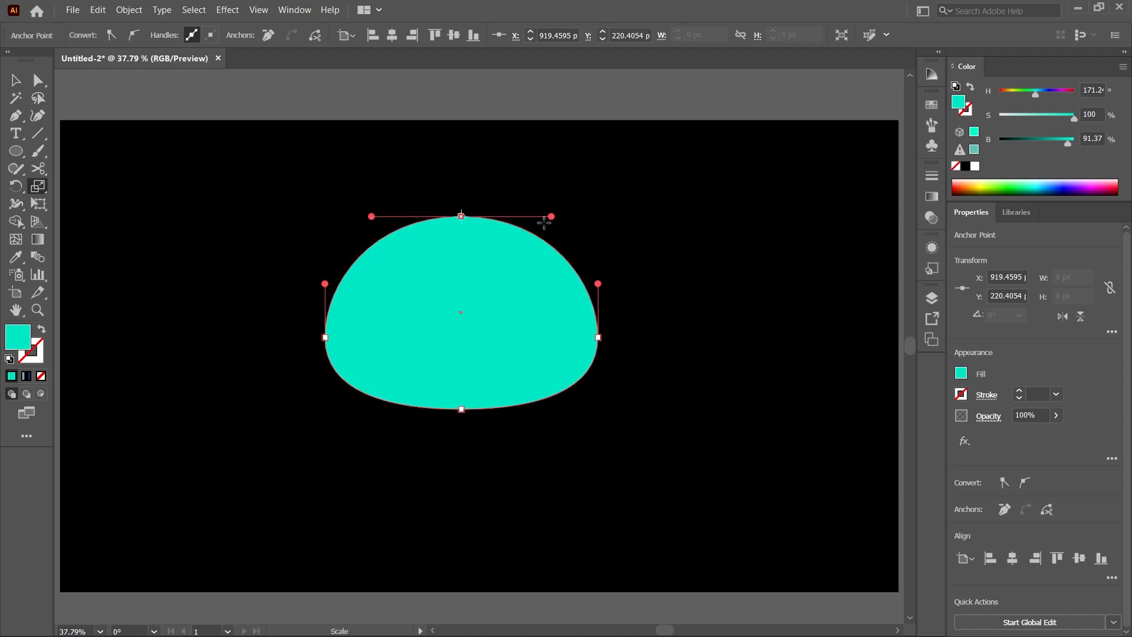
key(v)
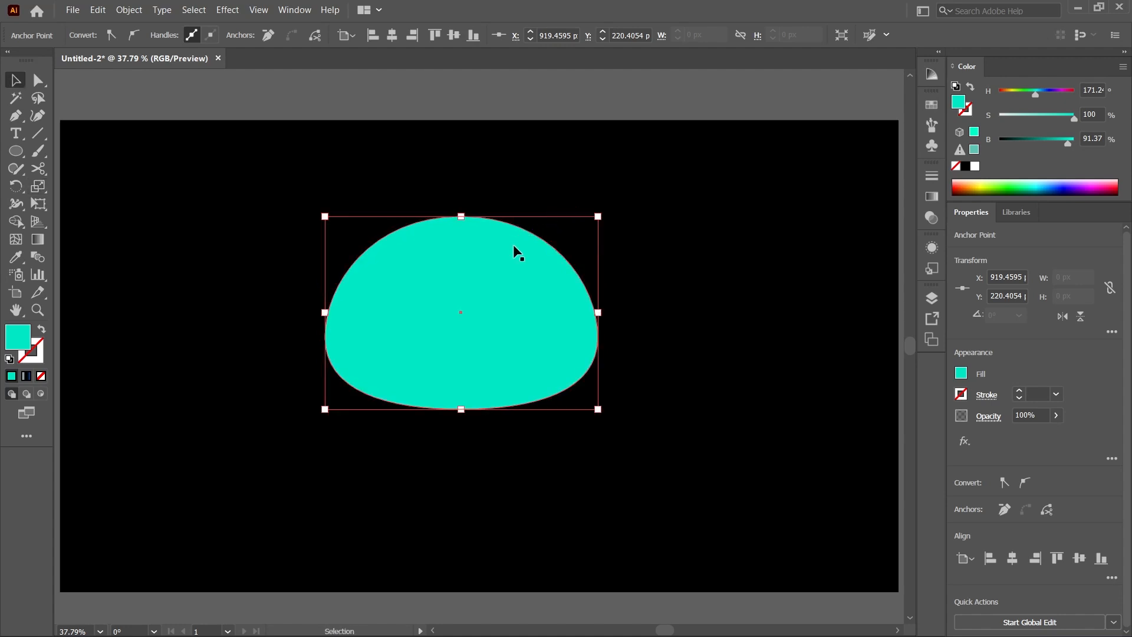
click(628, 278)
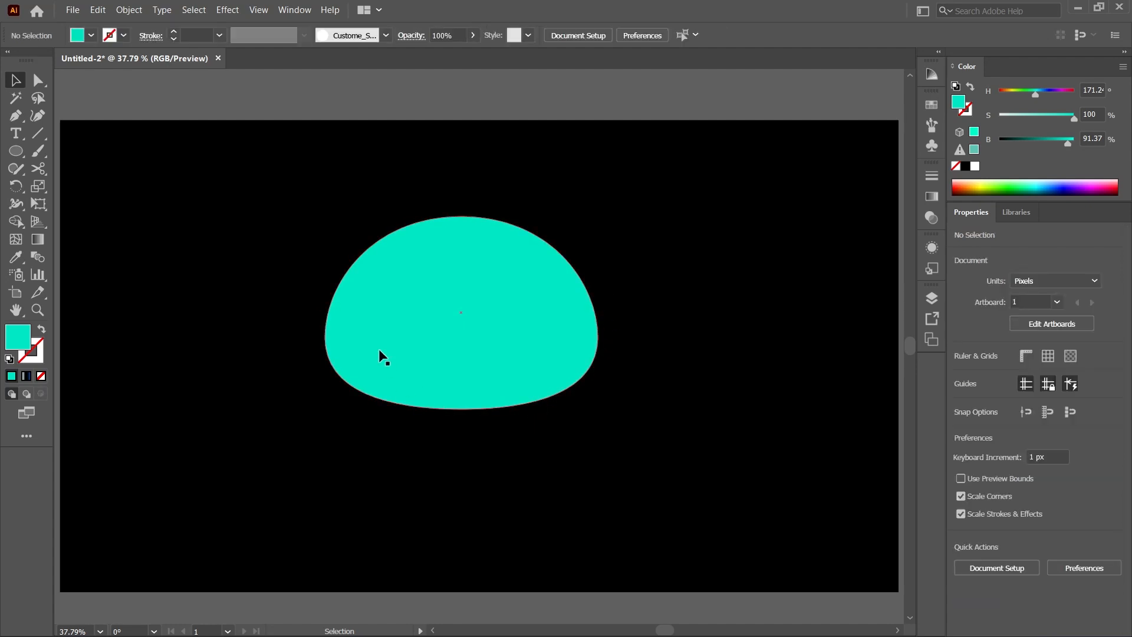
Fill the dome with the linear gradient and move the gradient's black stop to about 41%.
click(544, 342)
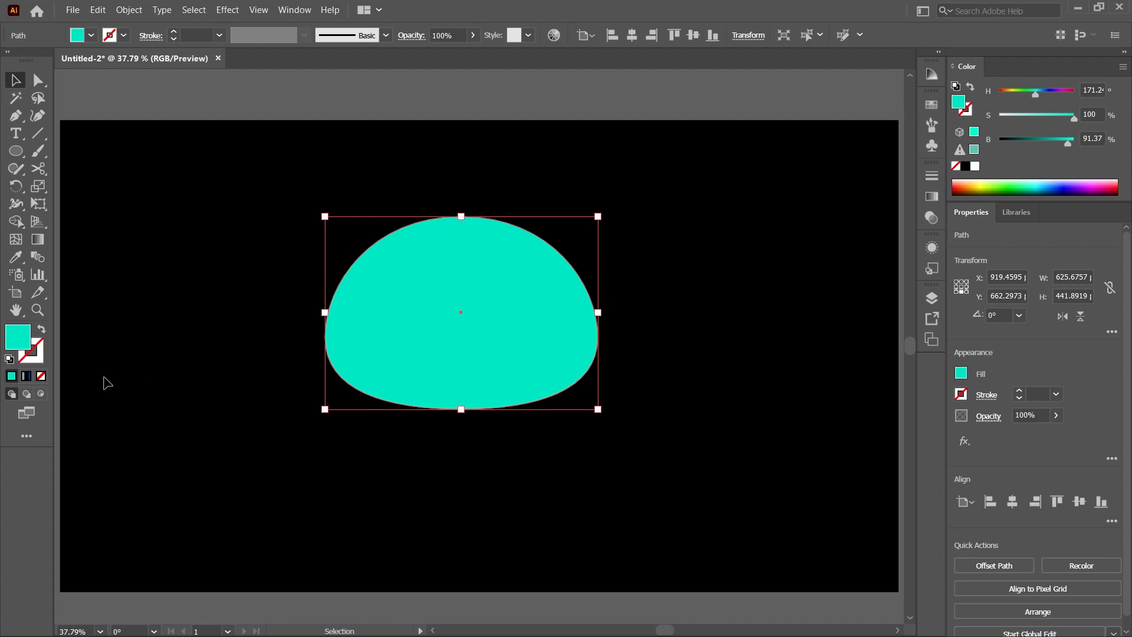
click(26, 375)
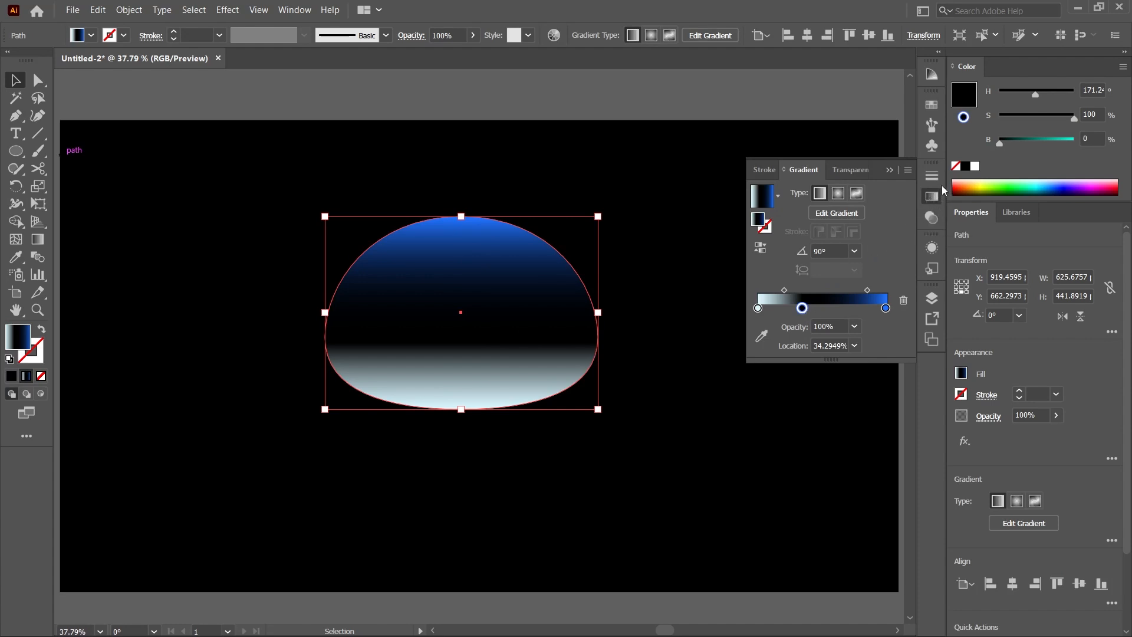
click(295, 10)
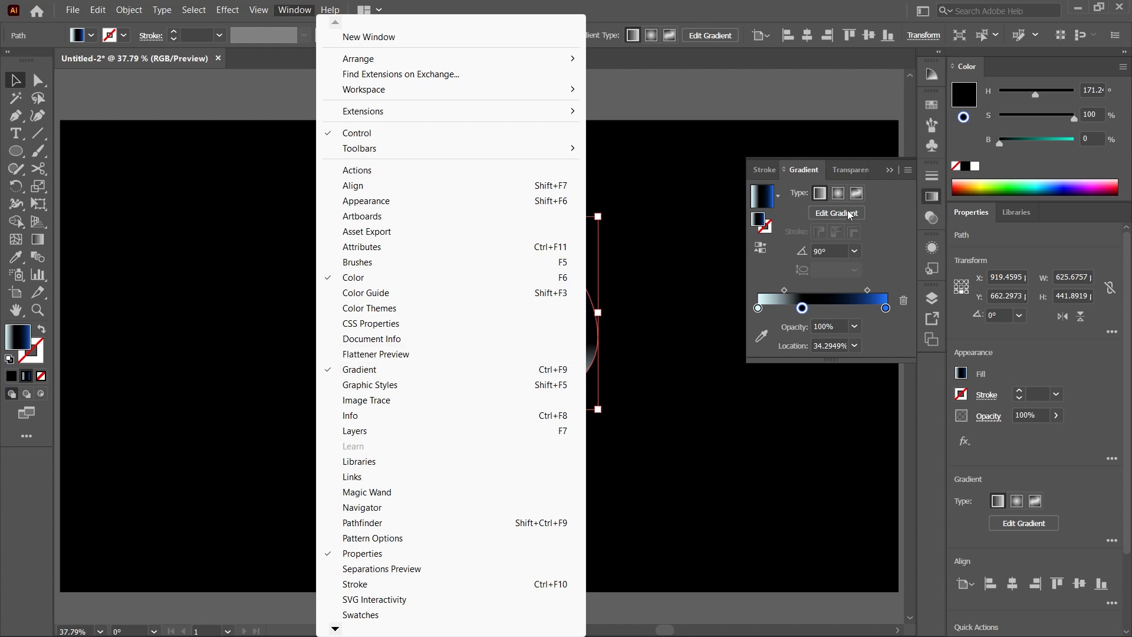
click(932, 196)
click(930, 199)
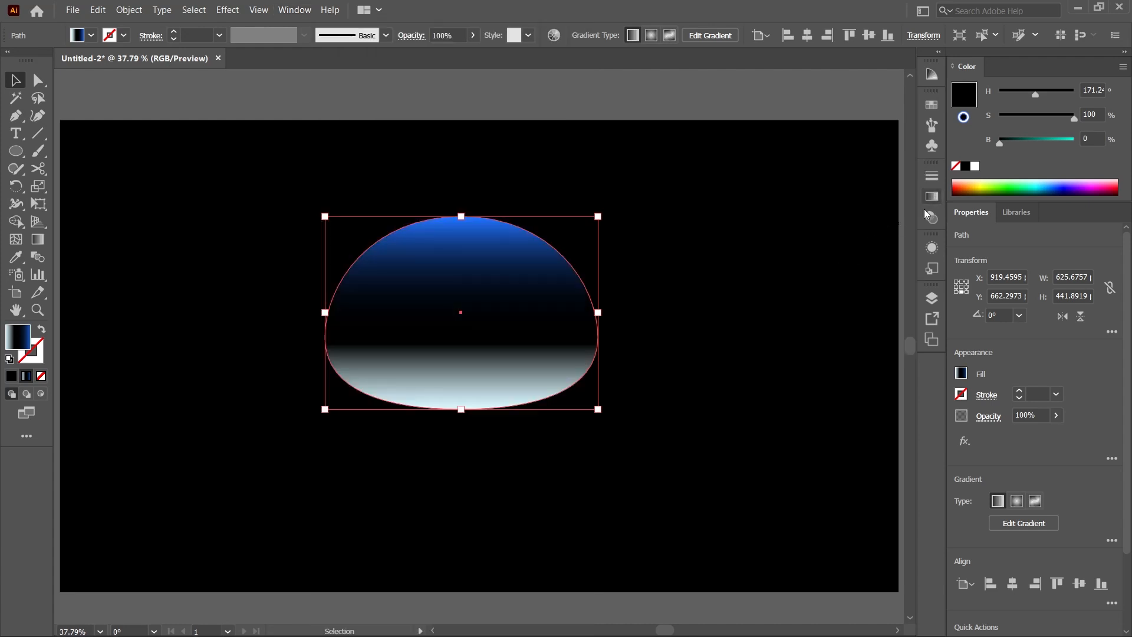
click(929, 199)
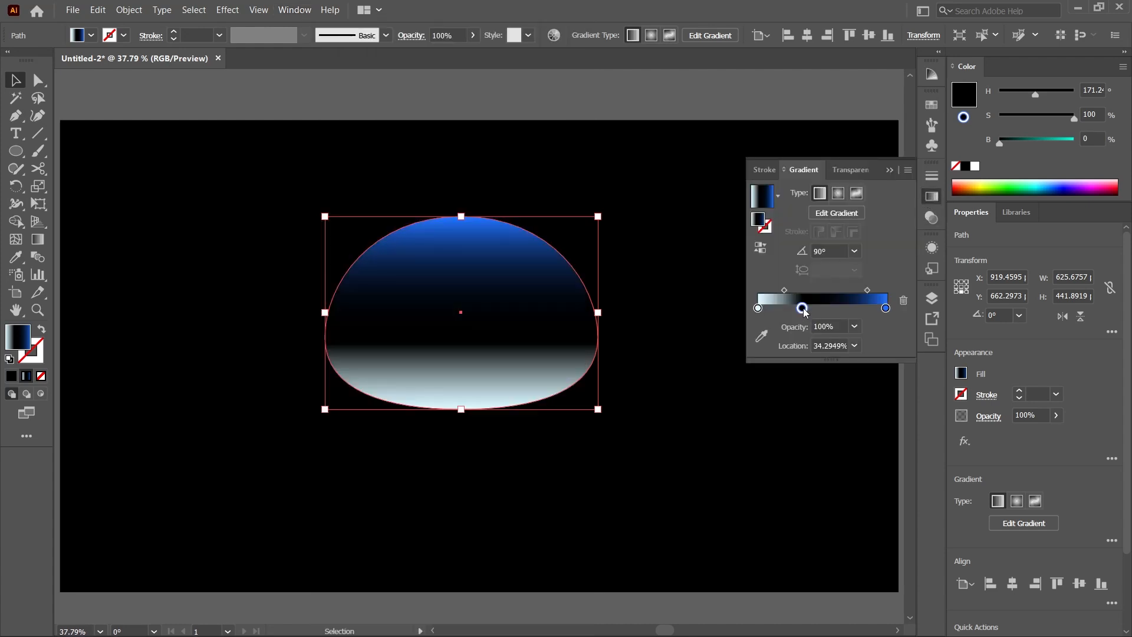
drag(804, 309, 812, 309)
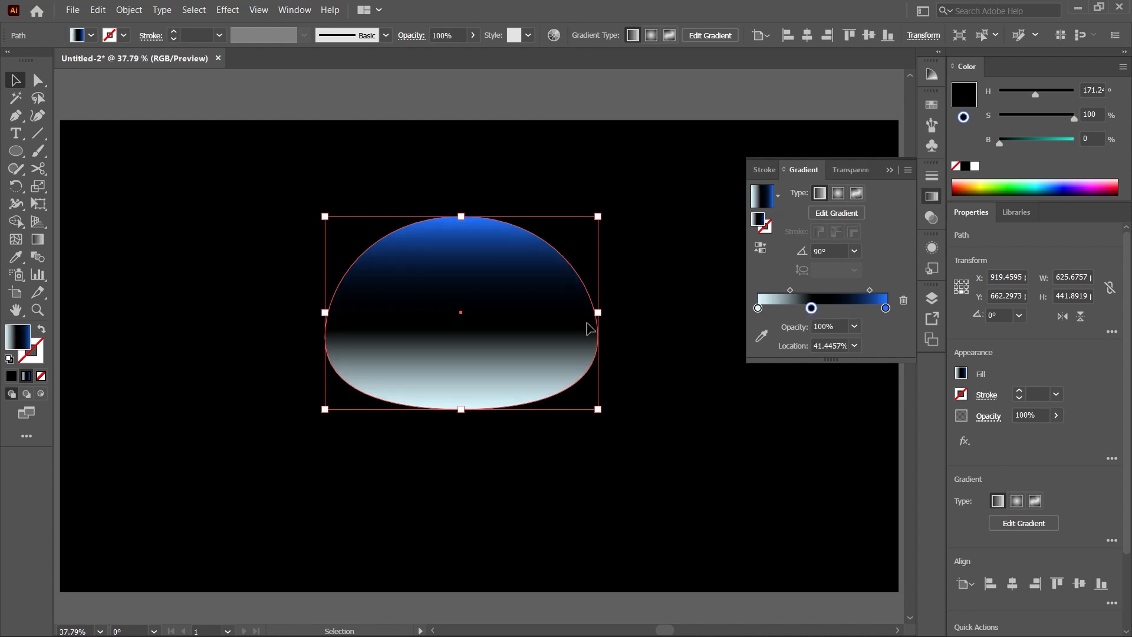
Edit the gradient's pale blue stop with the Gradient tool, setting its saturation to about 14%.
key(g)
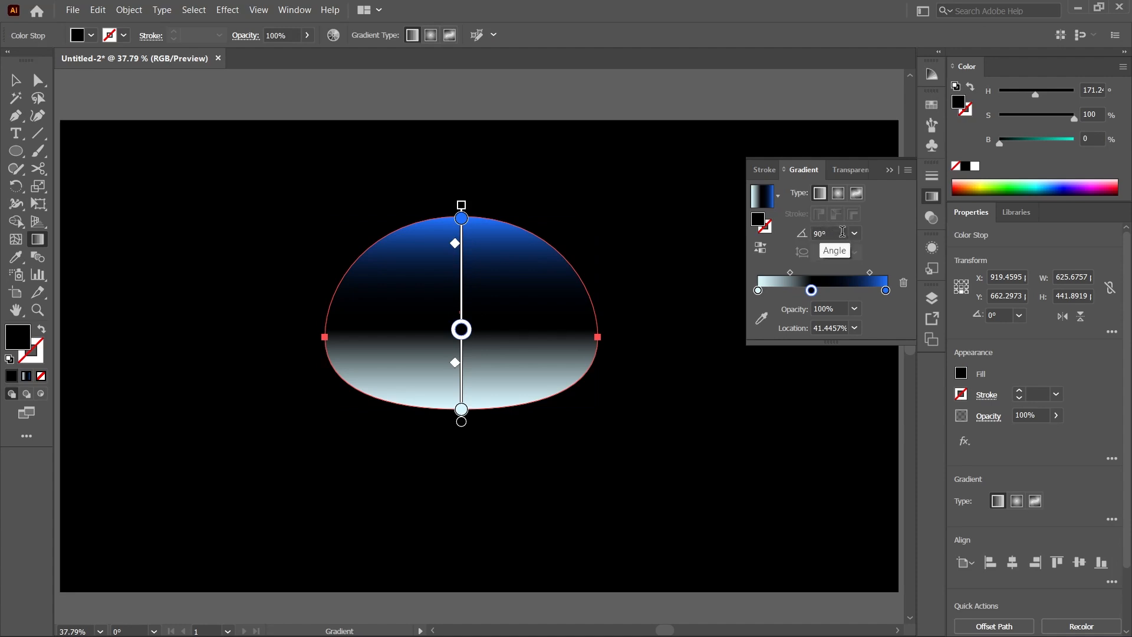
click(858, 236)
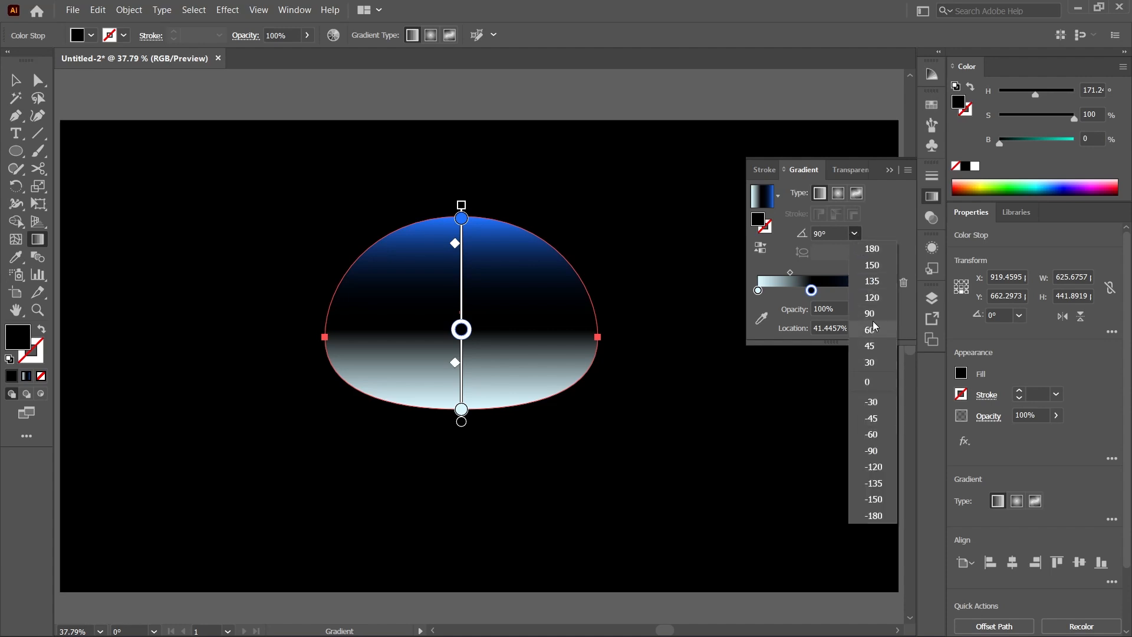
click(757, 290)
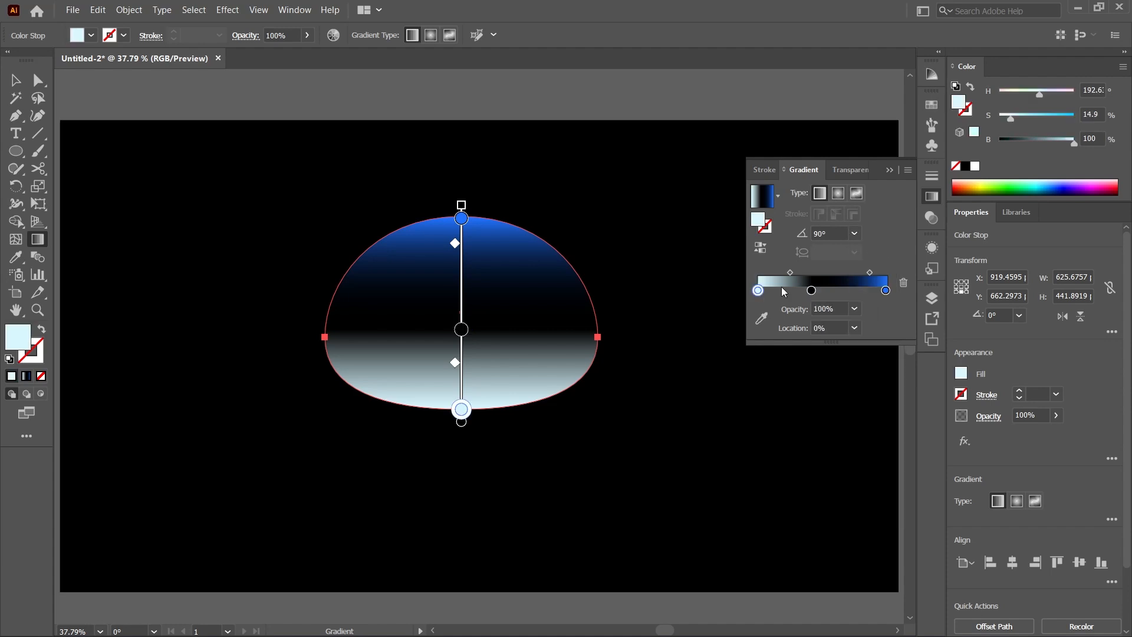
drag(1013, 117, 1009, 116)
Move the gradient's black middle stop to about 53% and recolor it turquoise with hue about 181° and brightness about 91%.
click(812, 290)
drag(812, 290, 825, 290)
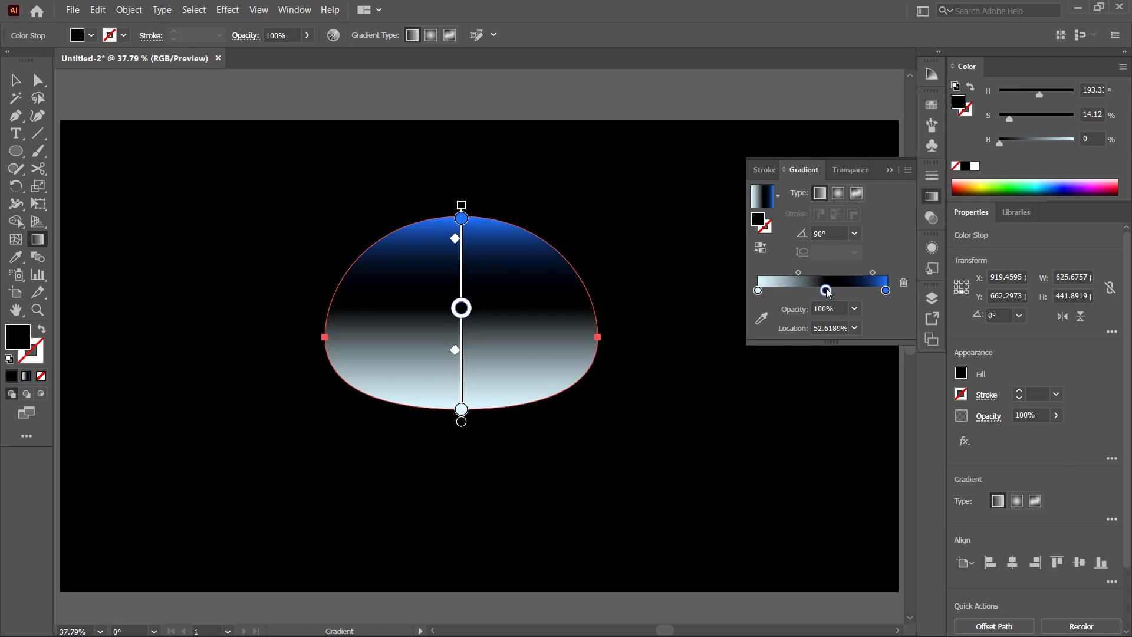
click(1036, 191)
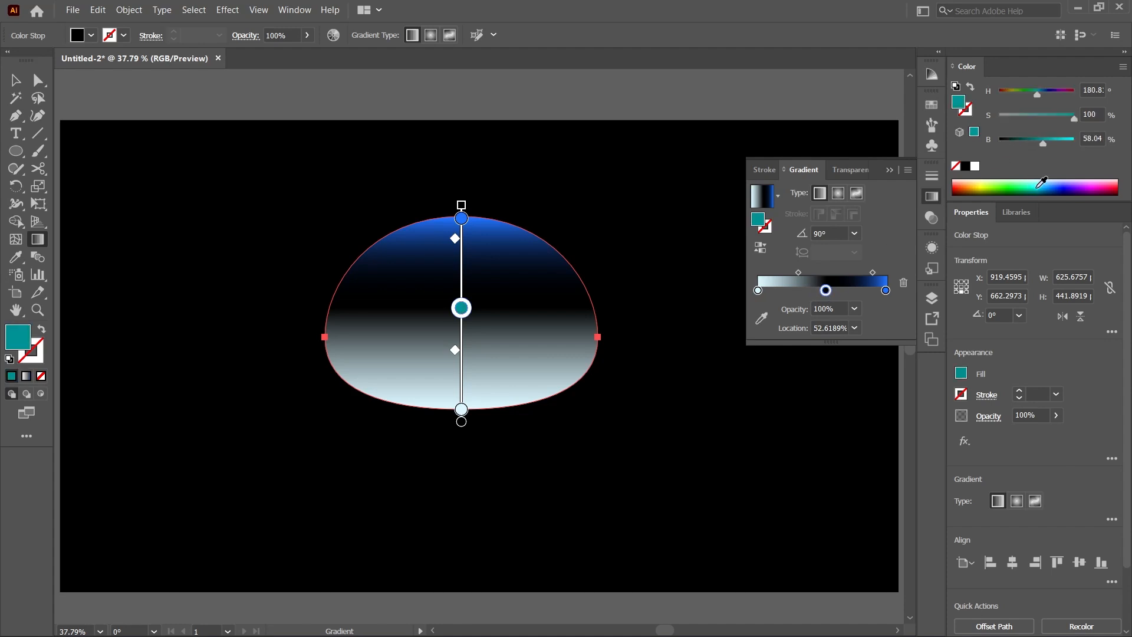
click(1068, 140)
Move the blue stop to about 93%, set its hue to about 207°, and shift its midpoint to about 45%.
drag(886, 290, 878, 290)
drag(1045, 94, 1043, 95)
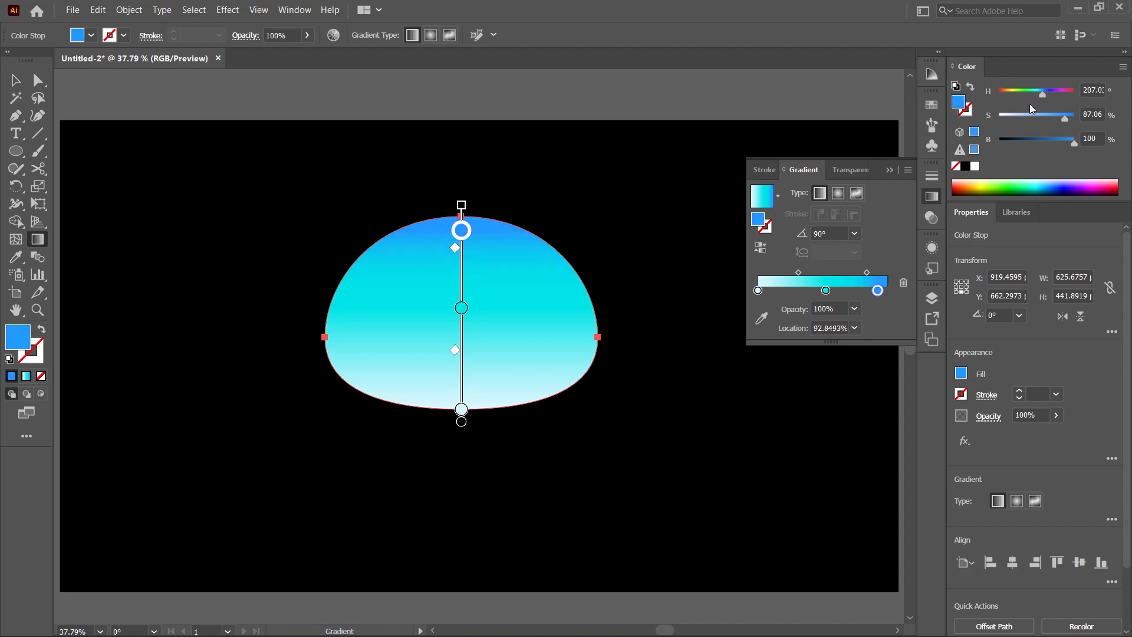
mouse_move(867, 272)
mouse_down()
mouse_move(820, 291)
mouse_move(788, 272)
mouse_move(823, 290)
mouse_move(848, 272)
mouse_up()
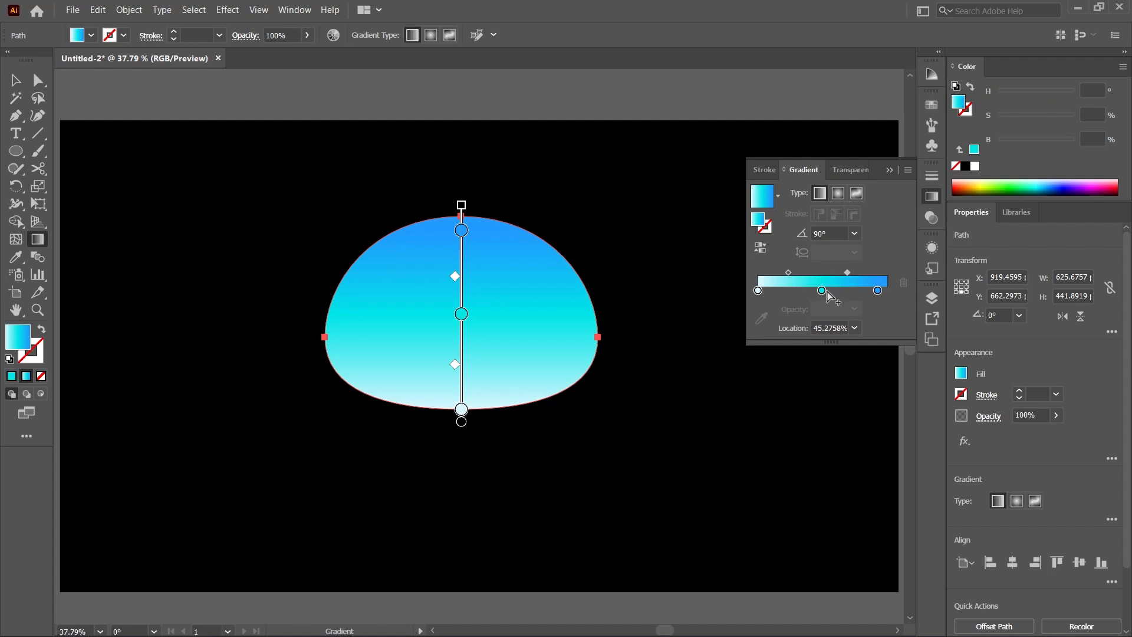
key(v)
click(624, 285)
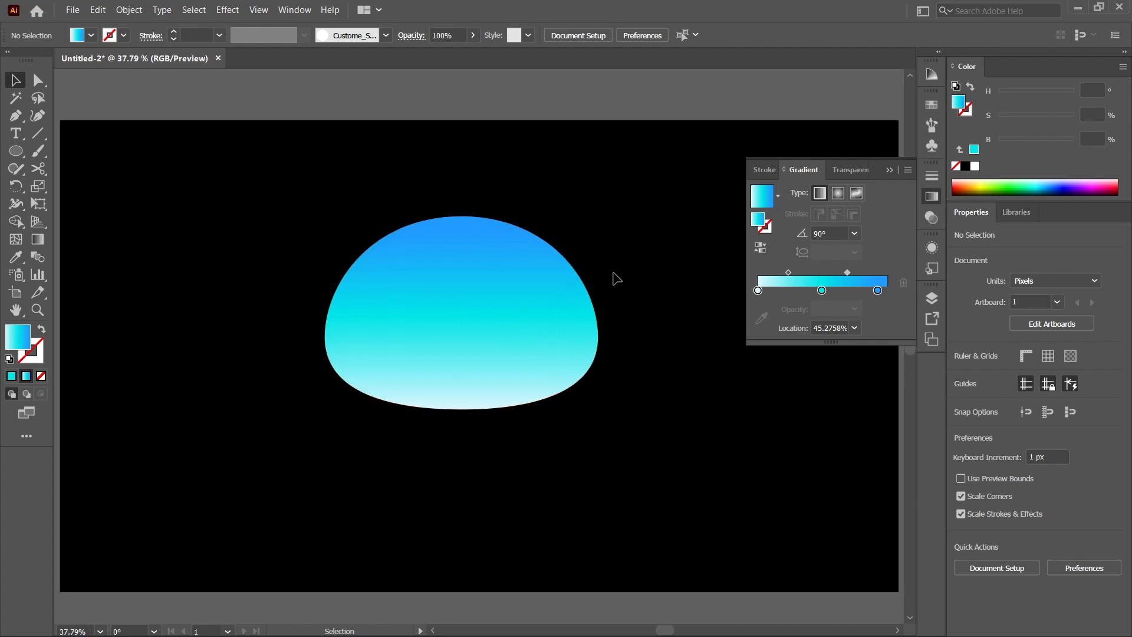
Apply the blue gradient to the dome's stroke and set the stroke weight to 10 pt.
click(498, 360)
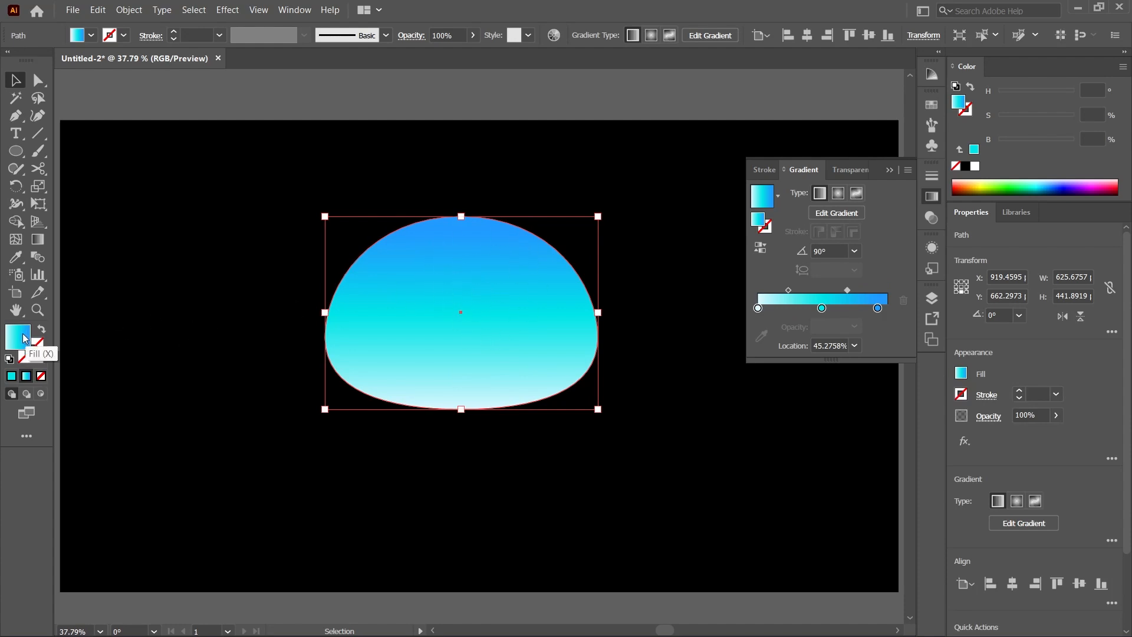
click(38, 356)
click(26, 375)
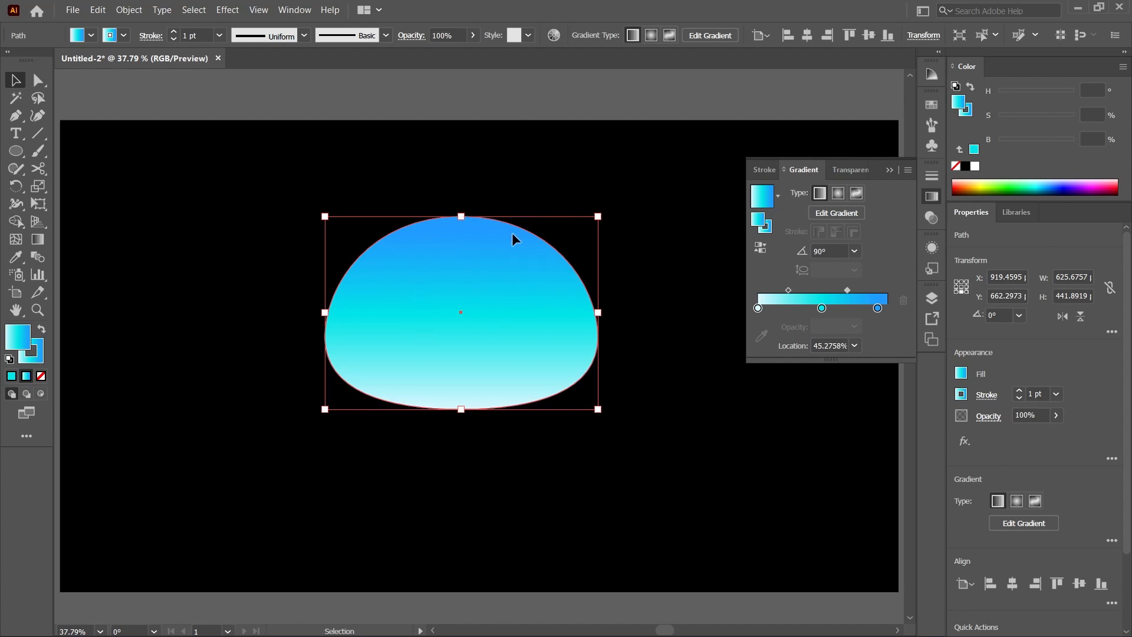
click(174, 32)
click(174, 32)
click(173, 33)
click(173, 33)
click(172, 32)
click(172, 32)
click(173, 32)
click(173, 32)
click(173, 33)
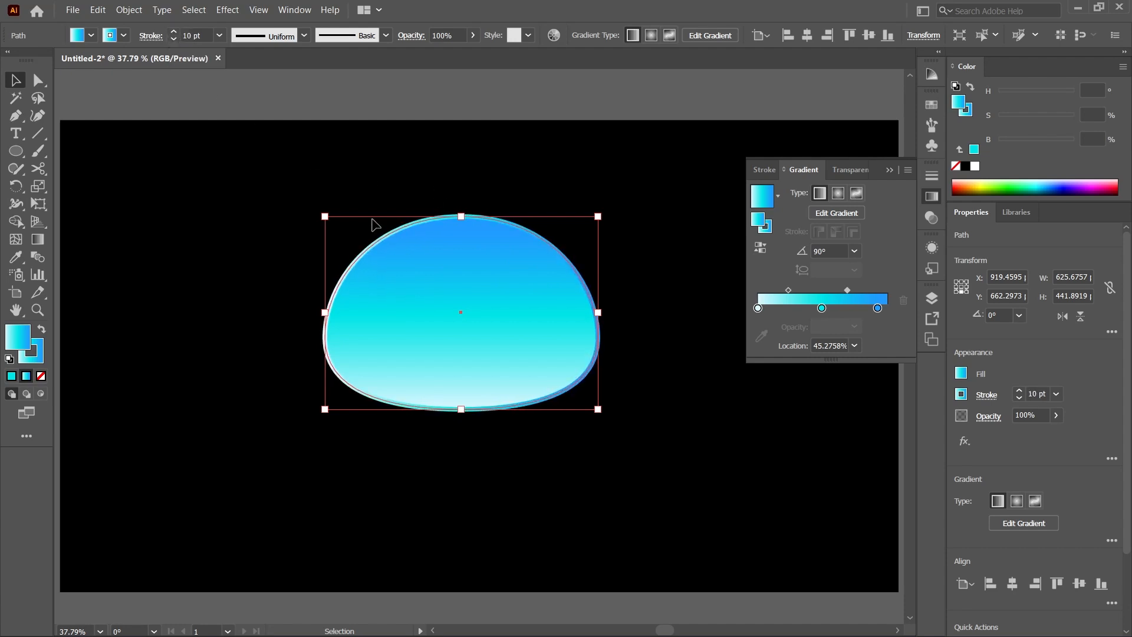
click(660, 277)
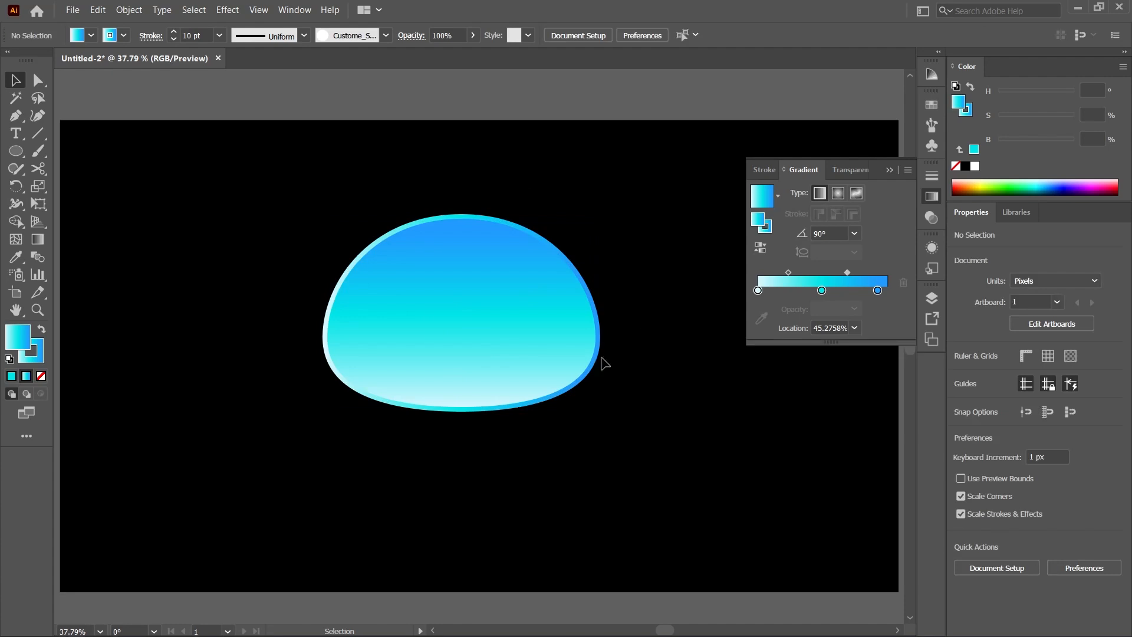
Set the angle of the dome's stroke gradient to 90°.
click(548, 357)
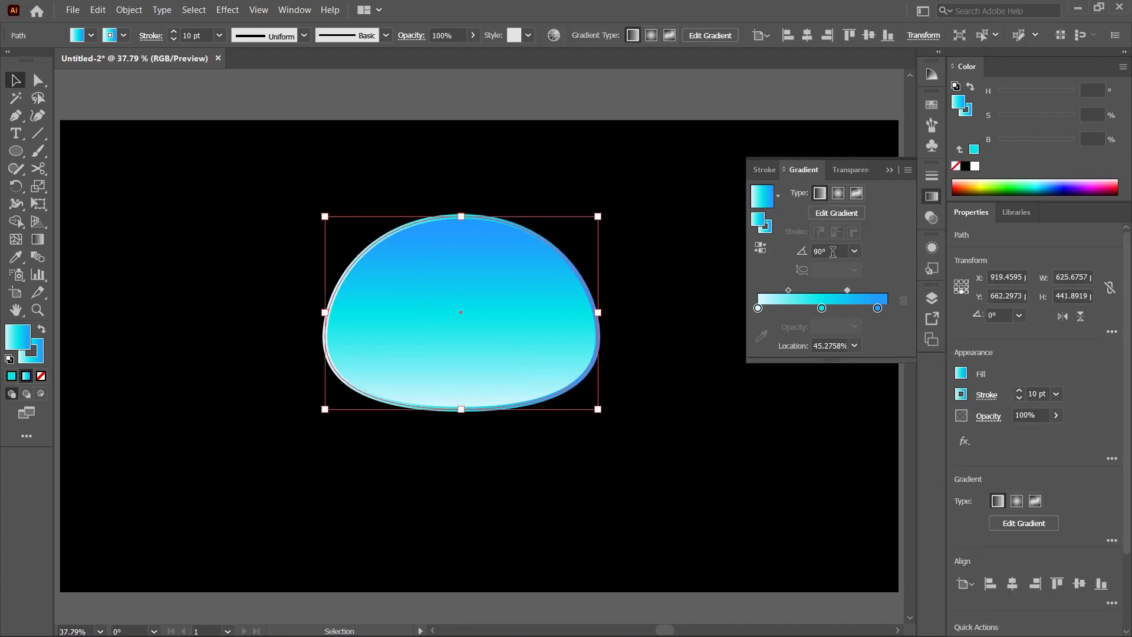
key(x)
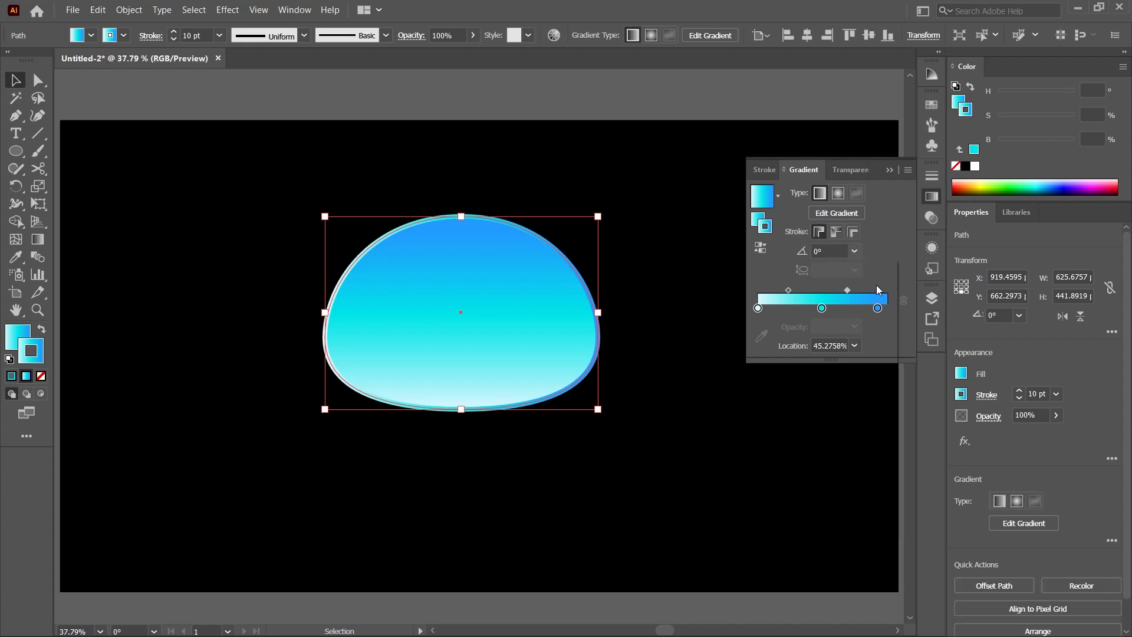
click(855, 251)
click(875, 331)
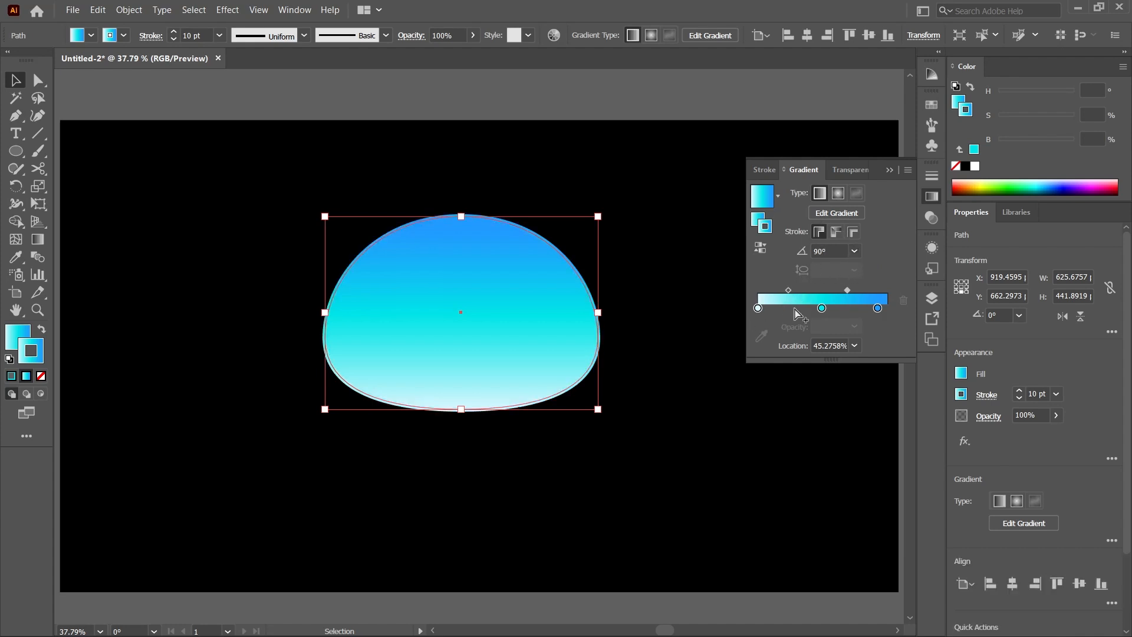
Remove the blue stop from the stroke gradient and move the turquoise stop to 100%.
drag(879, 310, 866, 341)
drag(824, 310, 889, 317)
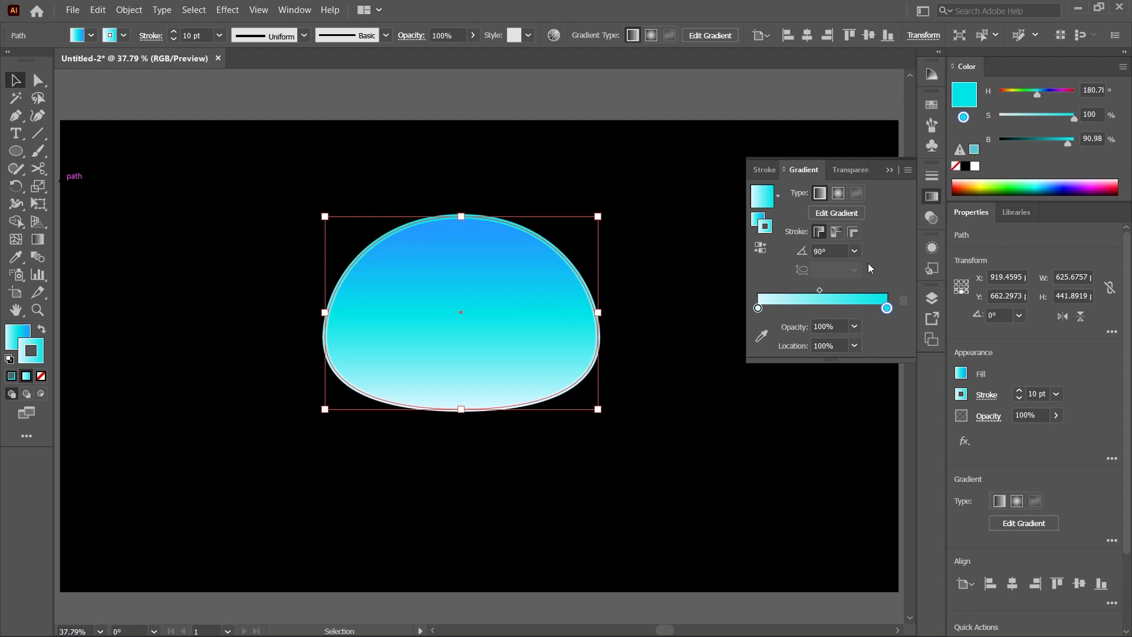
Duplicate the dome in front of itself and scale the copy down slightly about its centre.
click(699, 257)
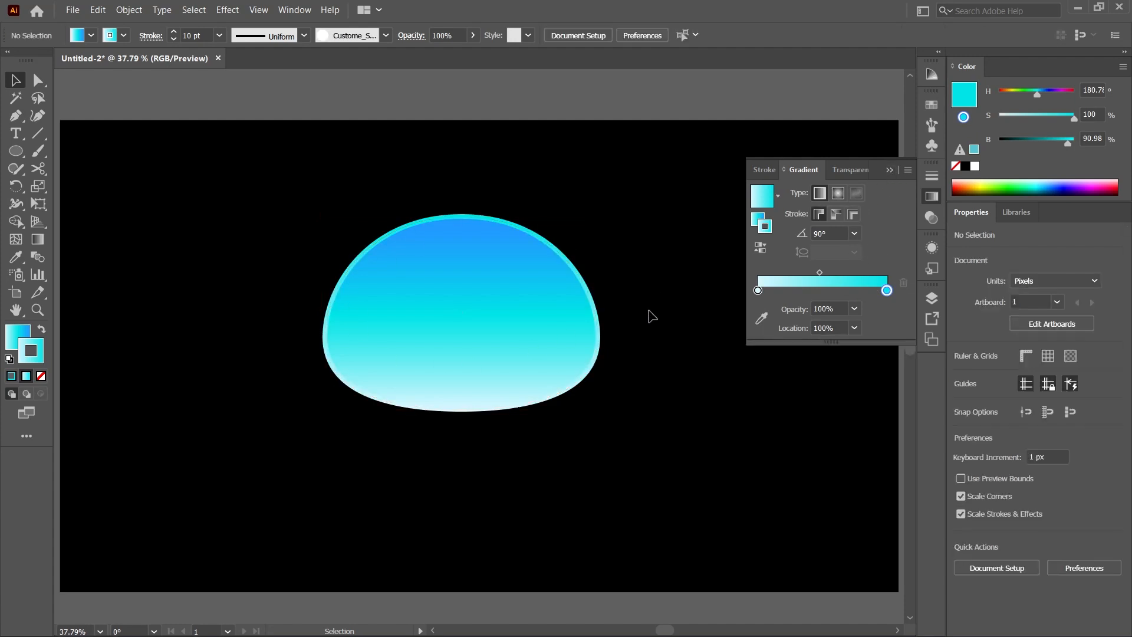
click(552, 287)
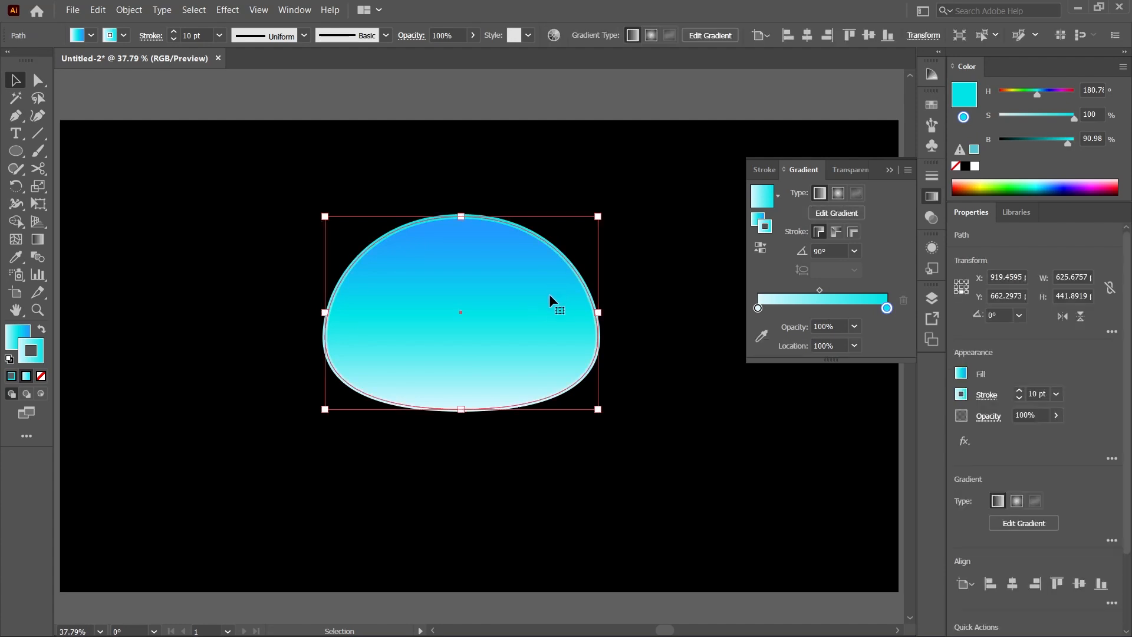
key(a)
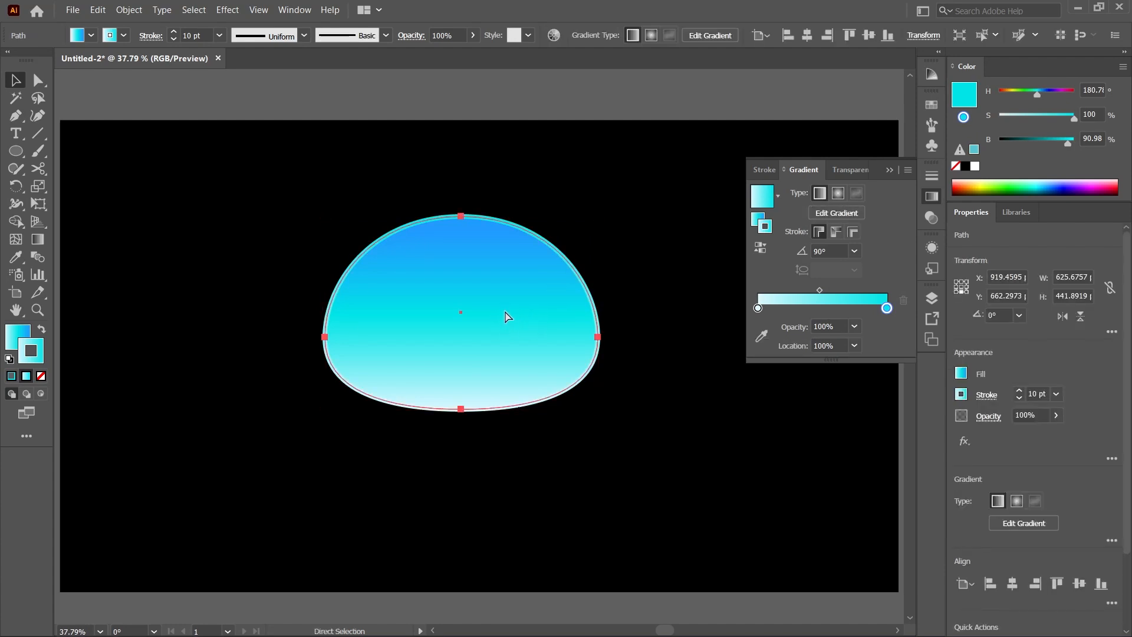
key(ctrl+f)
key(ctrl+f)
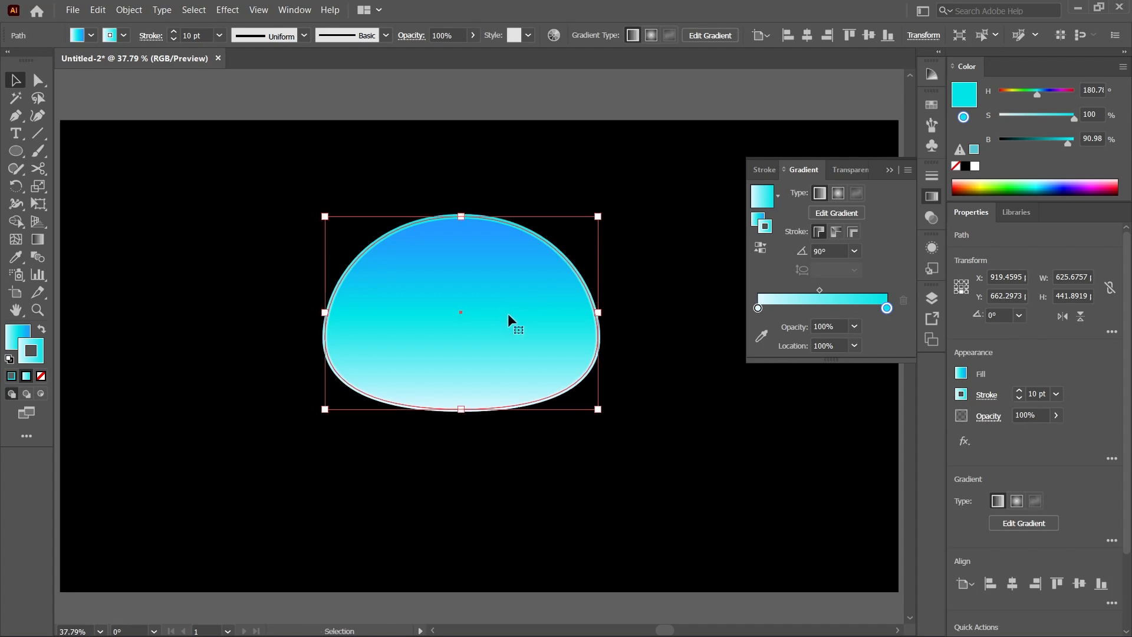
key(shift)
drag(599, 217, 591, 225)
drag(588, 224, 592, 223)
click(629, 268)
Remove the stroke from the larger dome behind and stretch its top edge upward to a height of 450 px.
click(599, 332)
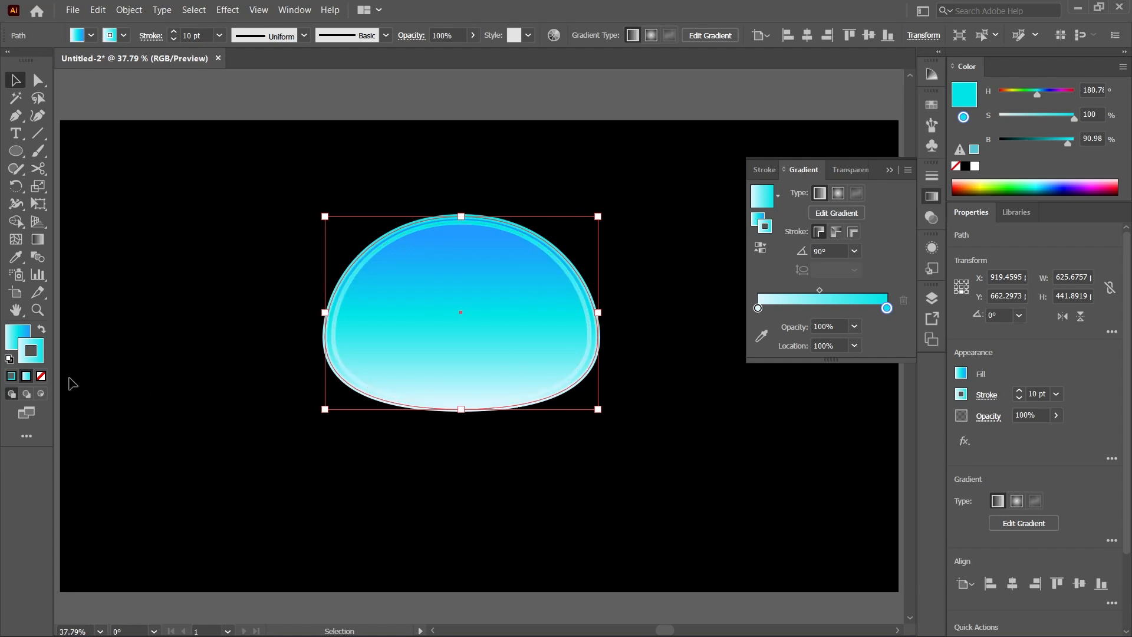
click(41, 376)
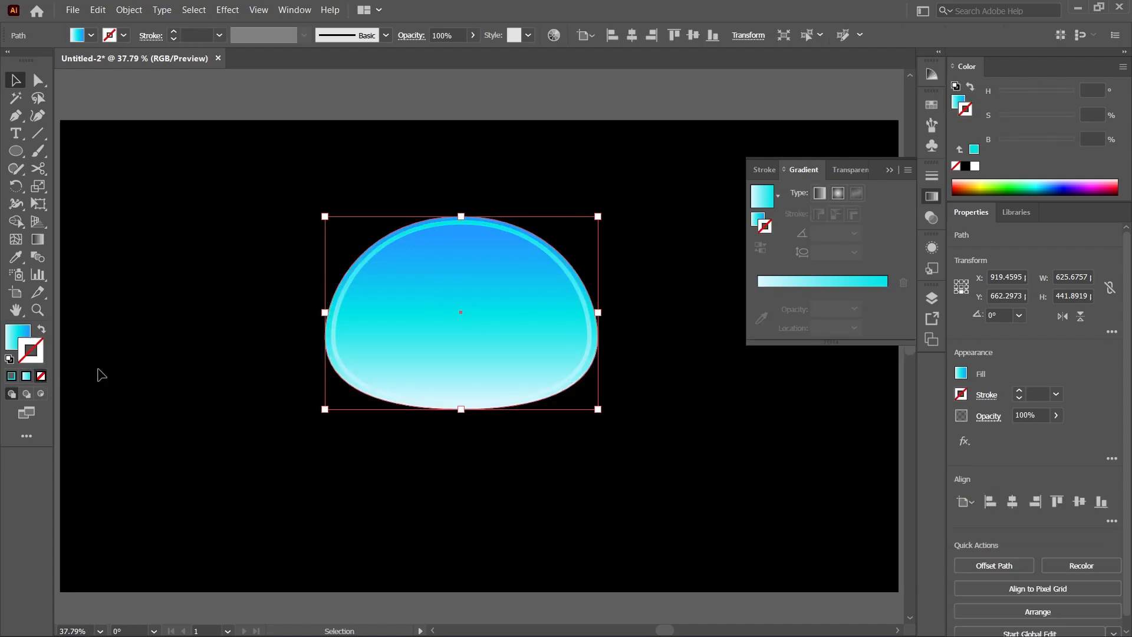
drag(462, 217, 462, 213)
click(513, 177)
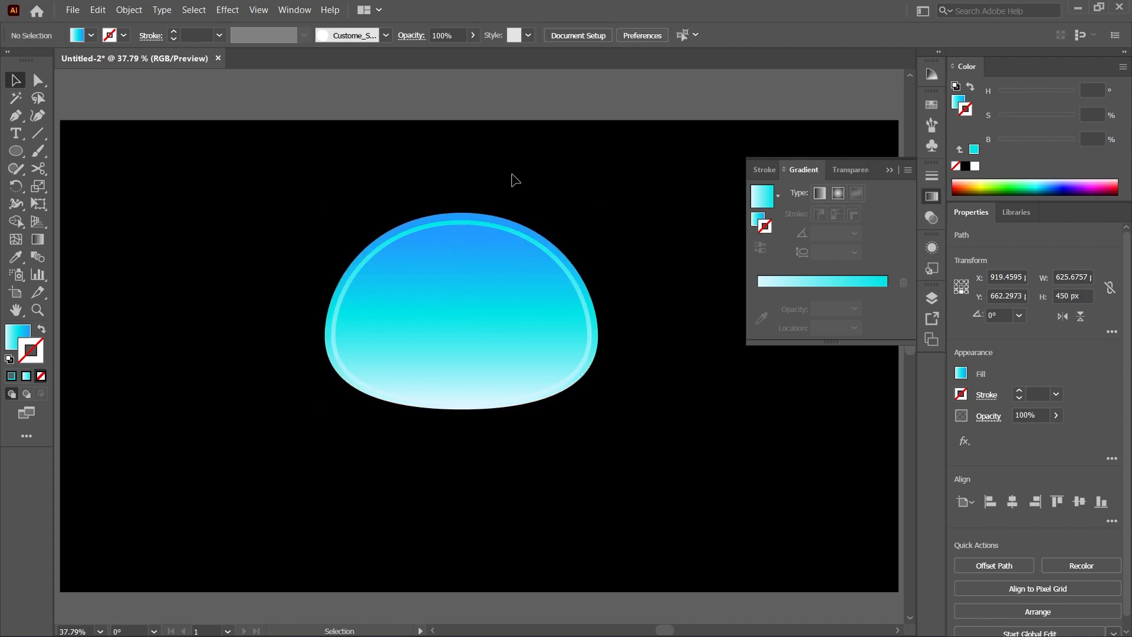
Replace the gradient fill of the larger back dome with solid white.
click(506, 222)
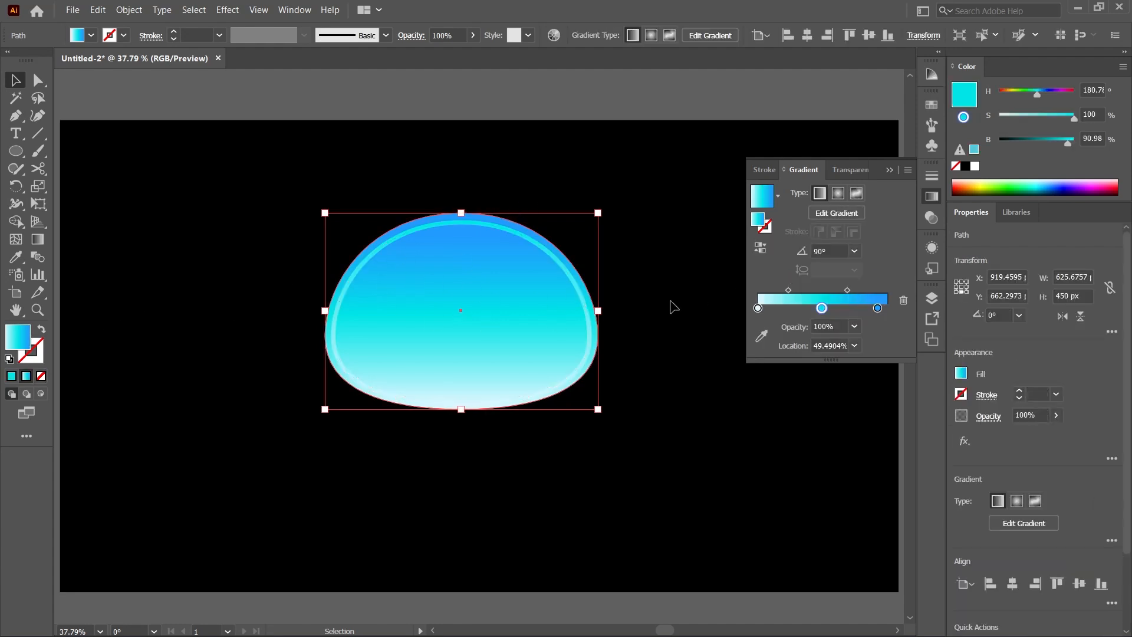
mouse_move(877, 308)
mouse_down()
mouse_move(867, 333)
mouse_move(887, 309)
mouse_up()
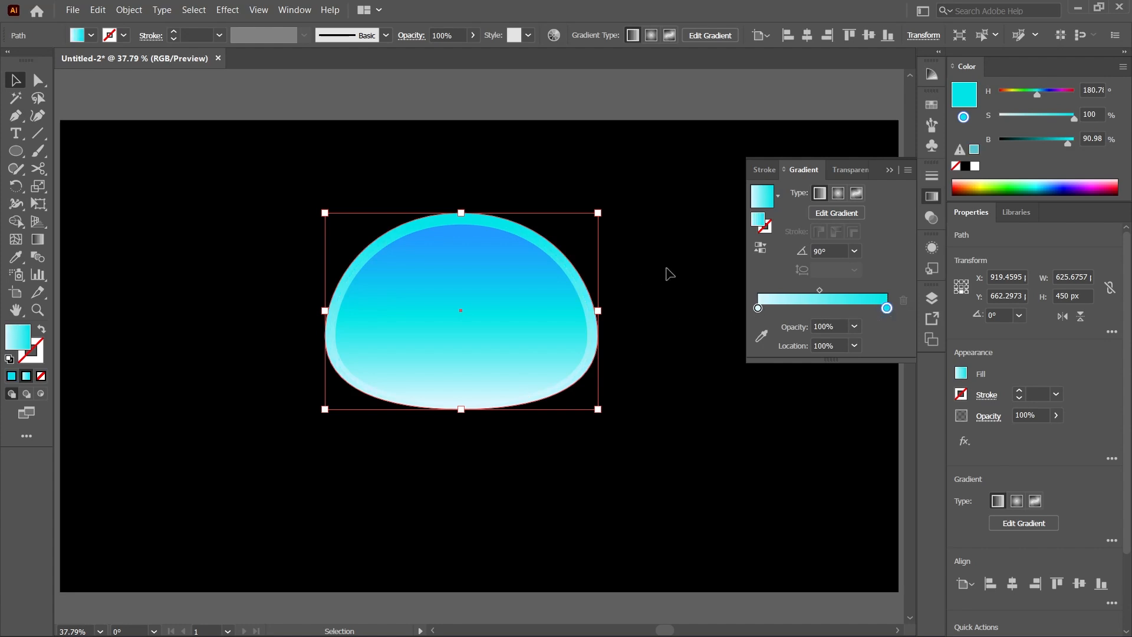
click(975, 166)
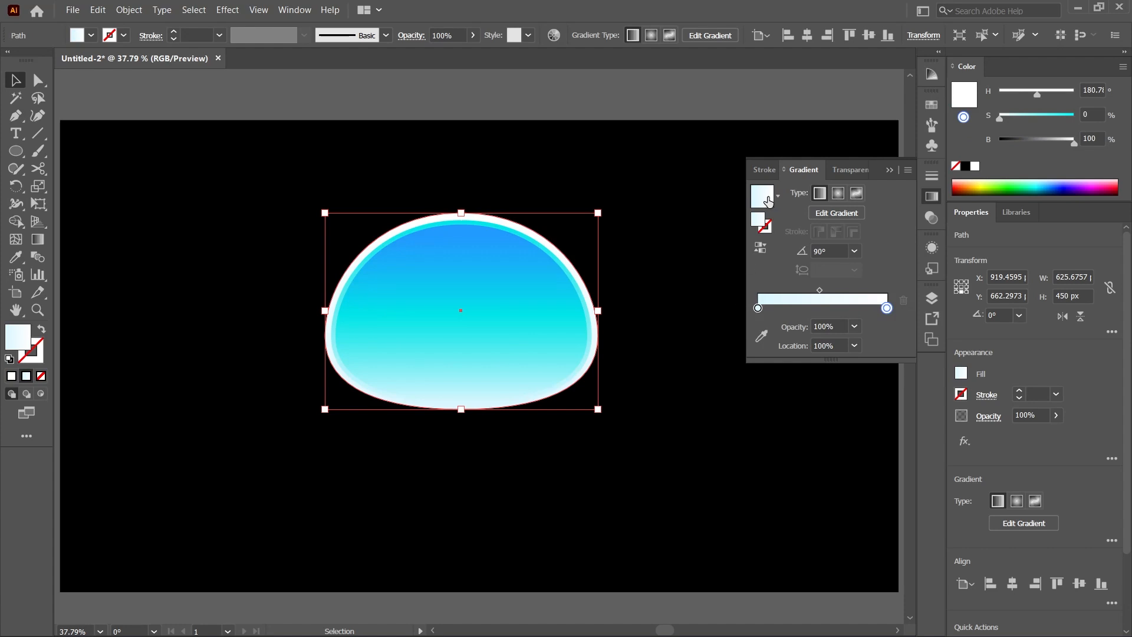
drag(462, 408, 463, 410)
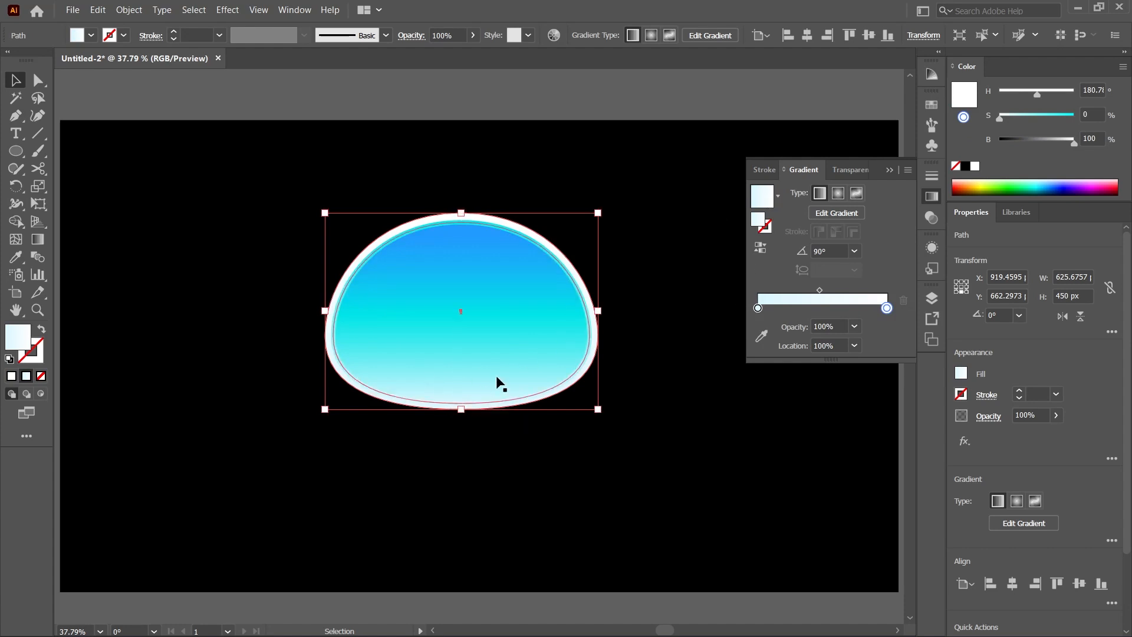
click(888, 171)
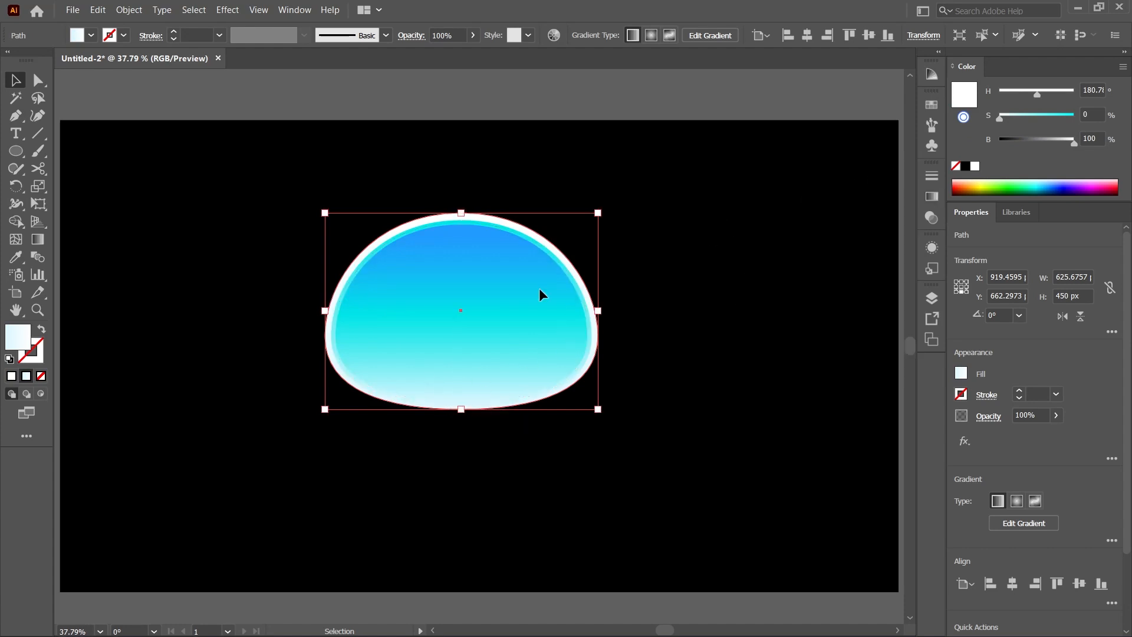
click(13, 377)
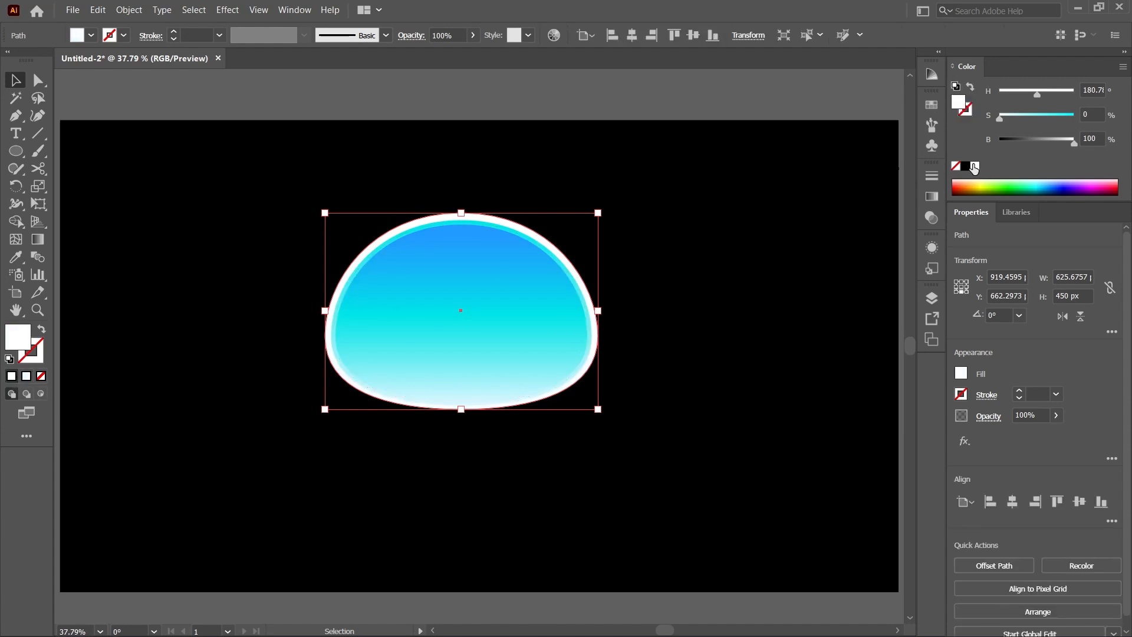
click(627, 265)
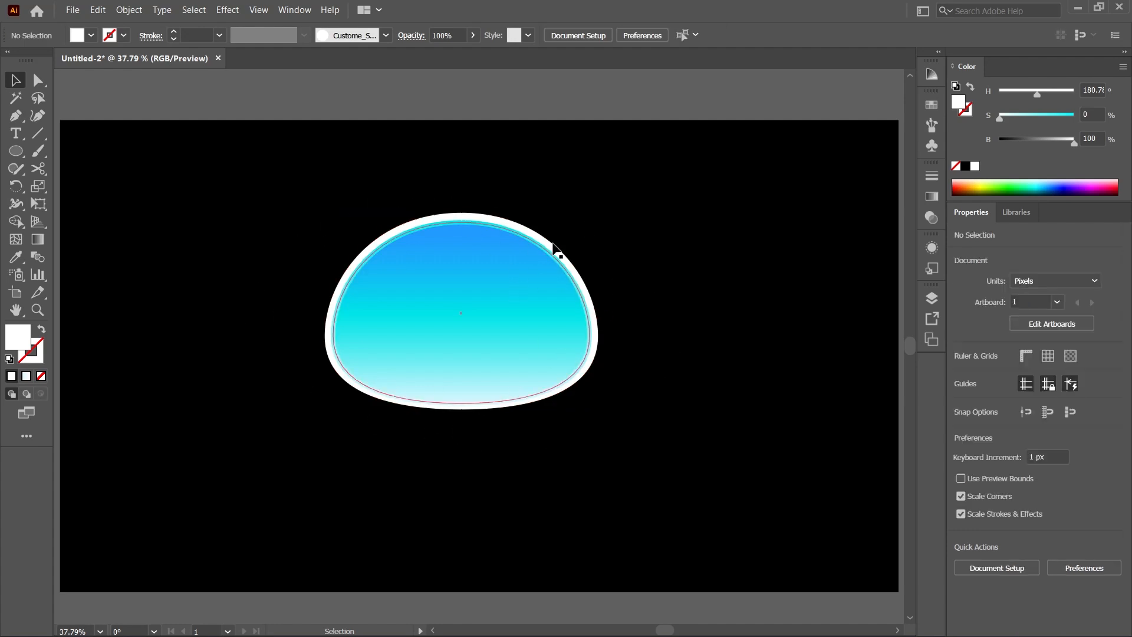
Enlarge both dome shapes together until the inner one is about 778 px wide, and move them slightly lower on the artboard.
key(a)
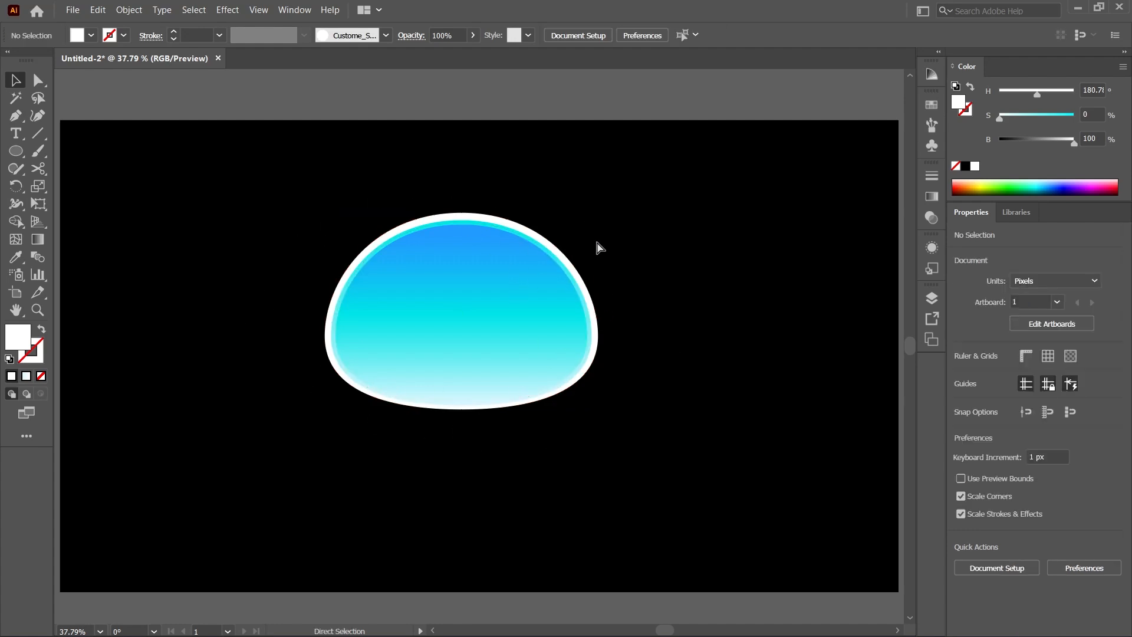
click(601, 286)
drag(599, 210, 641, 177)
drag(476, 319, 474, 350)
click(664, 256)
click(521, 368)
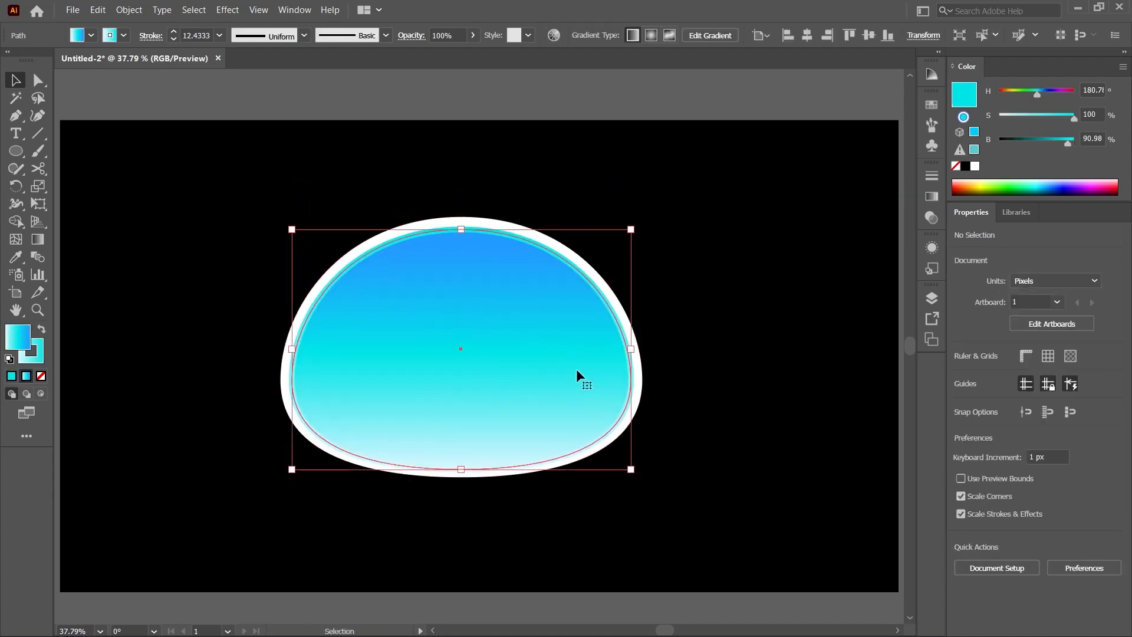
Fine-tune the bottom edge of the white outer dome.
click(463, 486)
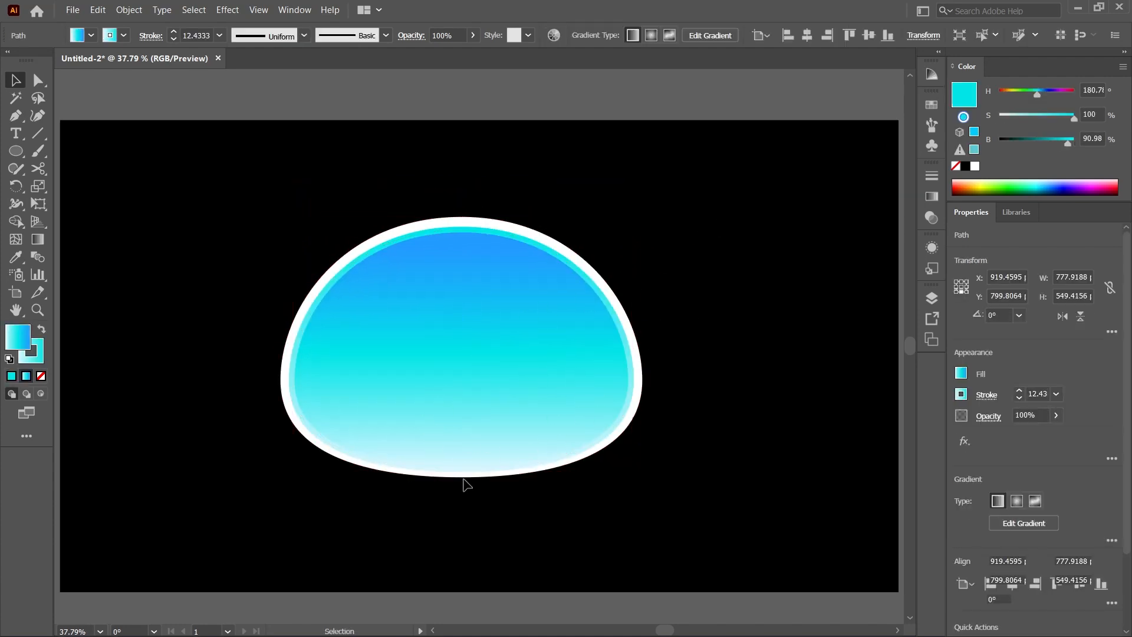
click(454, 223)
drag(460, 475, 461, 475)
click(705, 284)
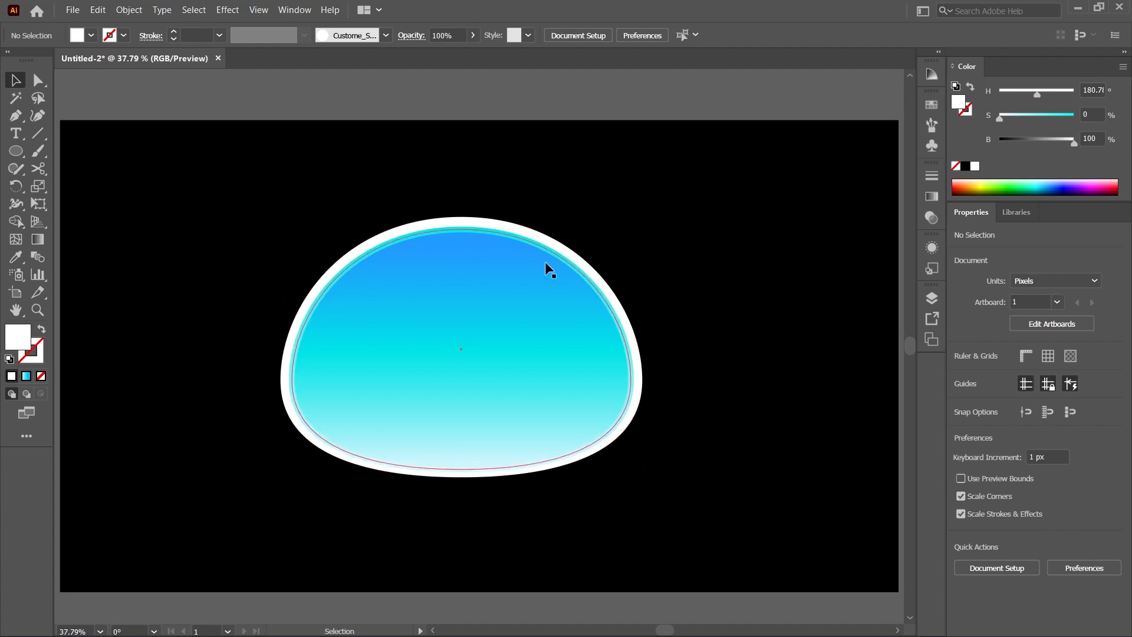
Draw an upright ellipse about 78 × 143 px outside the dome's upper right and copy the inner dome's gradient style onto it with the Eyedropper.
click(16, 151)
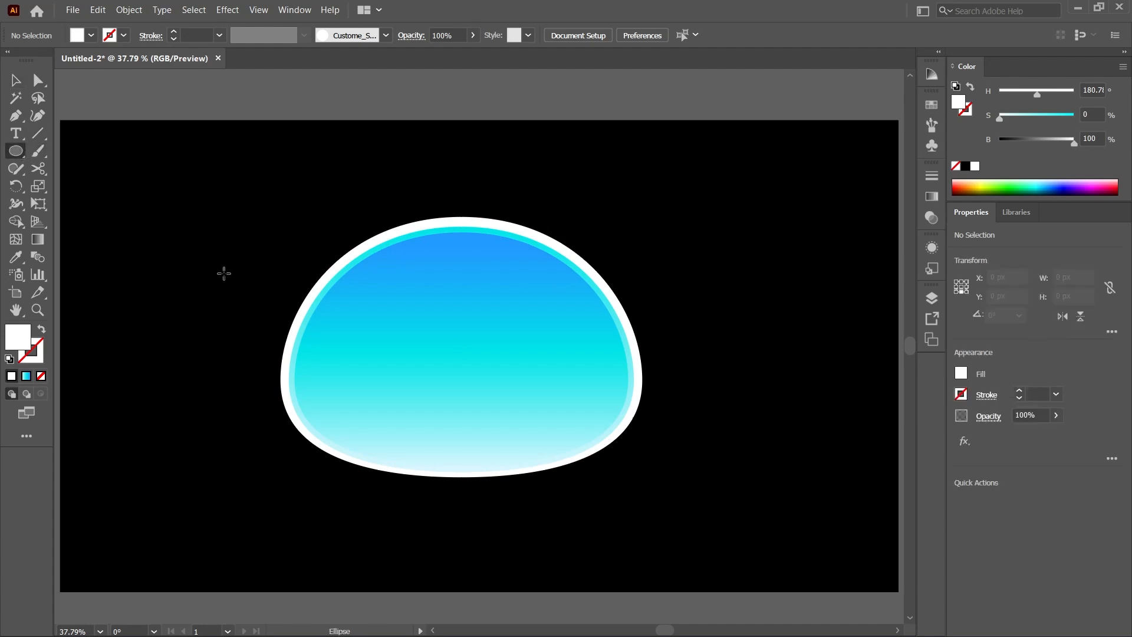
drag(652, 205, 686, 268)
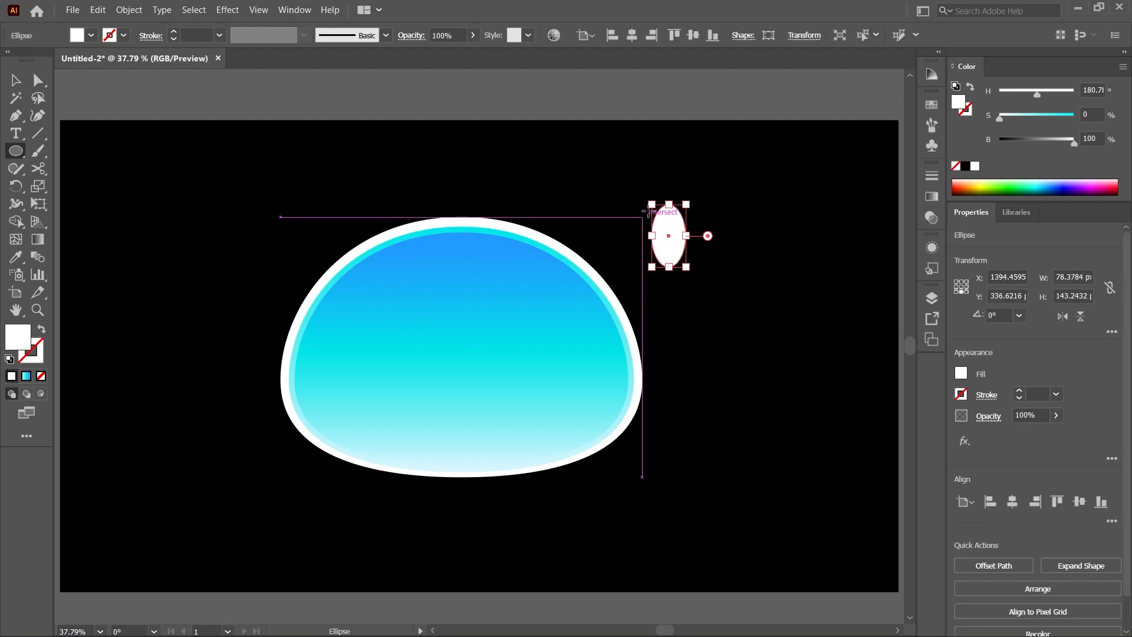
key(v)
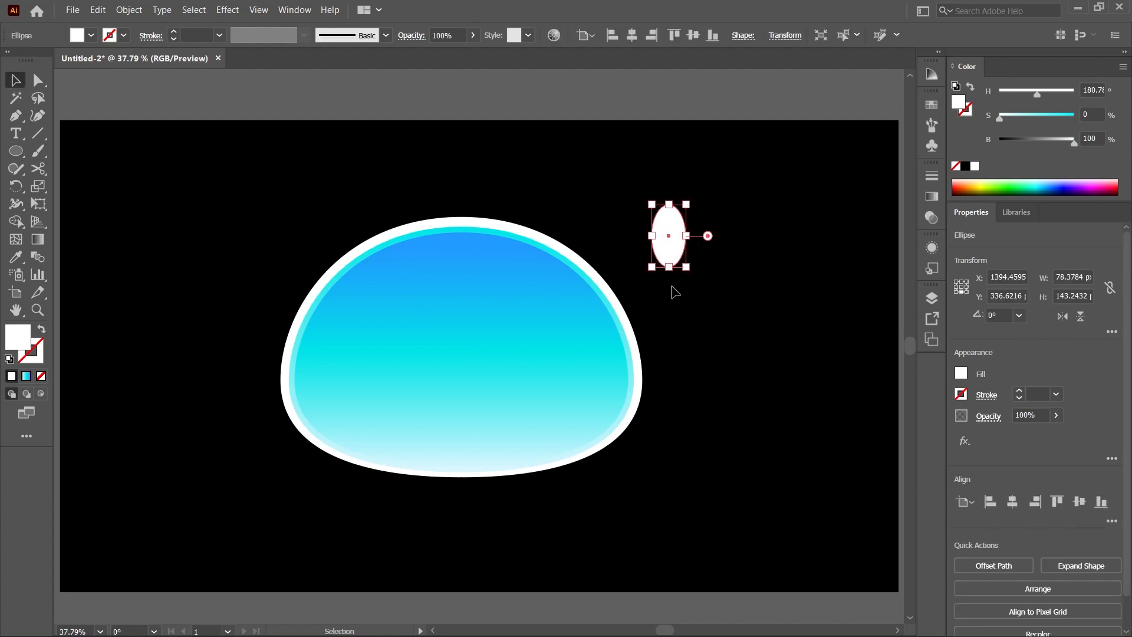
key(i)
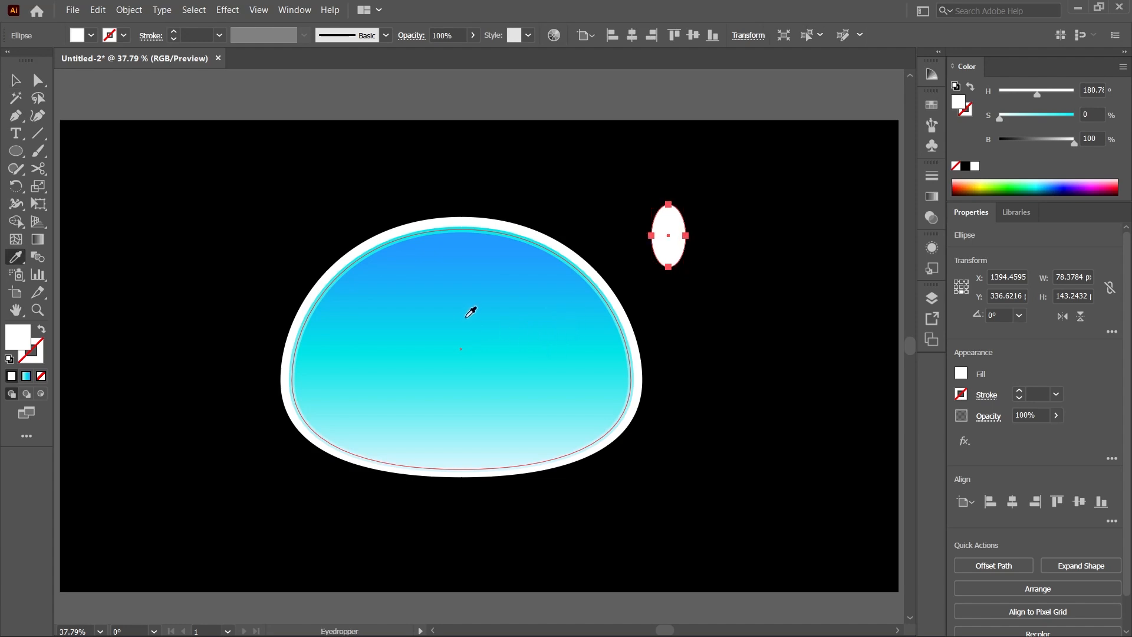
click(480, 309)
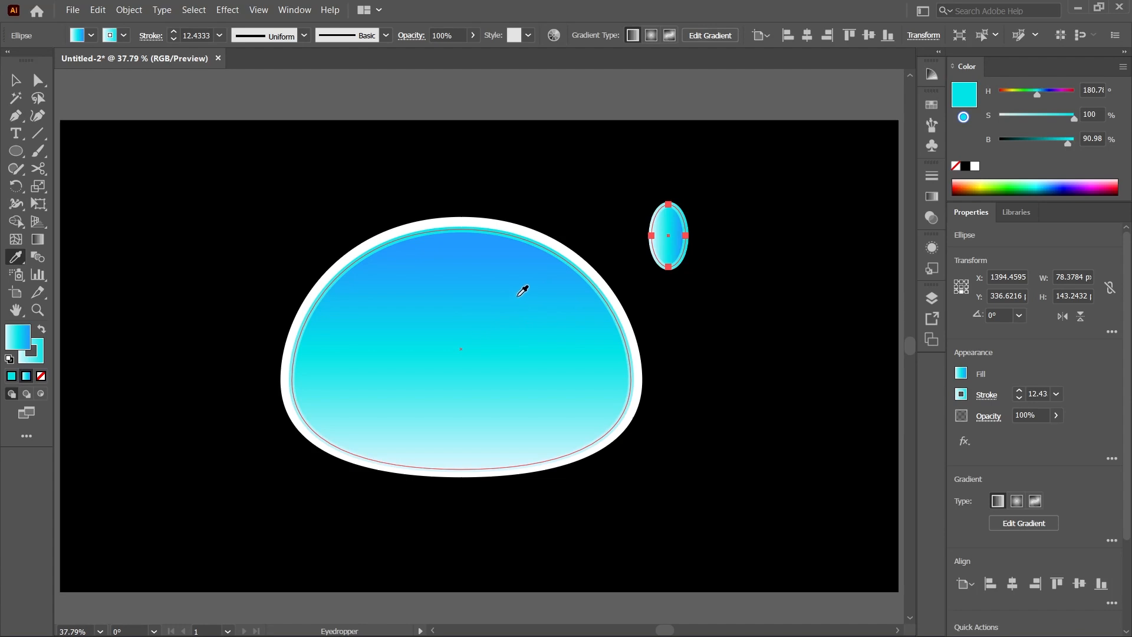
key(v)
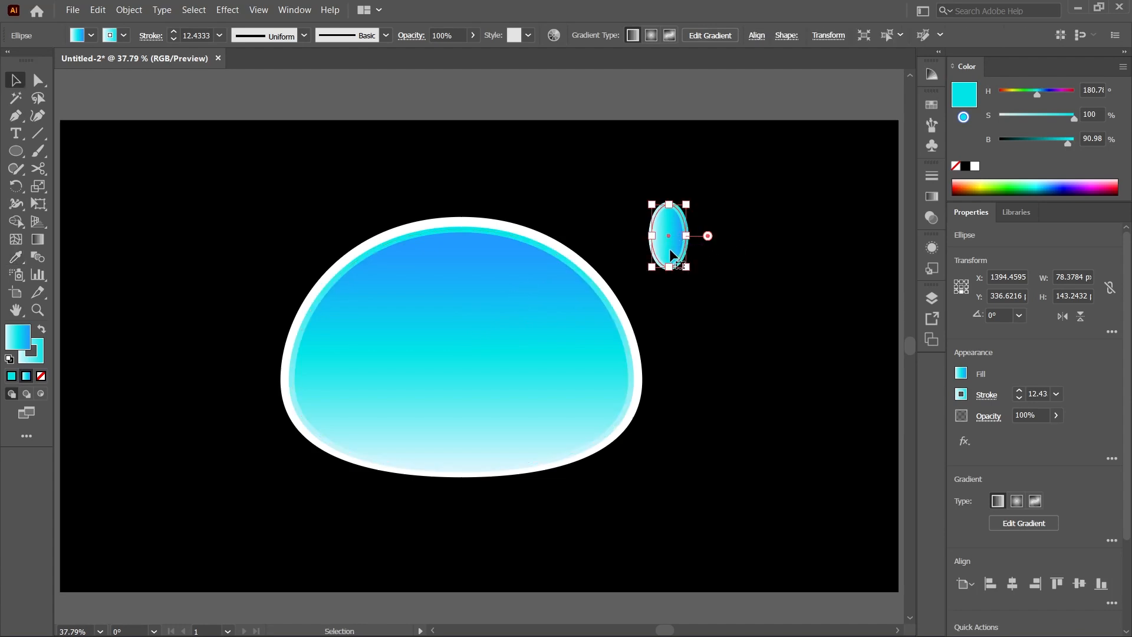
Set the angle of the small ellipse's fill gradient to 90°.
click(932, 197)
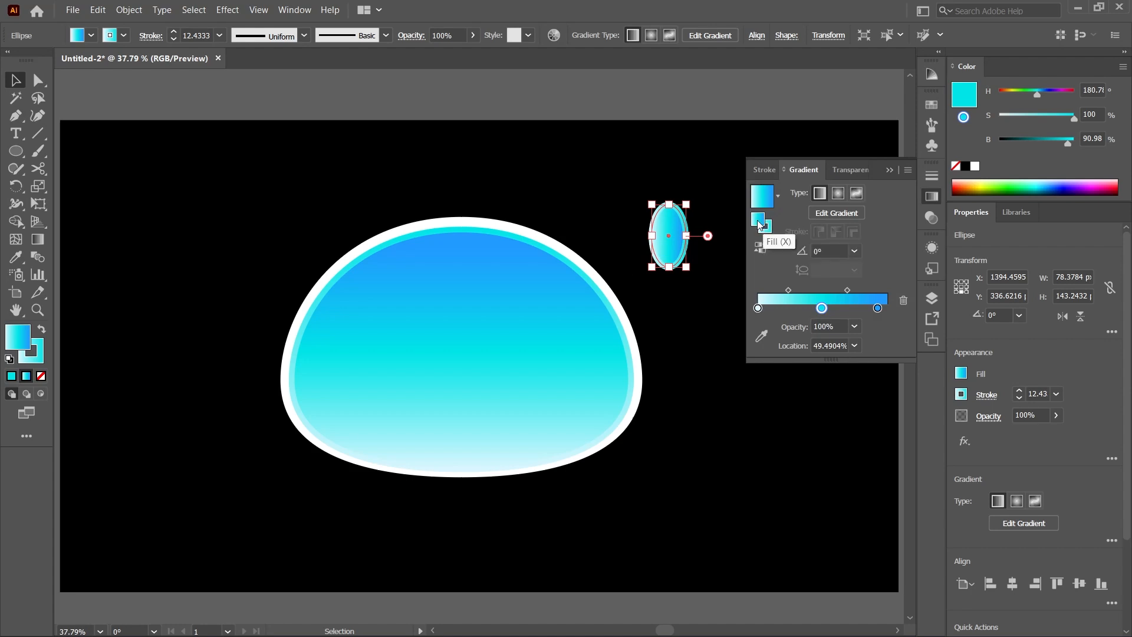
click(842, 251)
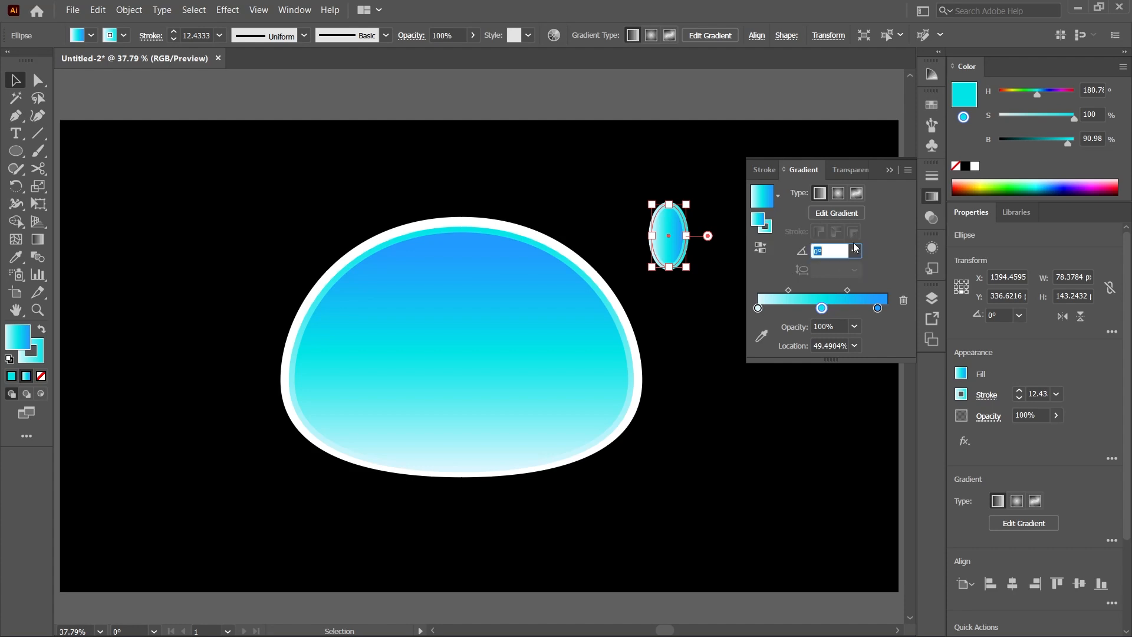
key(Return)
In the ellipse's fill gradient, remove the blue stop, move turquoise to 100% and the light stop to about 60%, with the midpoint at about 63%.
drag(877, 309, 874, 348)
drag(823, 310, 887, 309)
click(759, 309)
drag(759, 309, 870, 290)
click(868, 289)
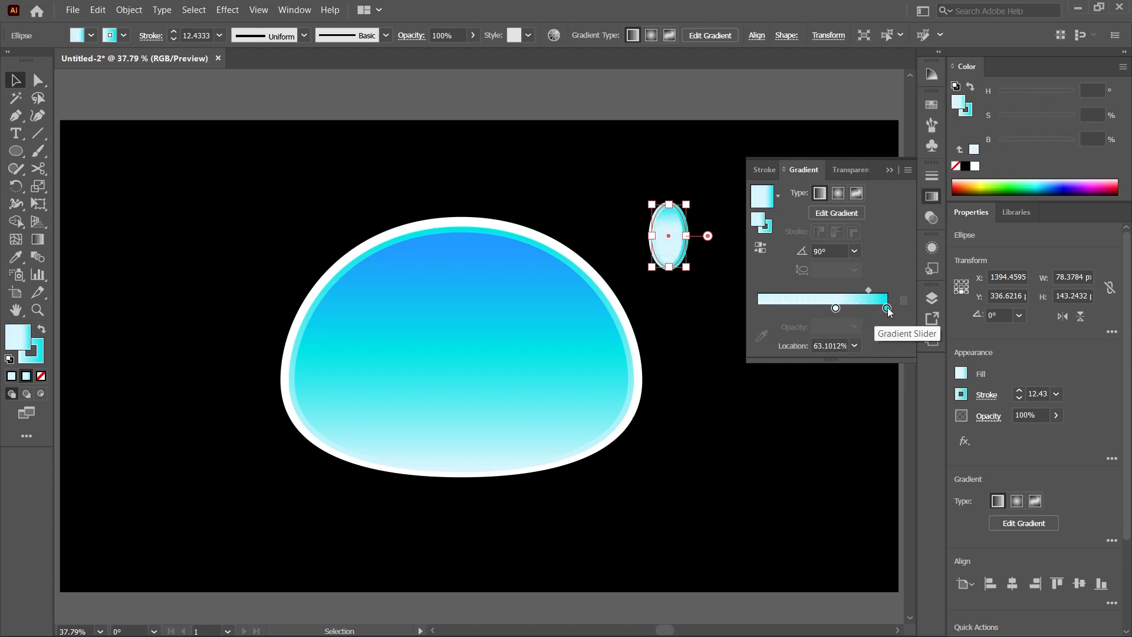
Set the angle of the small ellipse's stroke gradient to 90°.
click(767, 231)
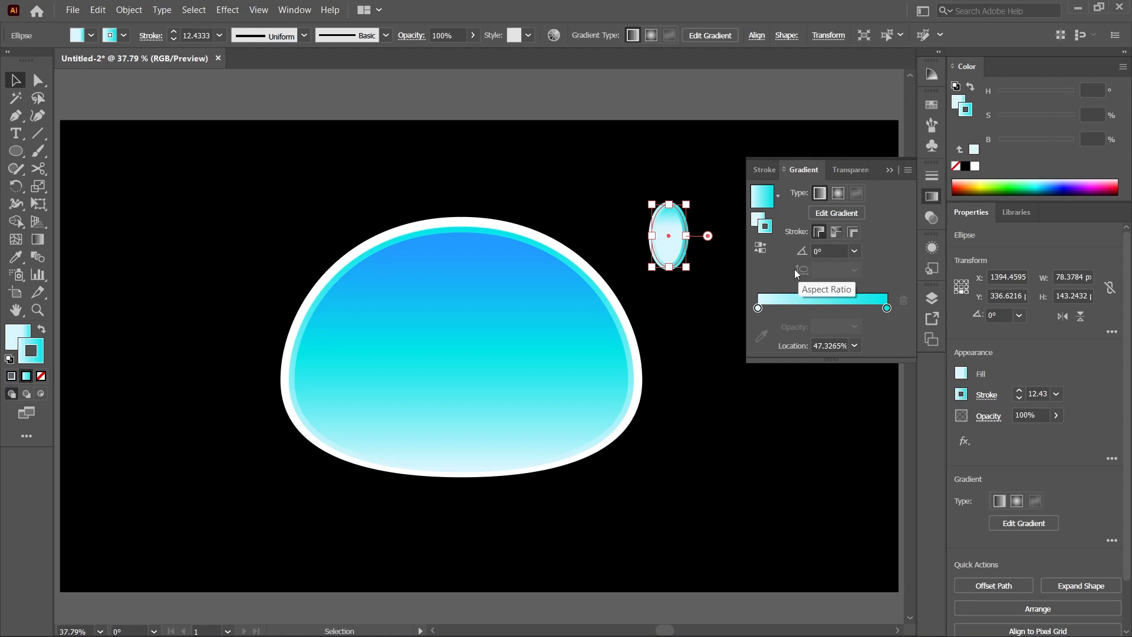
click(841, 247)
text(9)
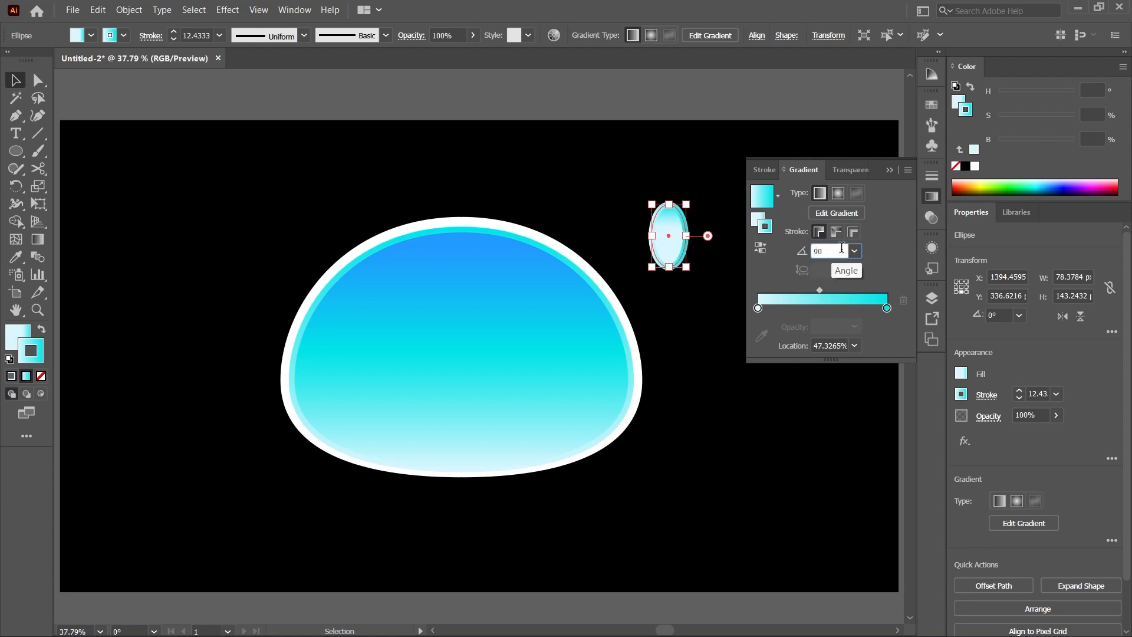
text(0)
key(Return)
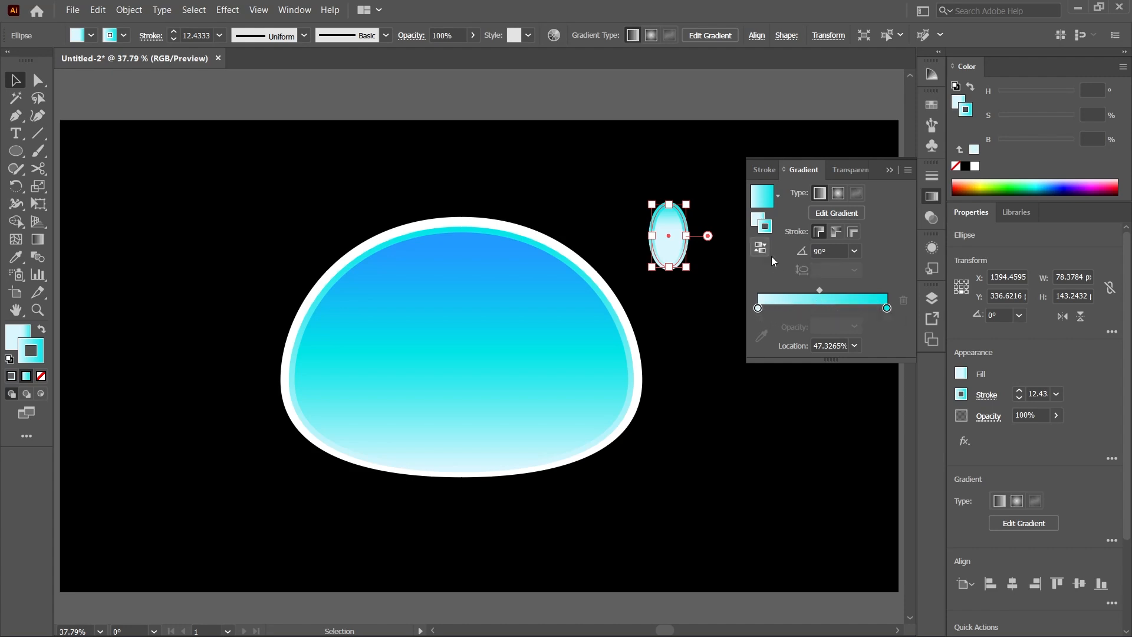
Reverse the ellipse's stroke gradient, then place the turquoise stop at about 37% and the midpoint at about 54%.
mouse_move(888, 308)
mouse_down()
mouse_move(797, 309)
mouse_move(888, 308)
mouse_up()
drag(796, 308, 852, 289)
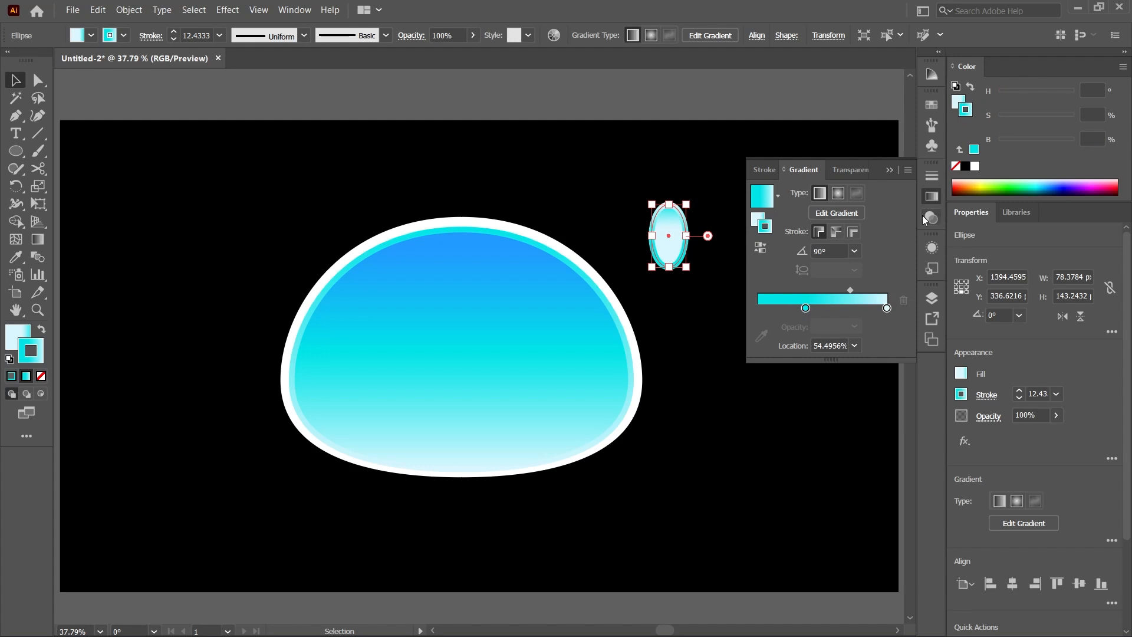
Brighten the turquoise stop of the ellipse's stroke gradient and shift the gradient midpoint to about 52%.
click(806, 308)
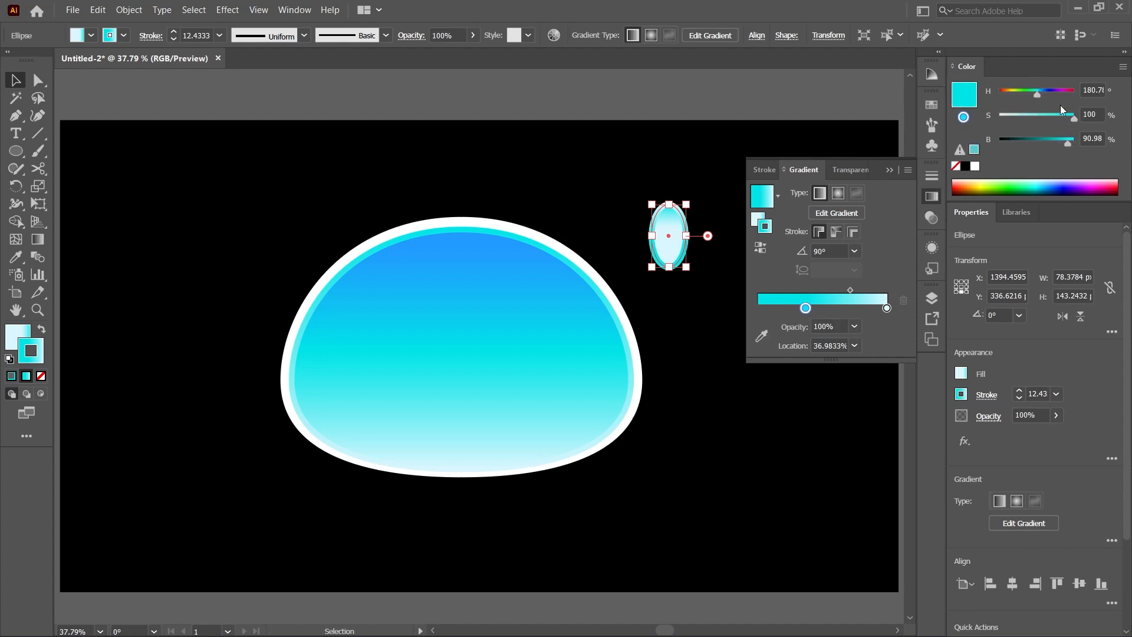
drag(1040, 98, 1032, 94)
drag(1041, 91, 1038, 93)
drag(1075, 143, 1076, 143)
click(851, 290)
drag(864, 291, 863, 291)
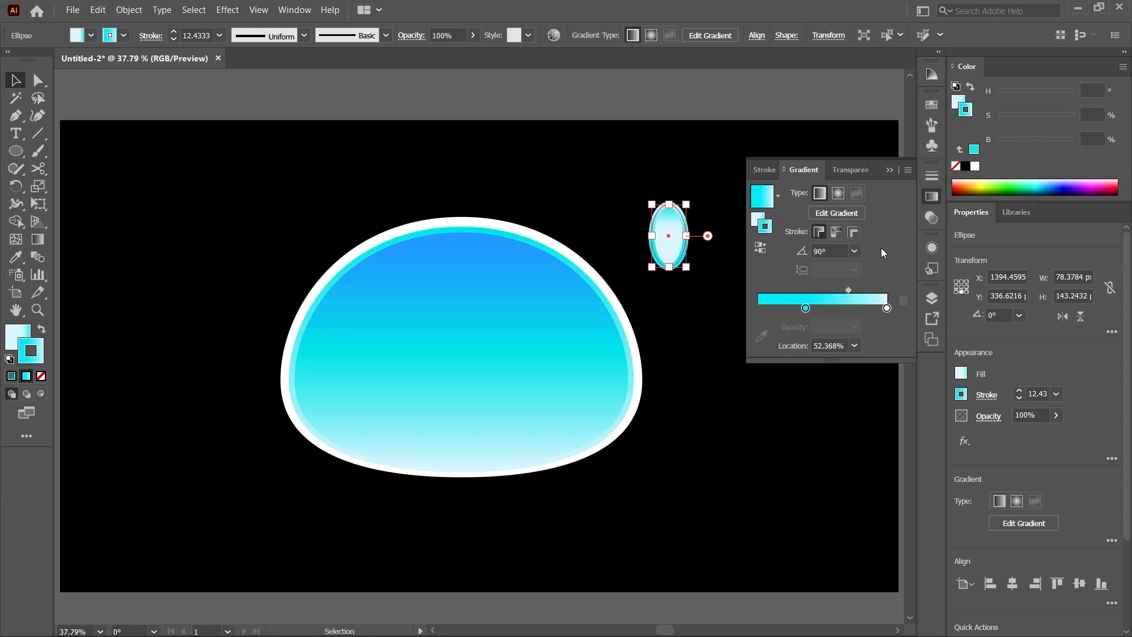
click(890, 170)
click(812, 286)
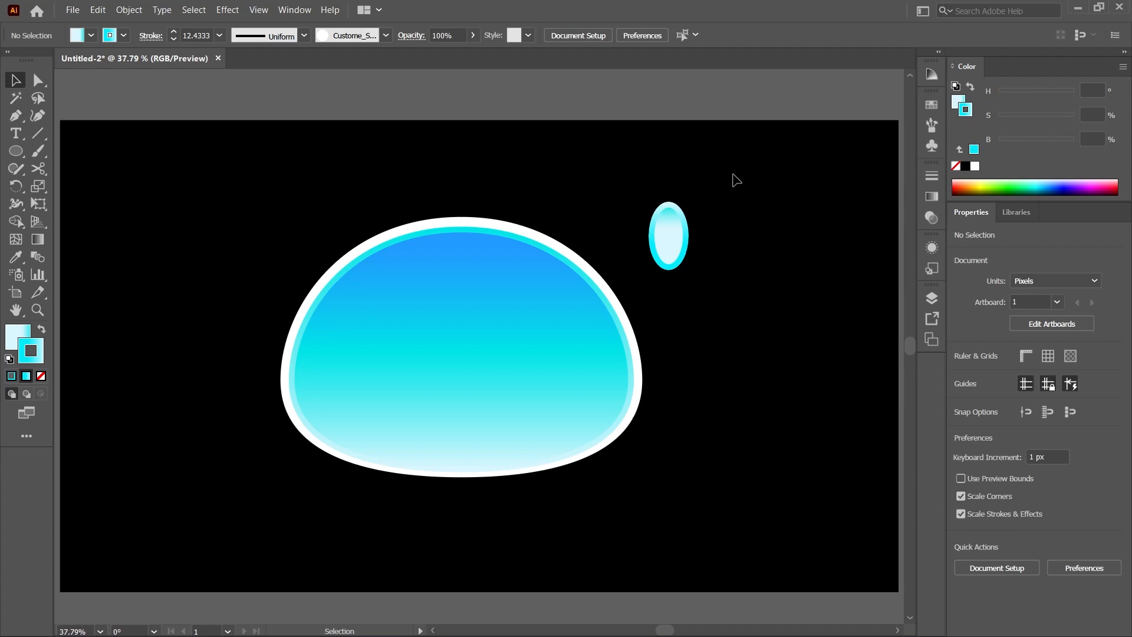
Set the small ellipse's stroke weight to 8 pt.
click(672, 255)
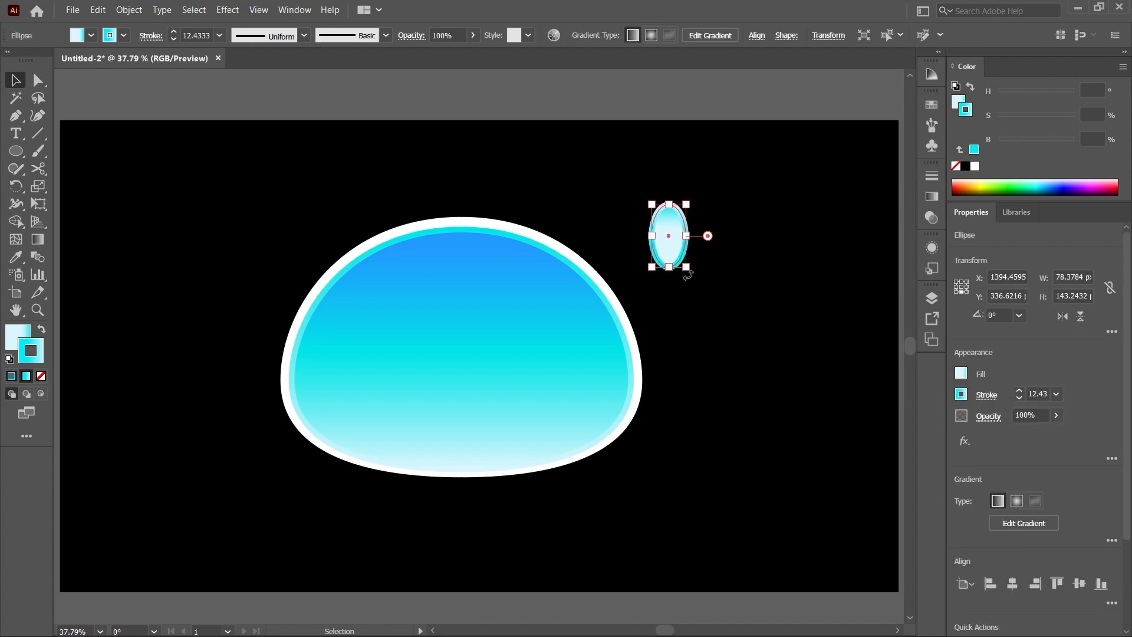
click(174, 40)
click(175, 39)
click(192, 147)
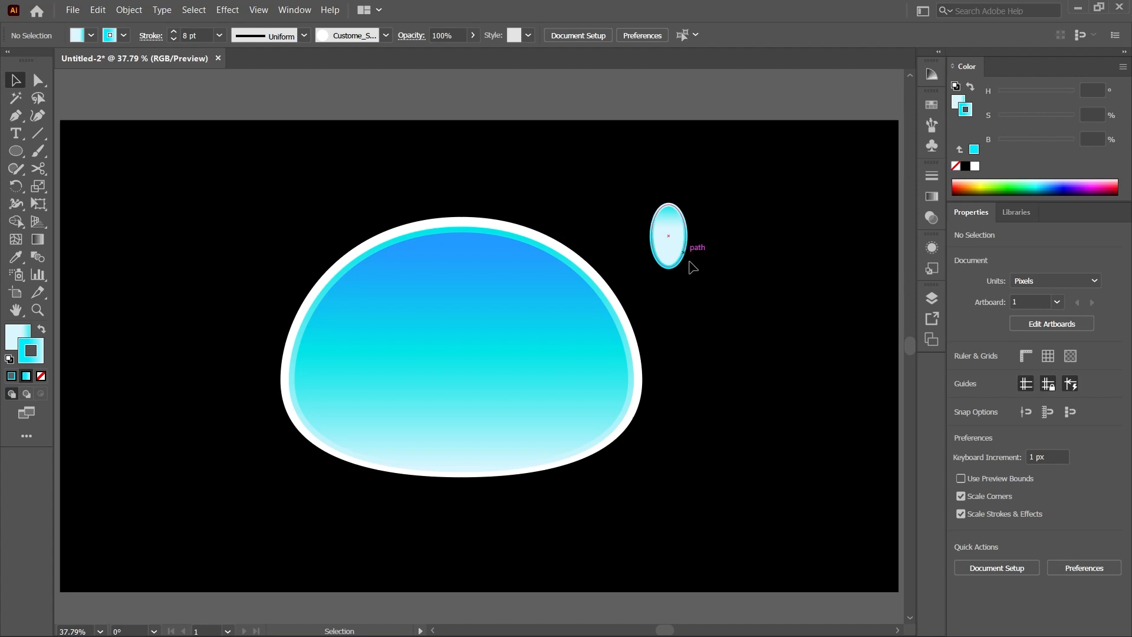
Duplicate the small ellipse in place and enlarge the copy behind the original to about 102 × 186 px.
click(666, 233)
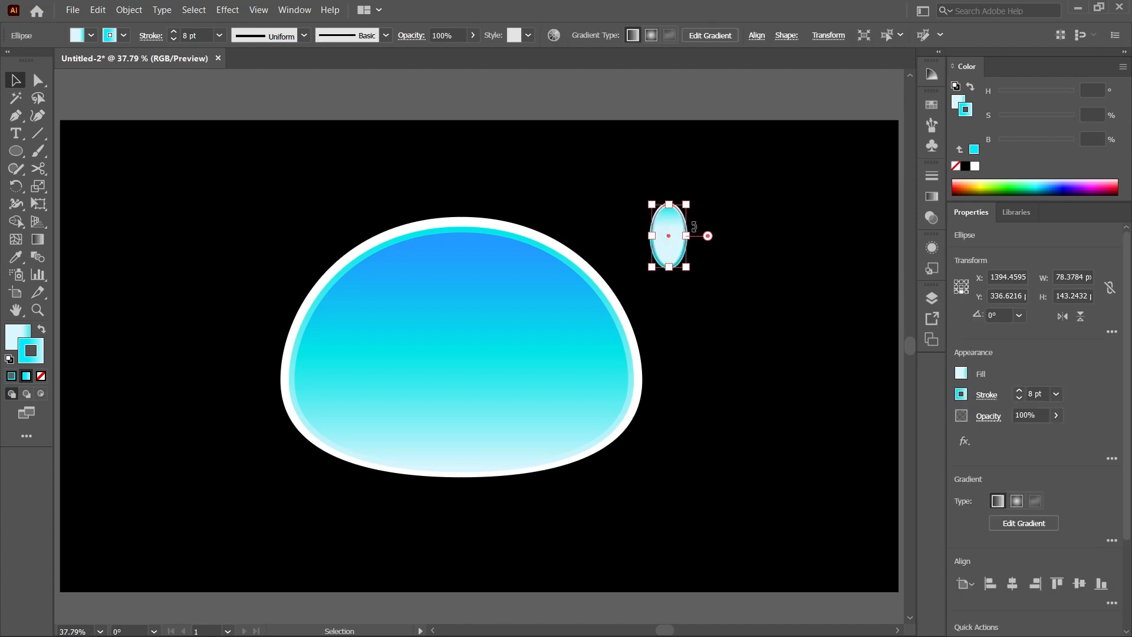
key(a)
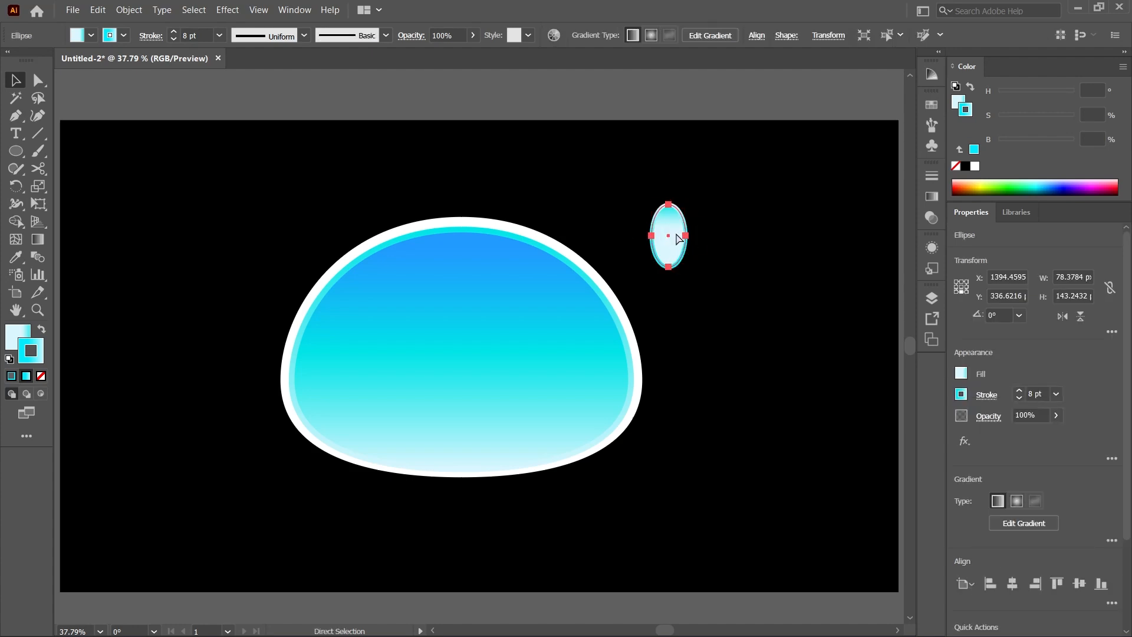
key(v)
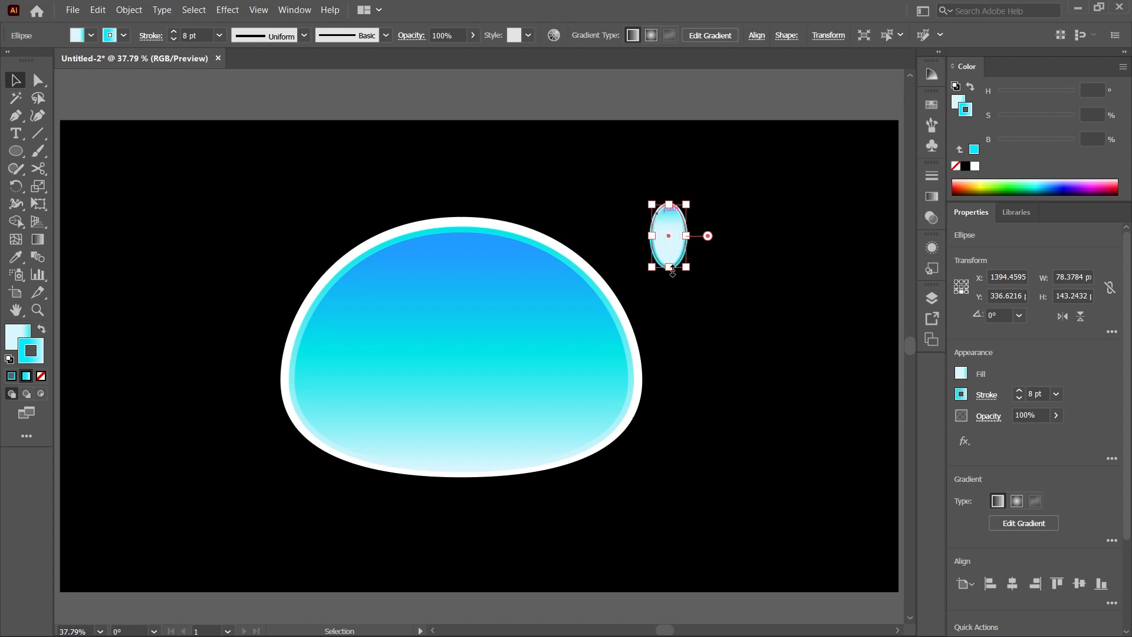
drag(666, 243, 714, 243)
key(ctrl+z)
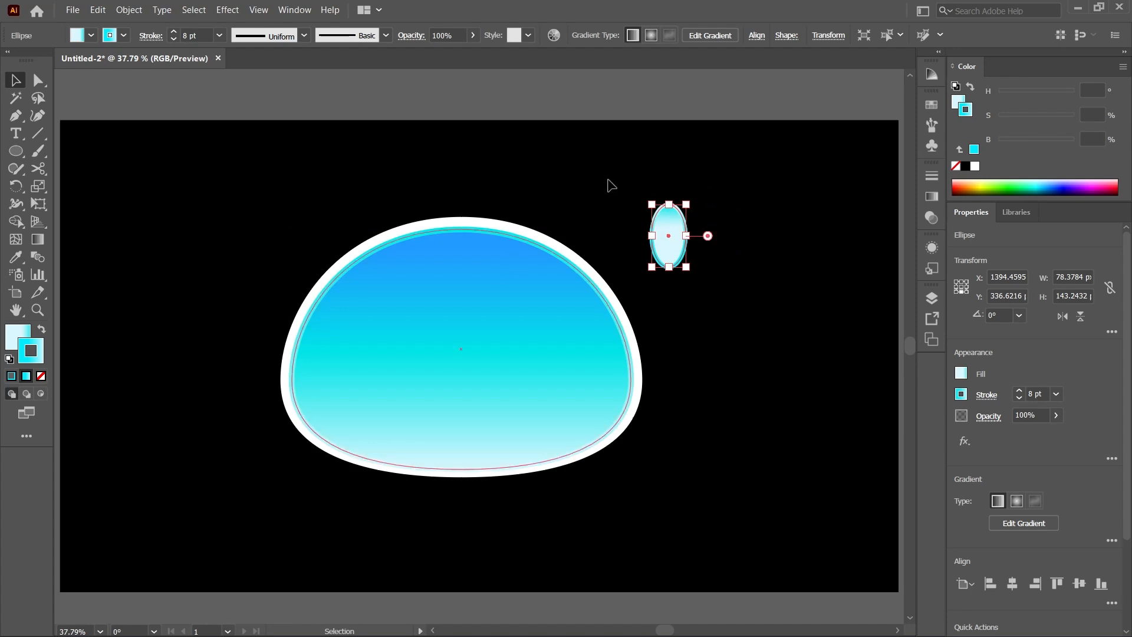
drag(688, 203, 693, 197)
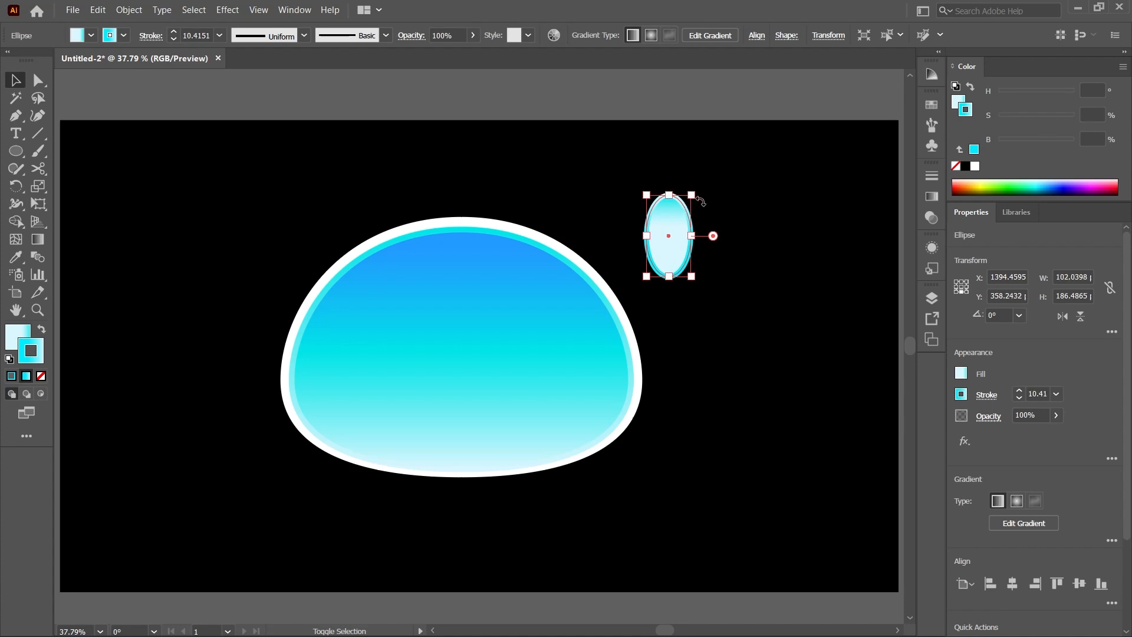
key(a)
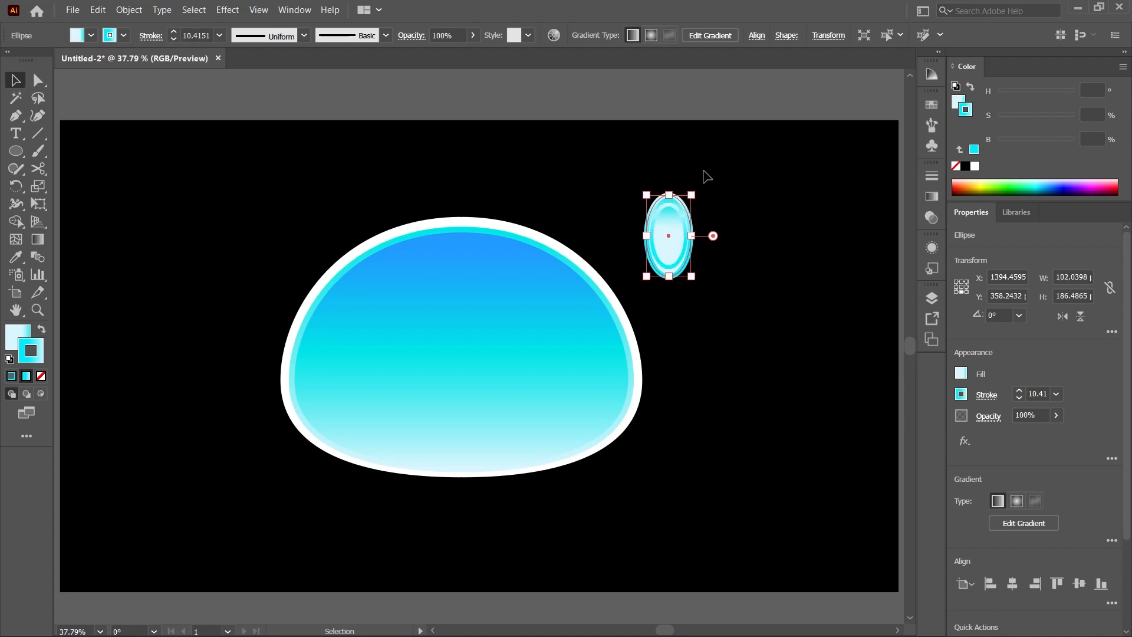
Reduce the outer ellipse's height to about 169 px, keeping its center in place.
key(ctrl+equal)
key(ctrl+equal)
key(v)
key(ctrl+equal)
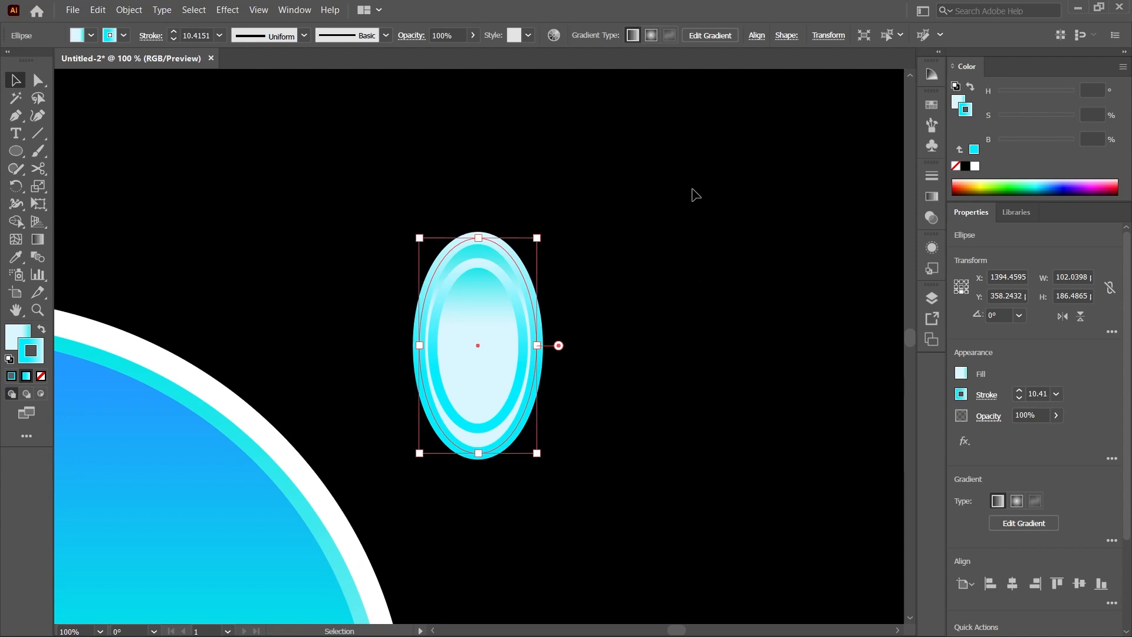
click(494, 227)
click(479, 234)
drag(479, 235, 481, 248)
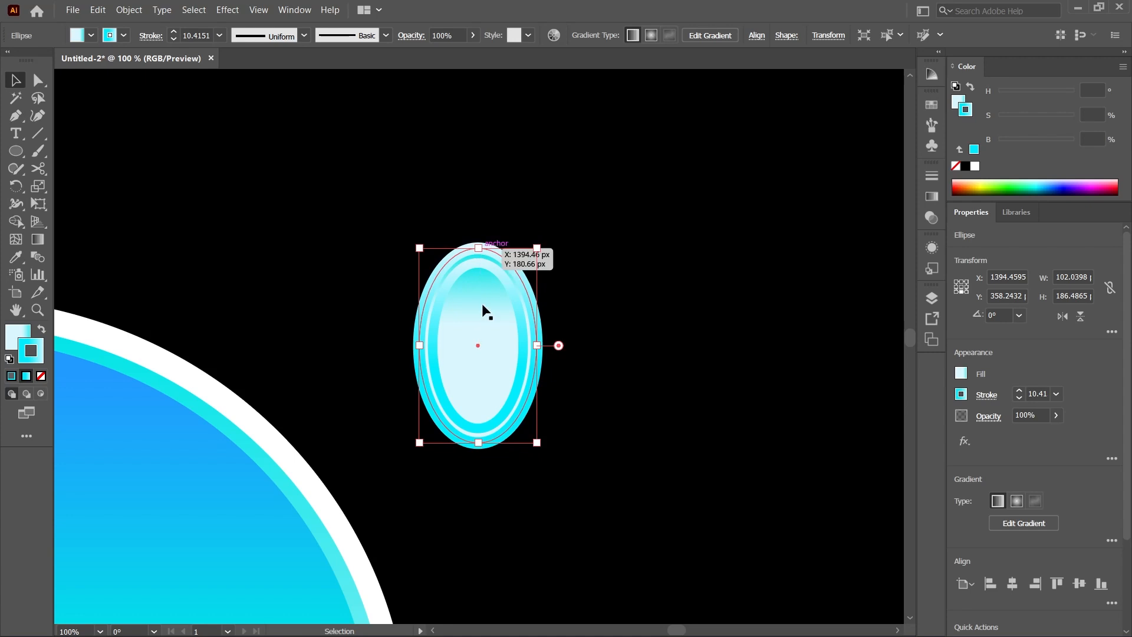
Set the outer ellipse's stroke weight to 4 pt and align the stroke to the outside of the path.
click(175, 41)
click(174, 39)
click(173, 39)
click(173, 39)
click(172, 39)
click(173, 39)
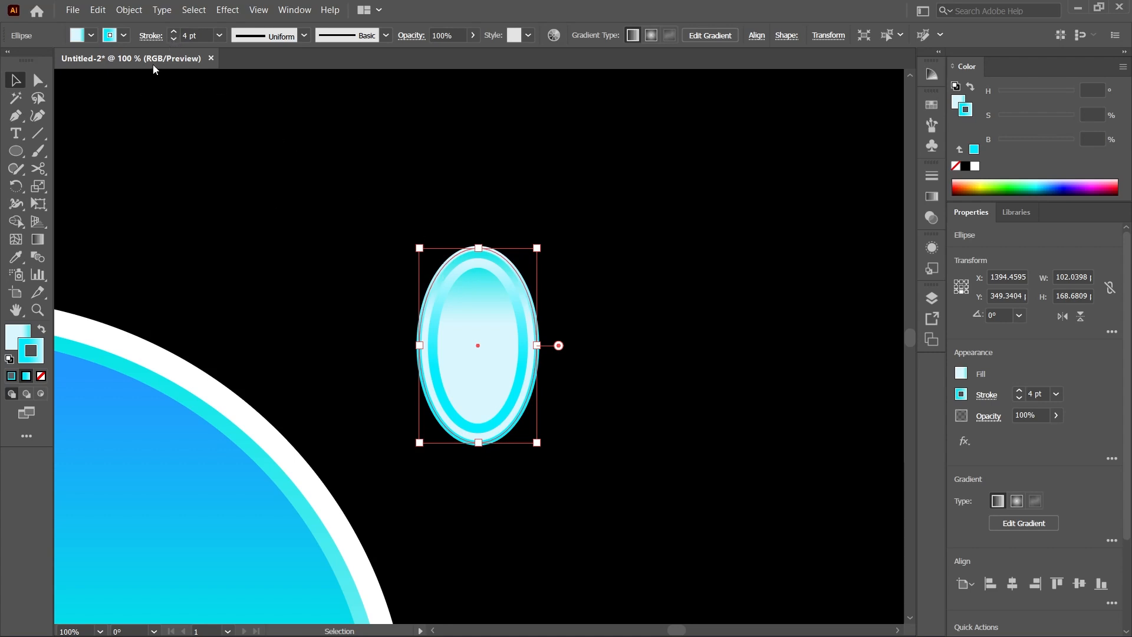
click(152, 36)
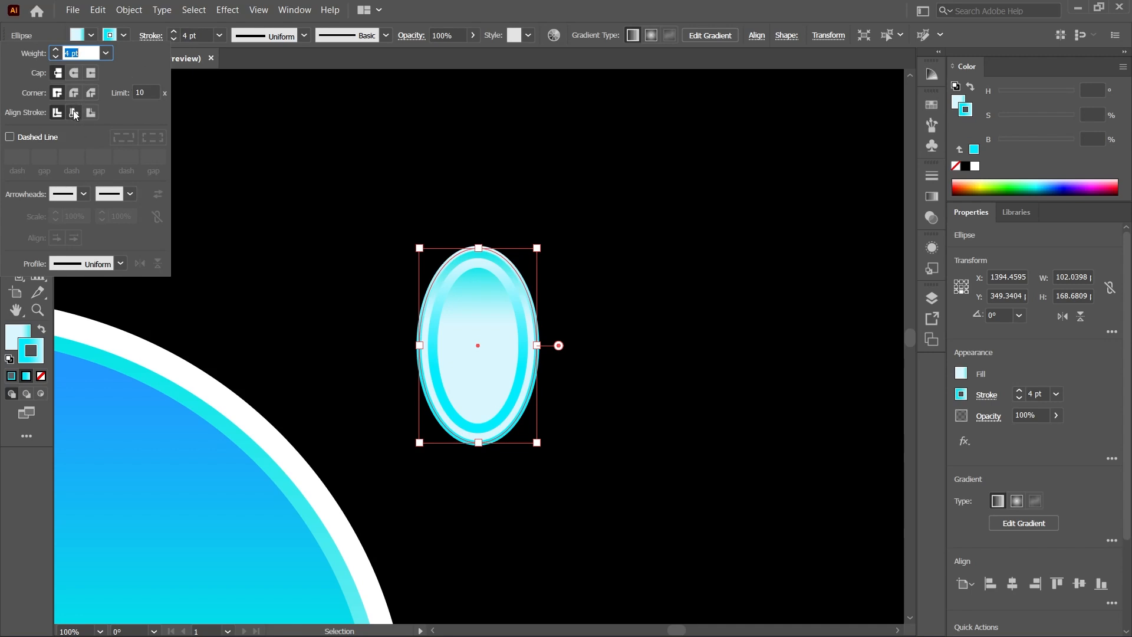
click(89, 113)
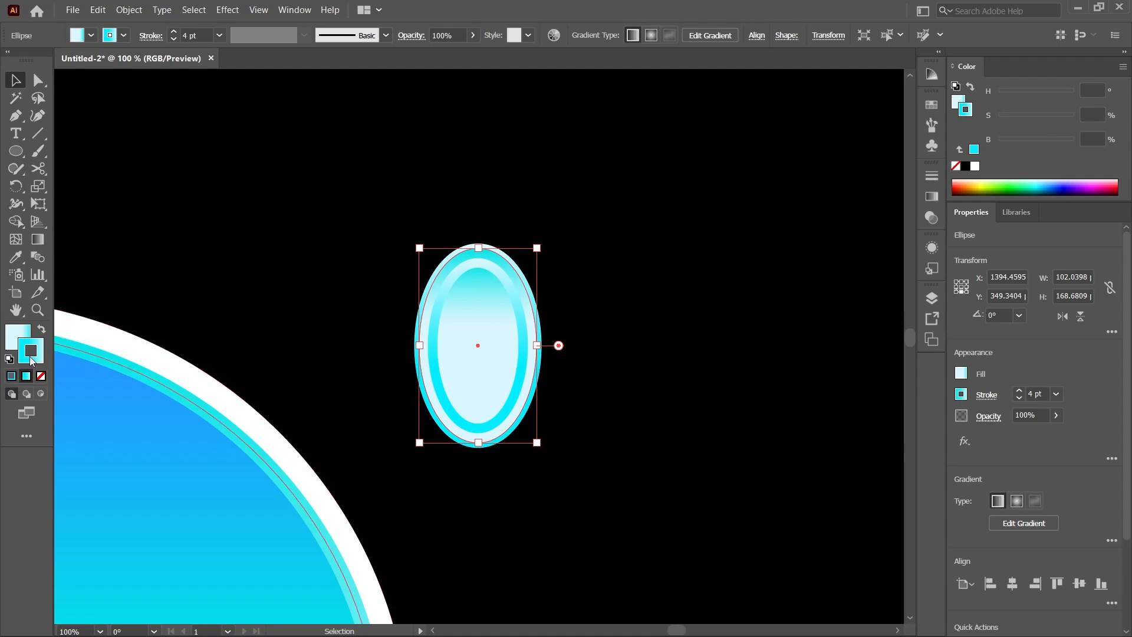
Make the outer ellipse's stroke a solid blue with hue about 201°, saturation 100% and brightness about 89%.
click(12, 378)
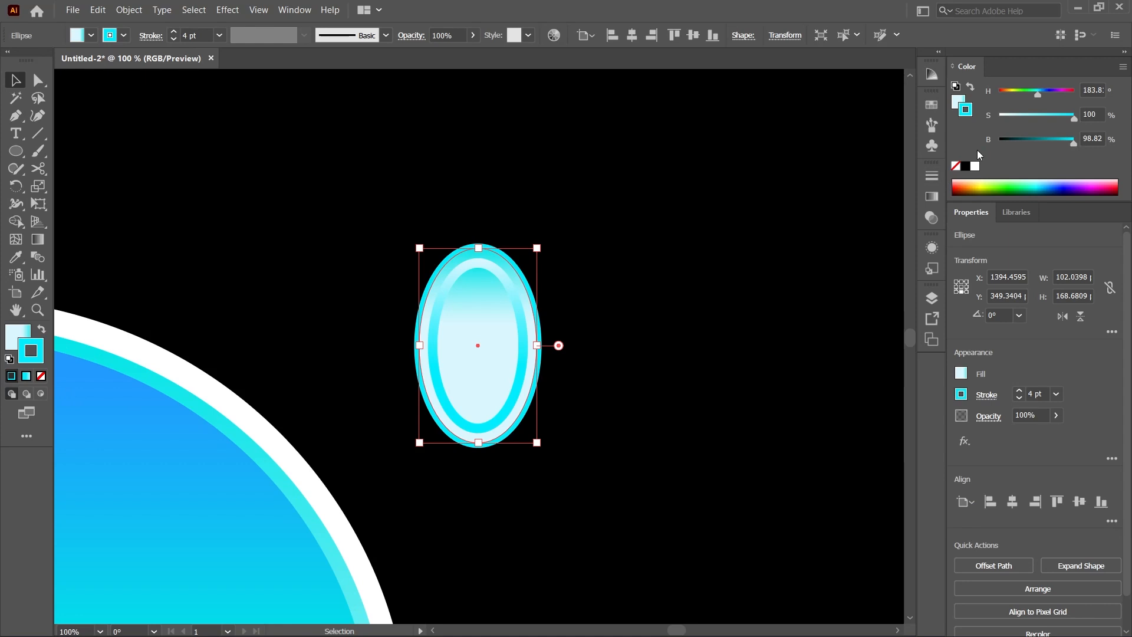
click(1048, 96)
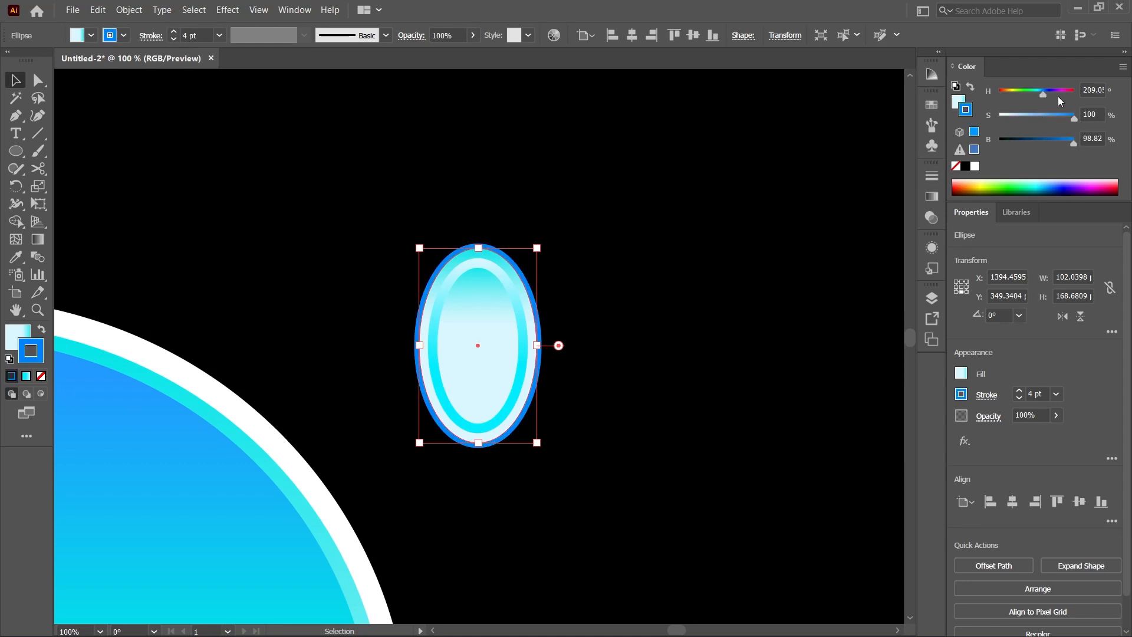
drag(1049, 96, 1044, 98)
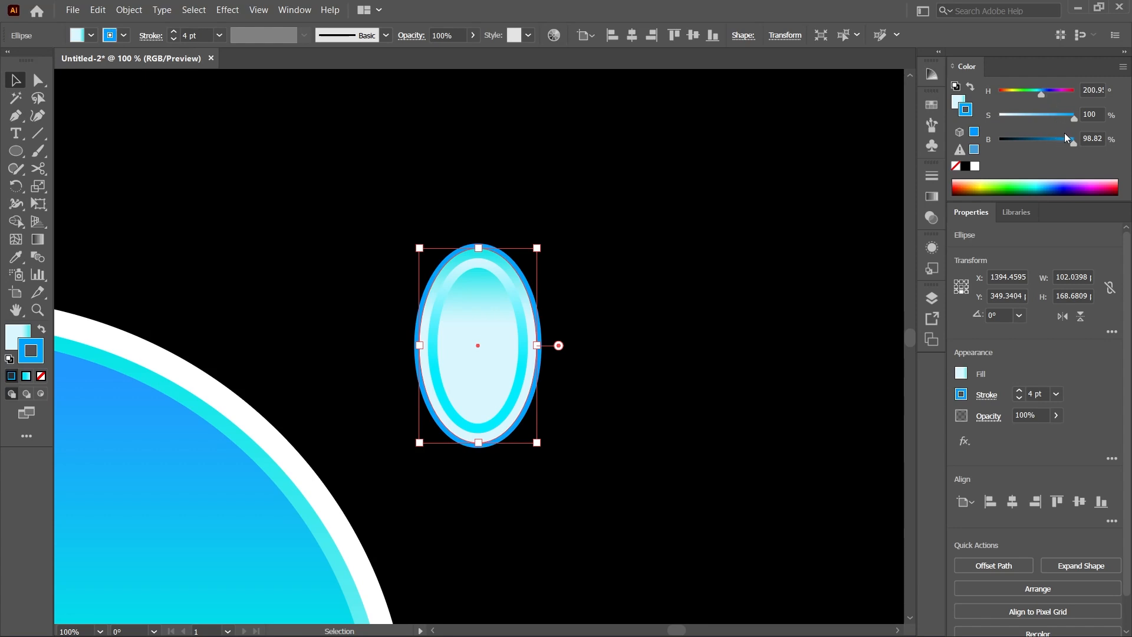
drag(1070, 136, 1067, 140)
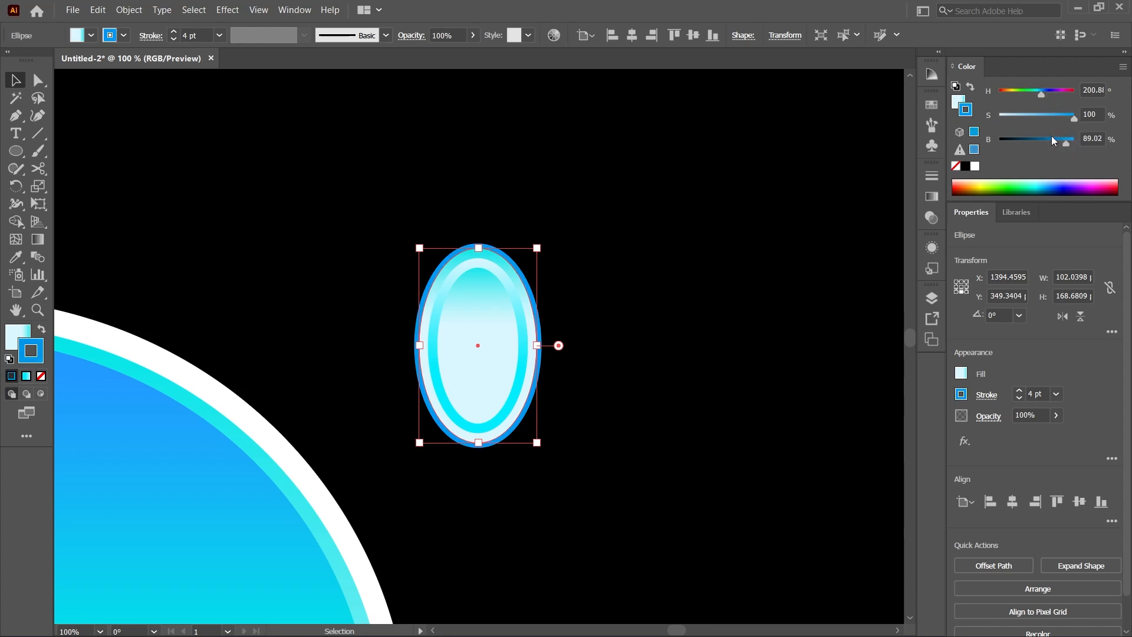
click(653, 233)
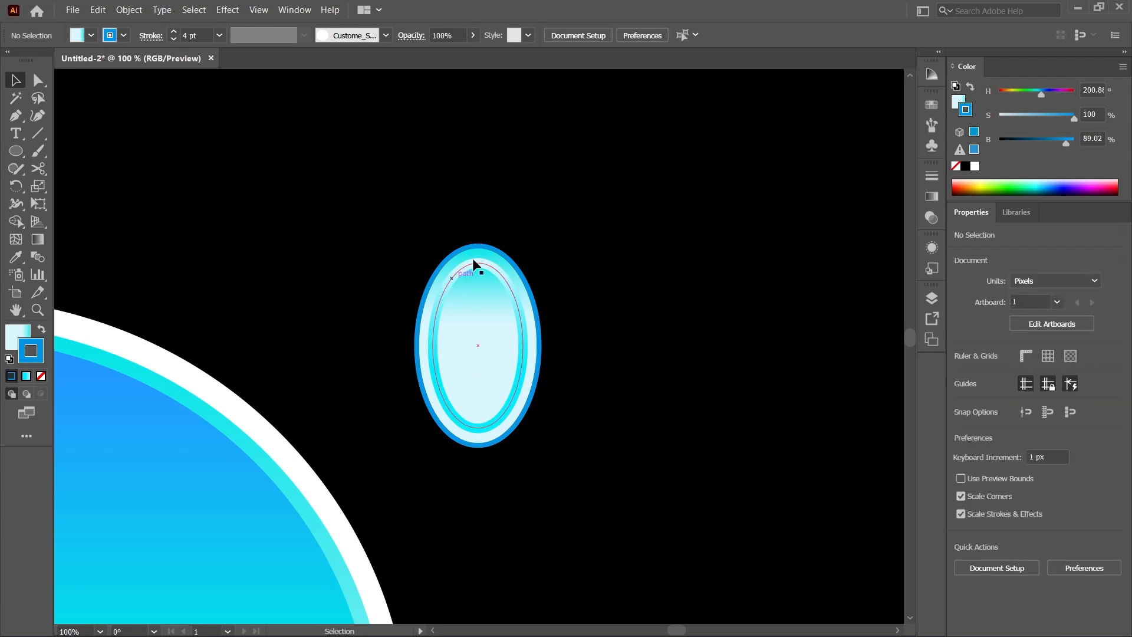
Try adjusting the outer ellipse's fill gradient by moving the light stop to about the middle and shifting the midpoint upward.
click(426, 381)
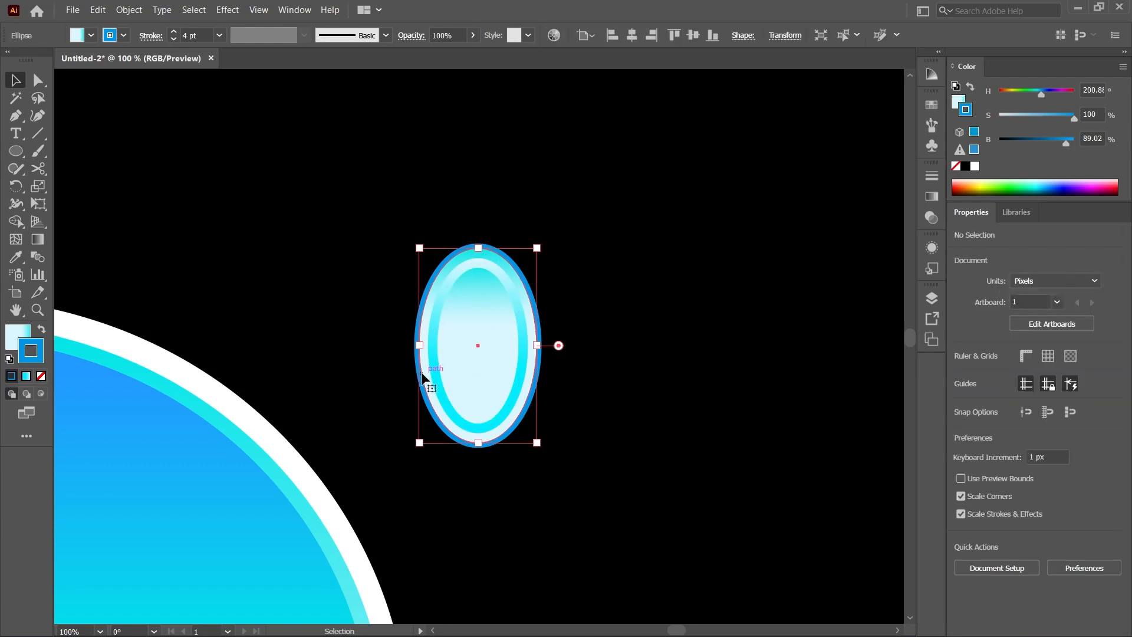
click(20, 337)
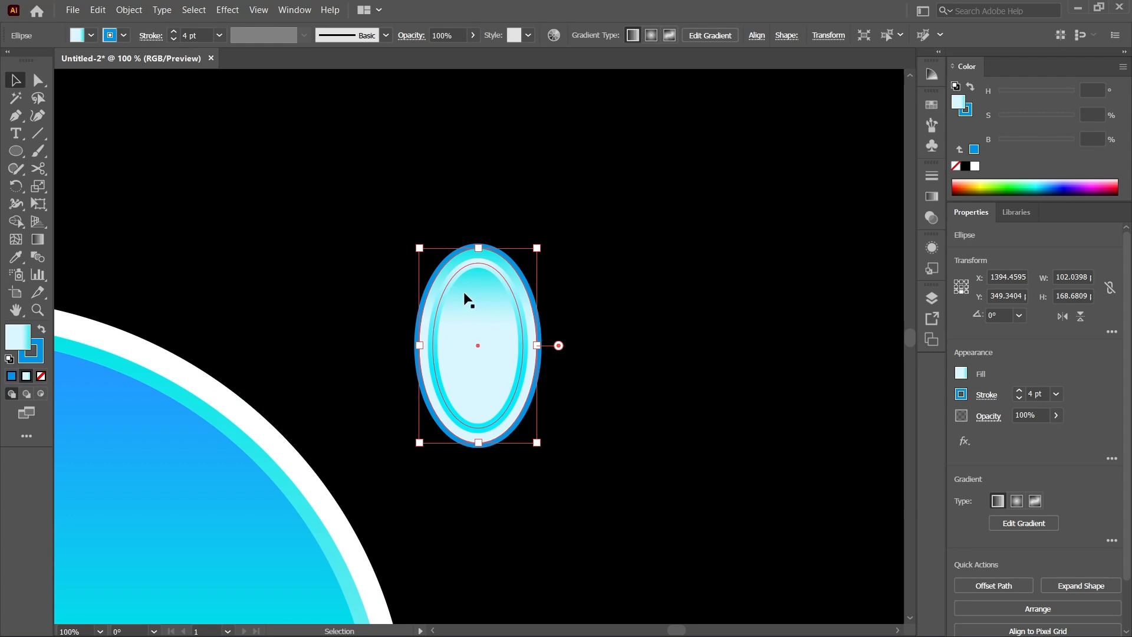
key(g)
drag(478, 325, 478, 436)
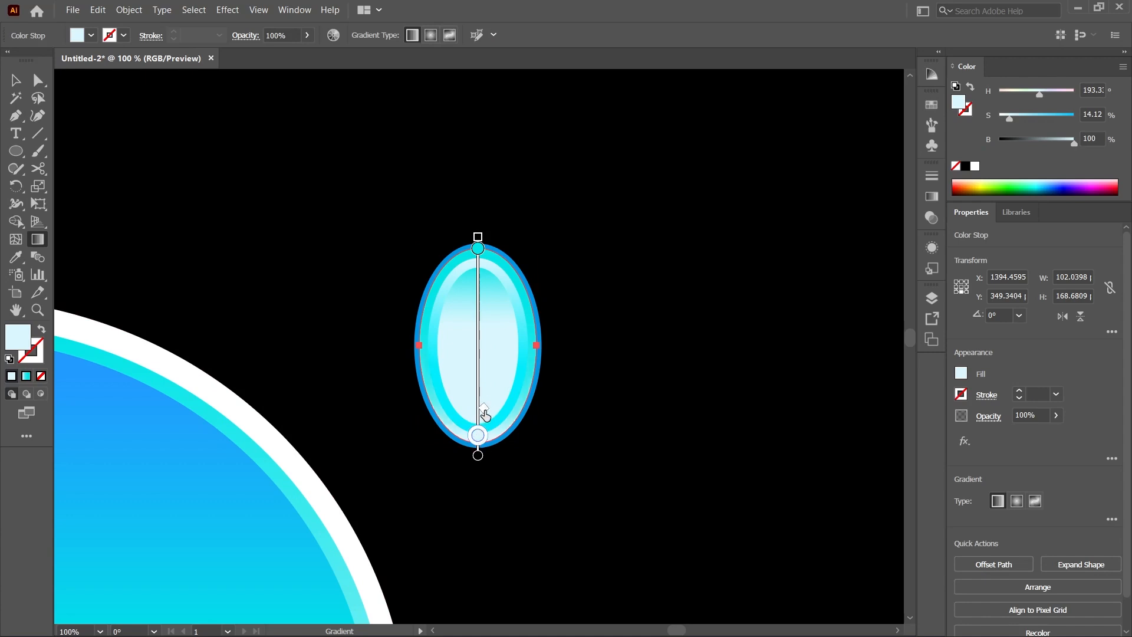
drag(484, 412, 499, 295)
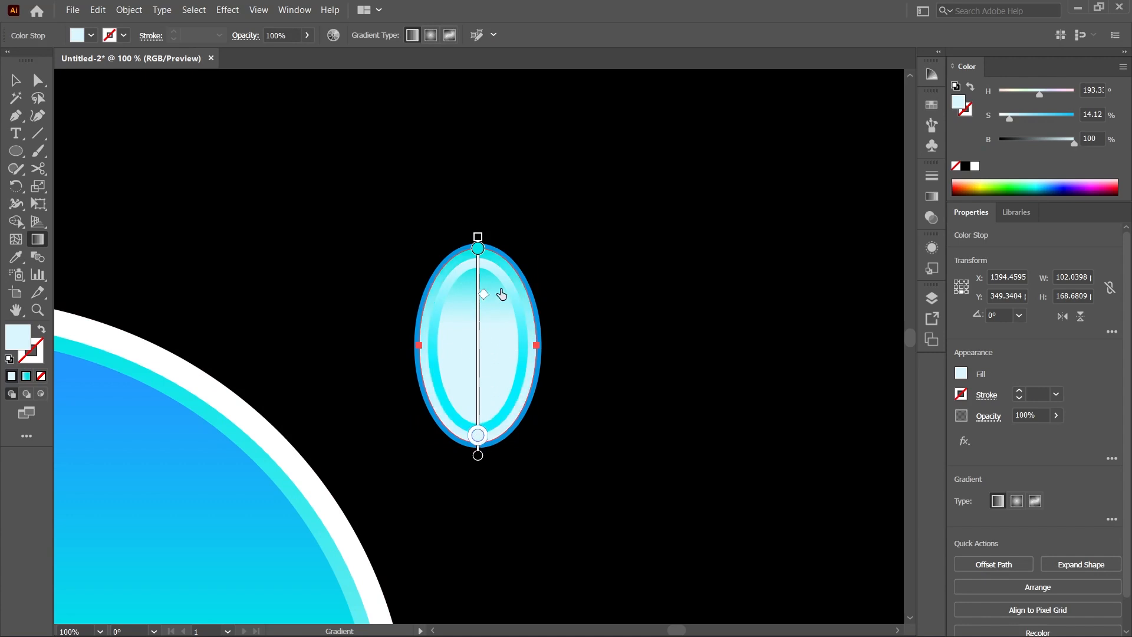
drag(478, 434, 488, 348)
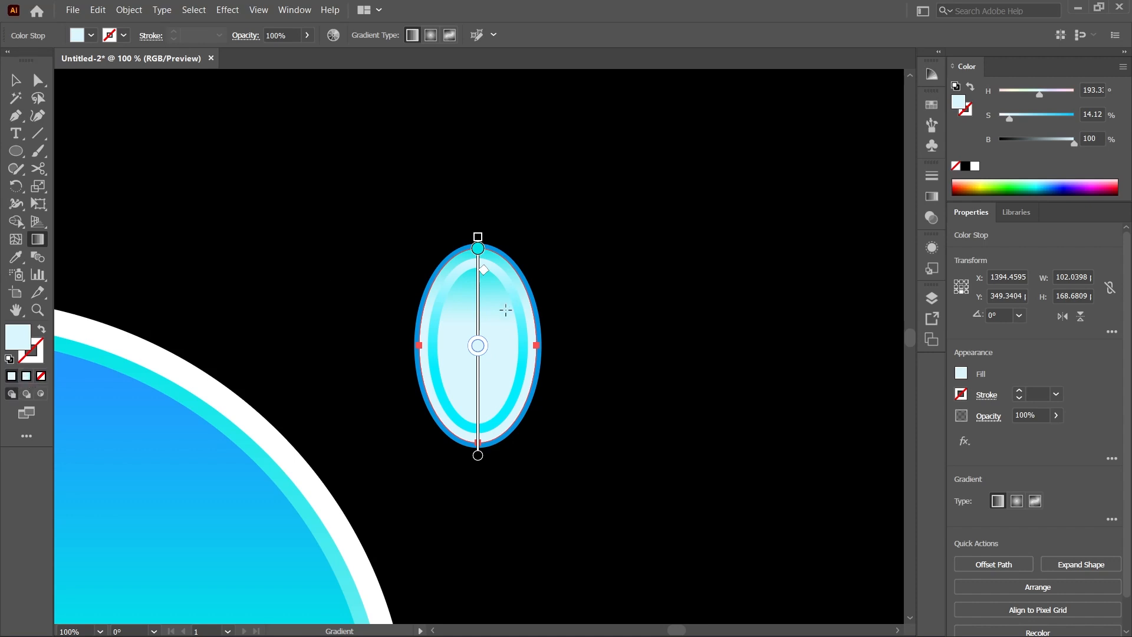
Give the outer ellipse a solid pale aqua fill with hue 174°, saturation about 16% and brightness about 99%.
key(v)
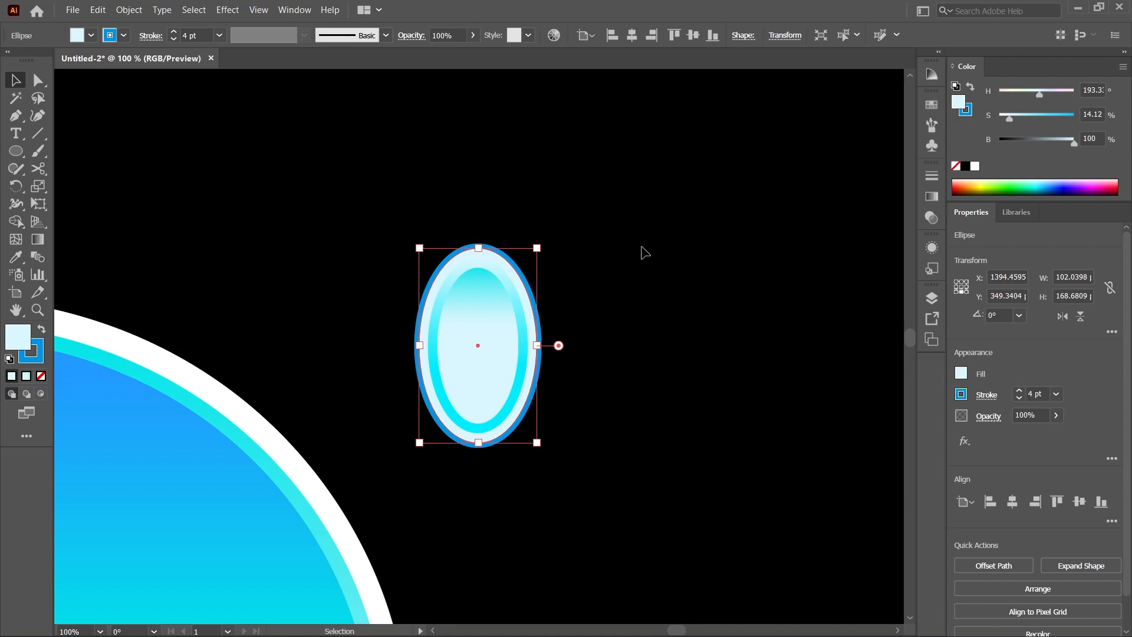
drag(1044, 116, 1016, 119)
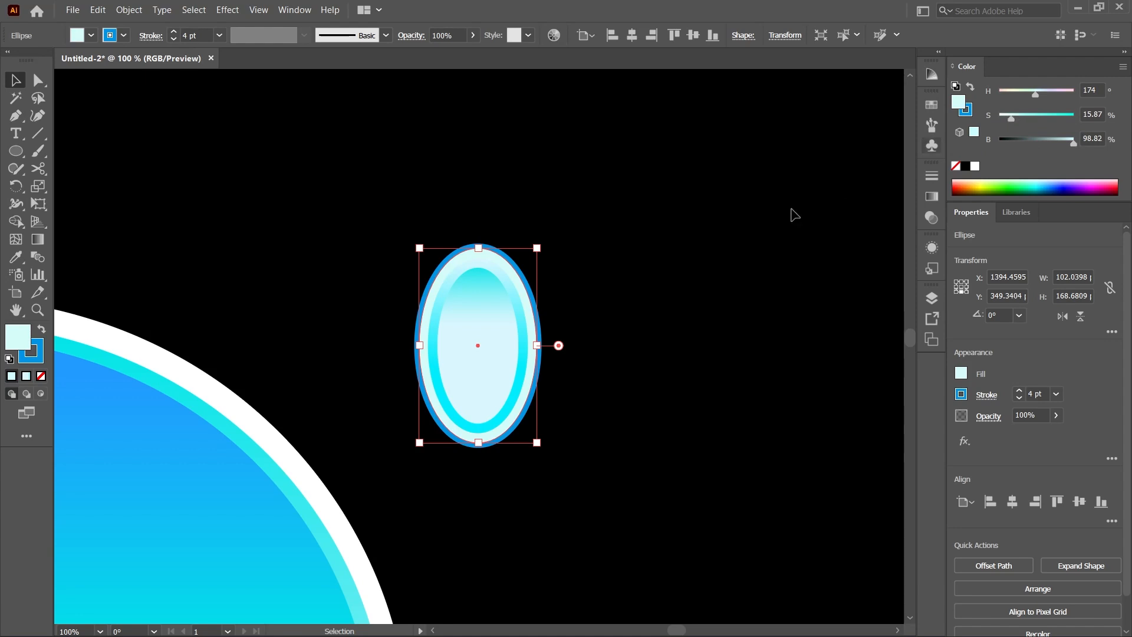
click(694, 290)
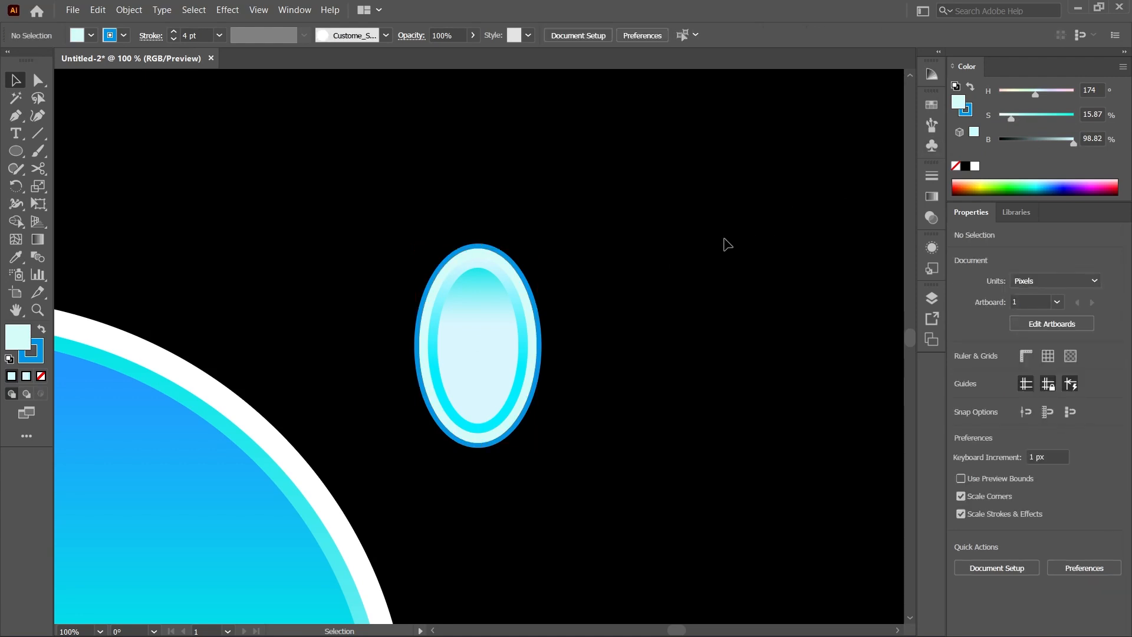
Group the inner and outer small ellipses.
key(ctrl+minus)
key(ctrl+minus)
key(ctrl+minus)
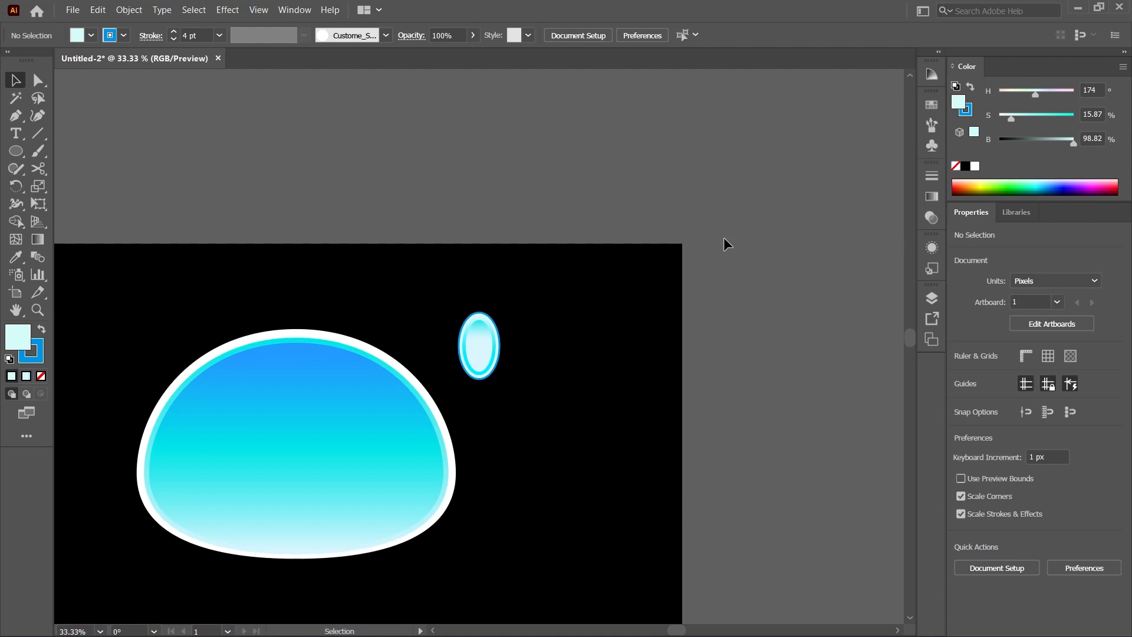
drag(530, 384, 444, 300)
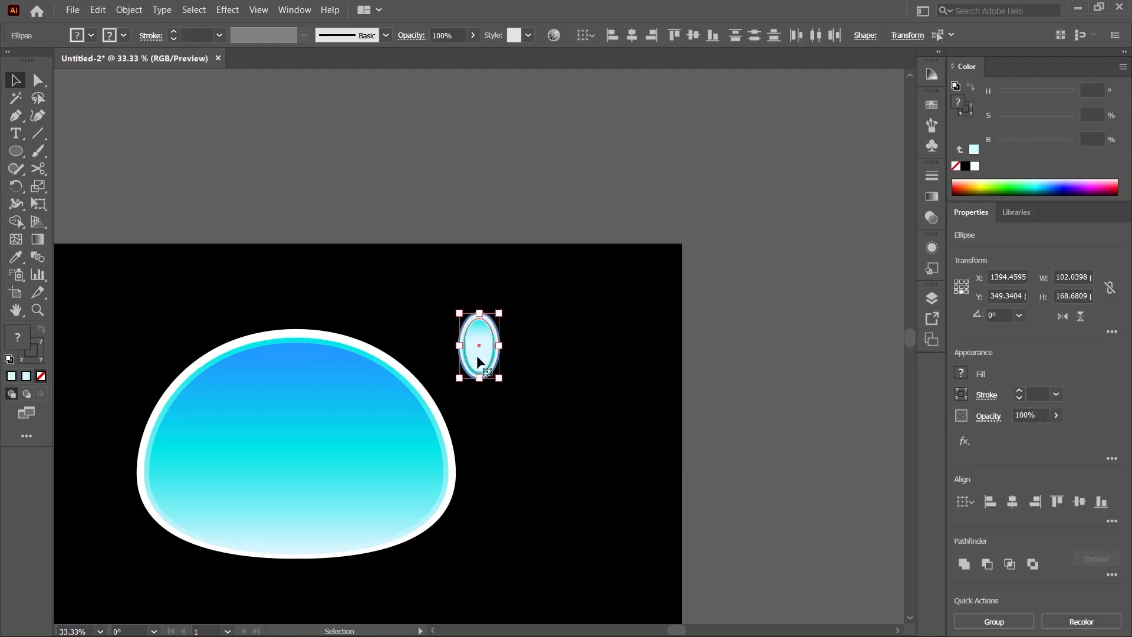
key(a)
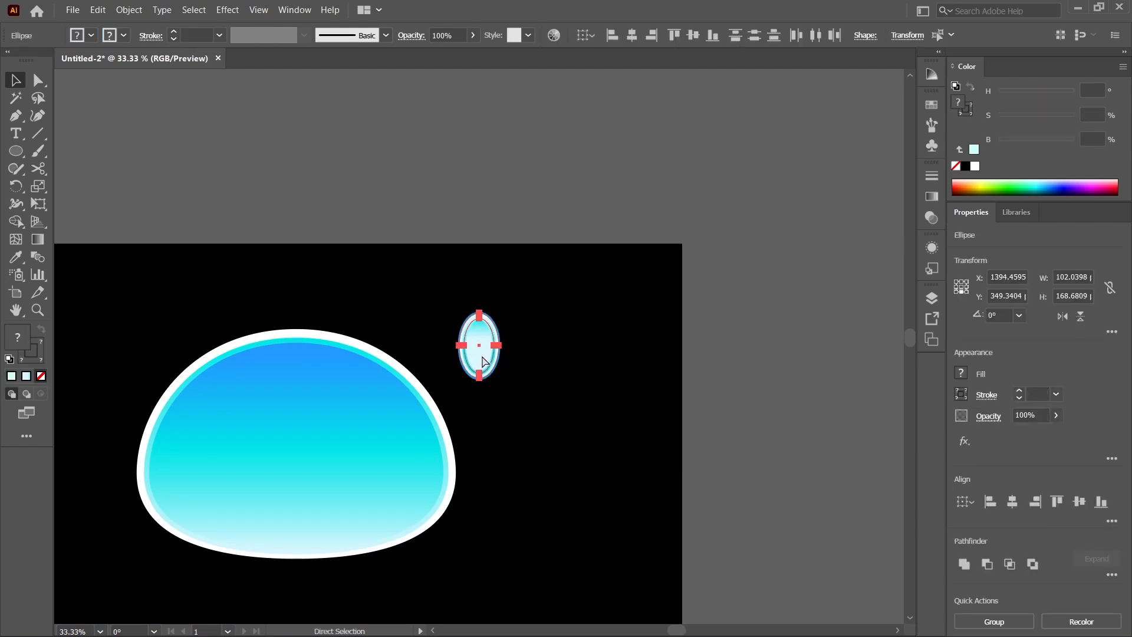
key(v)
key(ctrl+0)
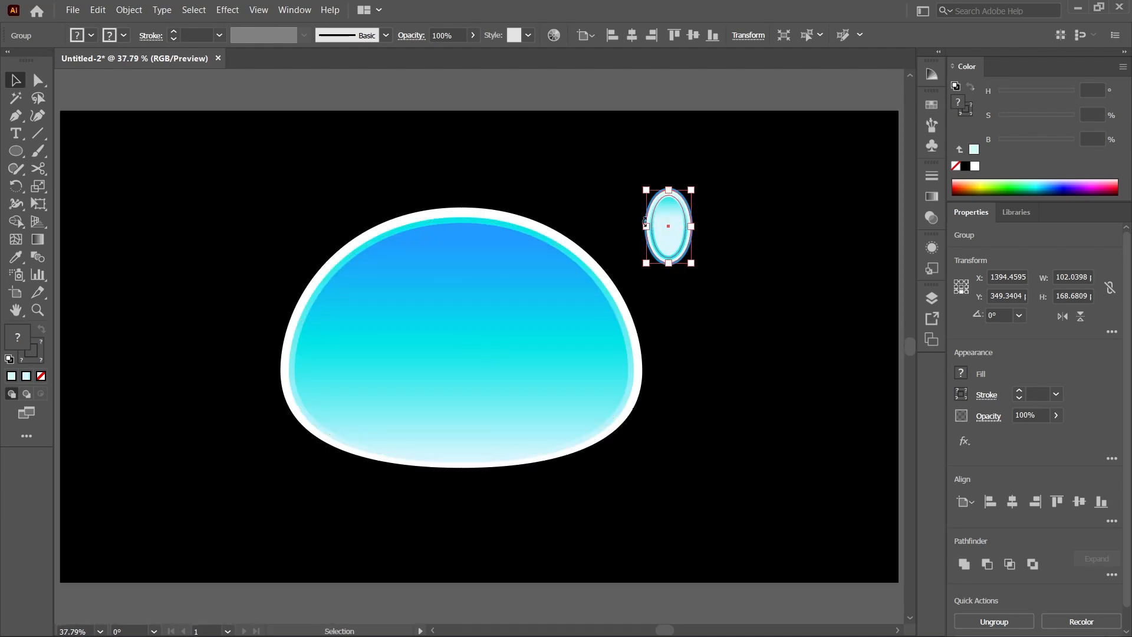
Narrow the ellipse group to about 86 px wide and move it onto the dome, slightly left of center.
click(717, 271)
drag(666, 238, 442, 358)
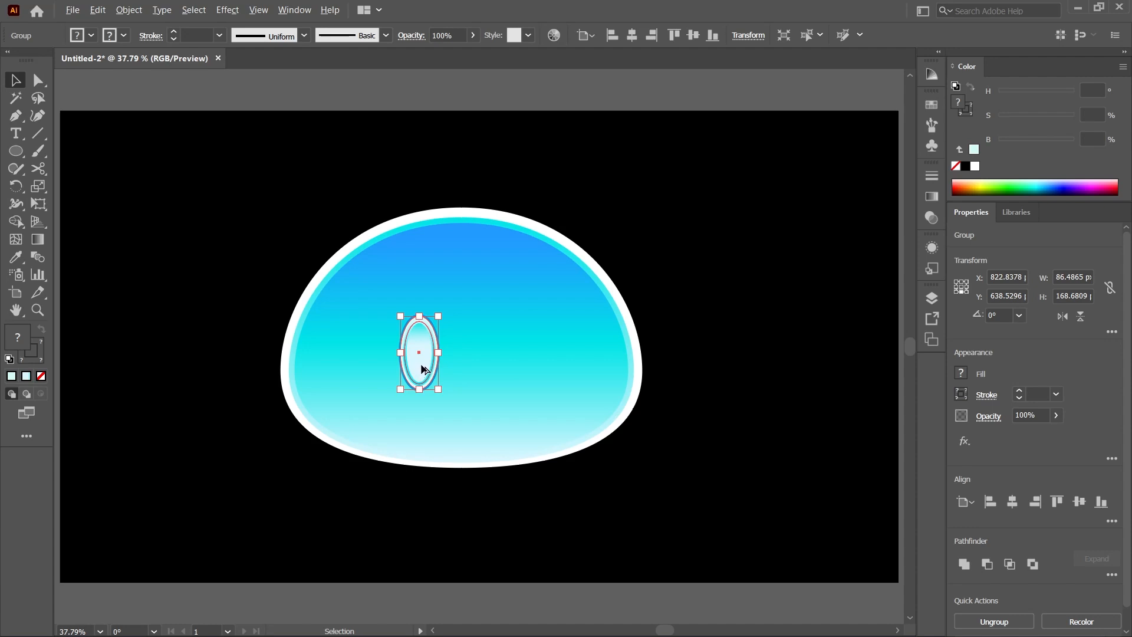
Duplicate the ellipse group about 239 px to the right and center the pair horizontally on the dome.
drag(419, 370, 521, 365)
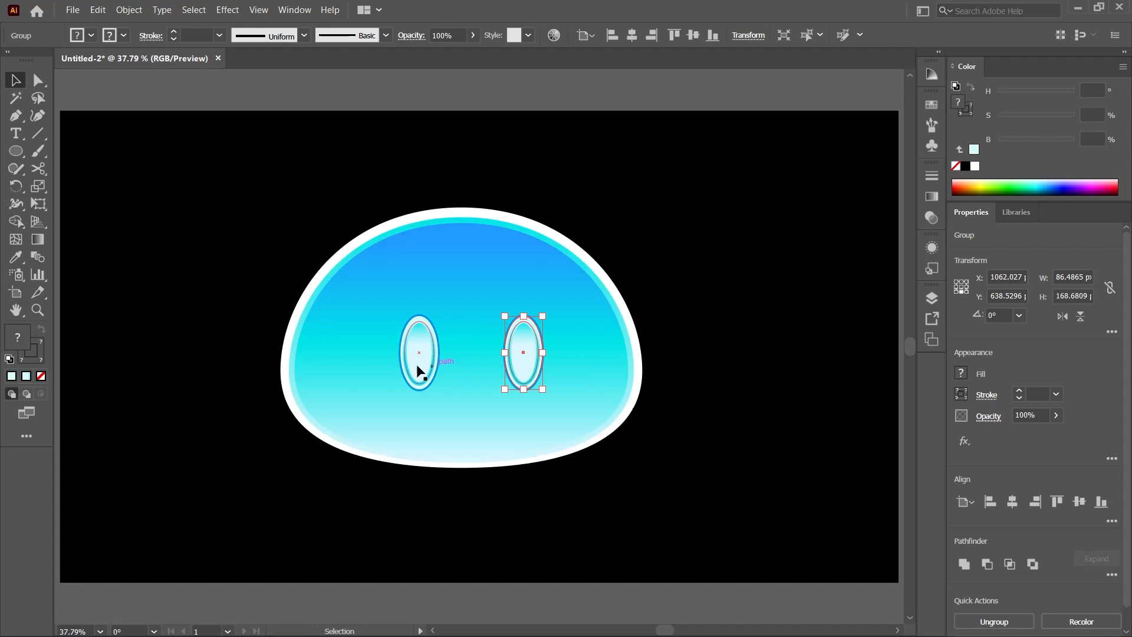
shift+click(419, 358)
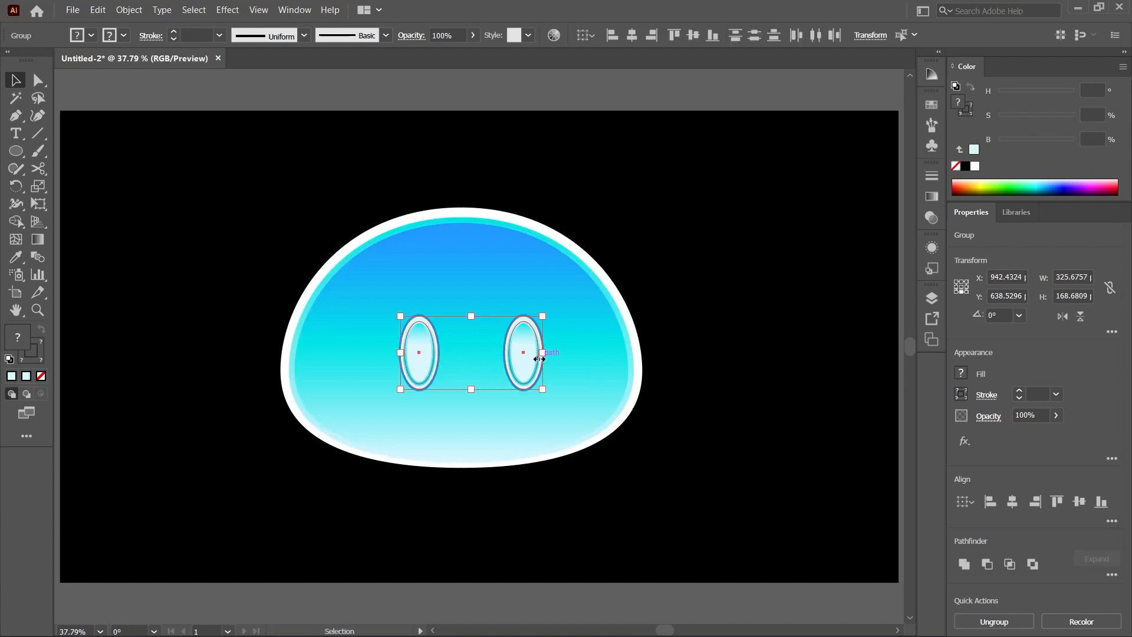
drag(522, 360, 516, 360)
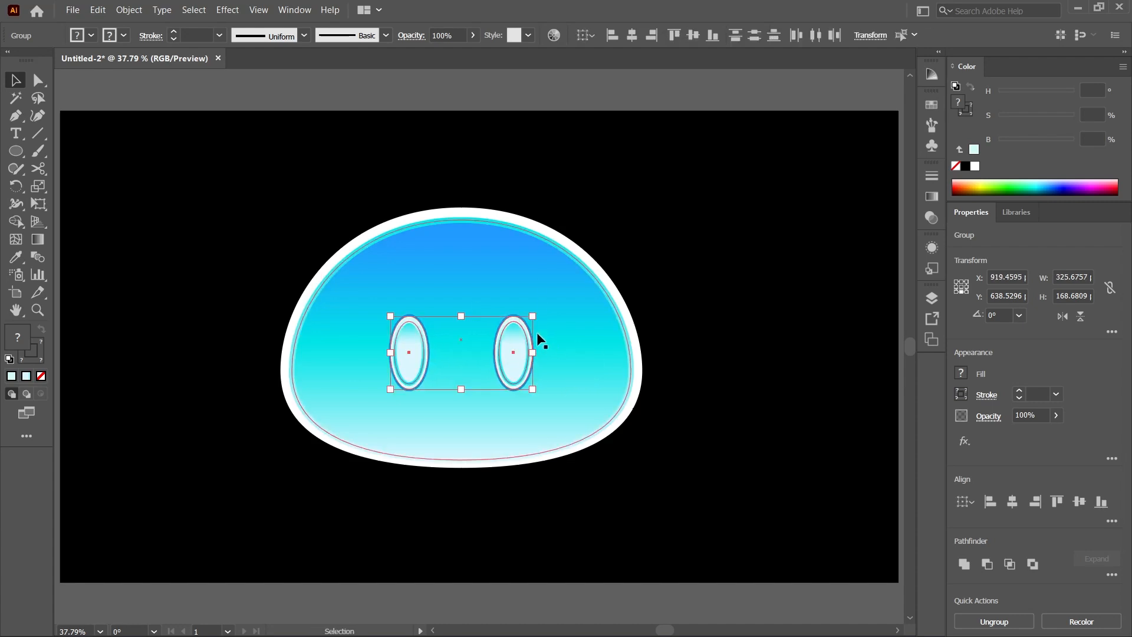
click(671, 340)
click(513, 353)
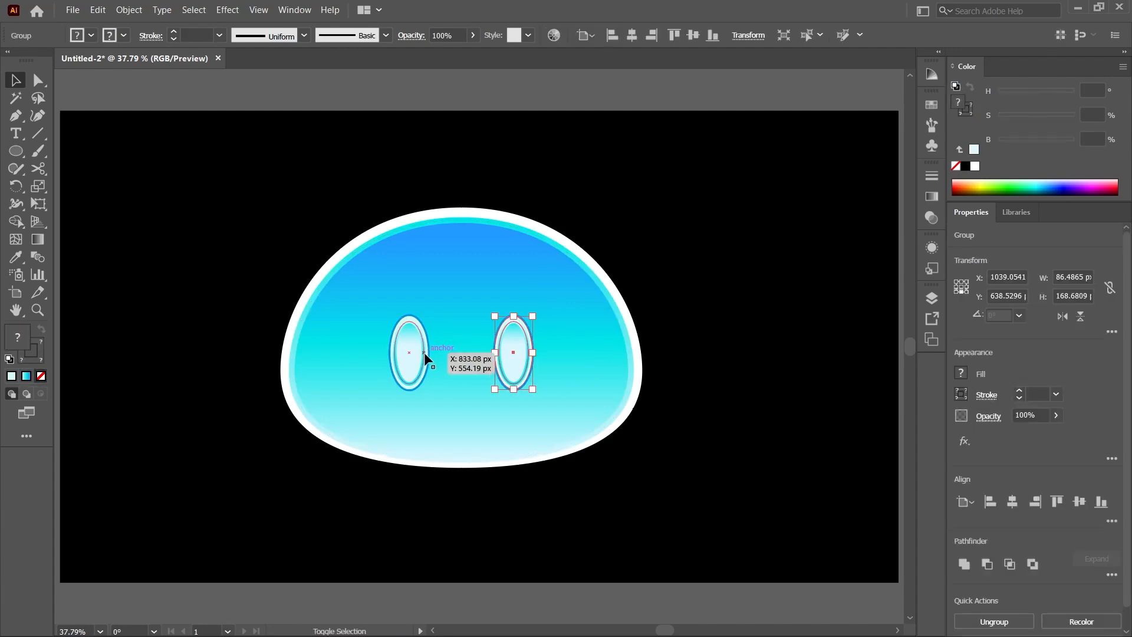
Group the two eyes and align the group's horizontal center with the dome as the key object.
shift+click(424, 353)
key(ctrl+g)
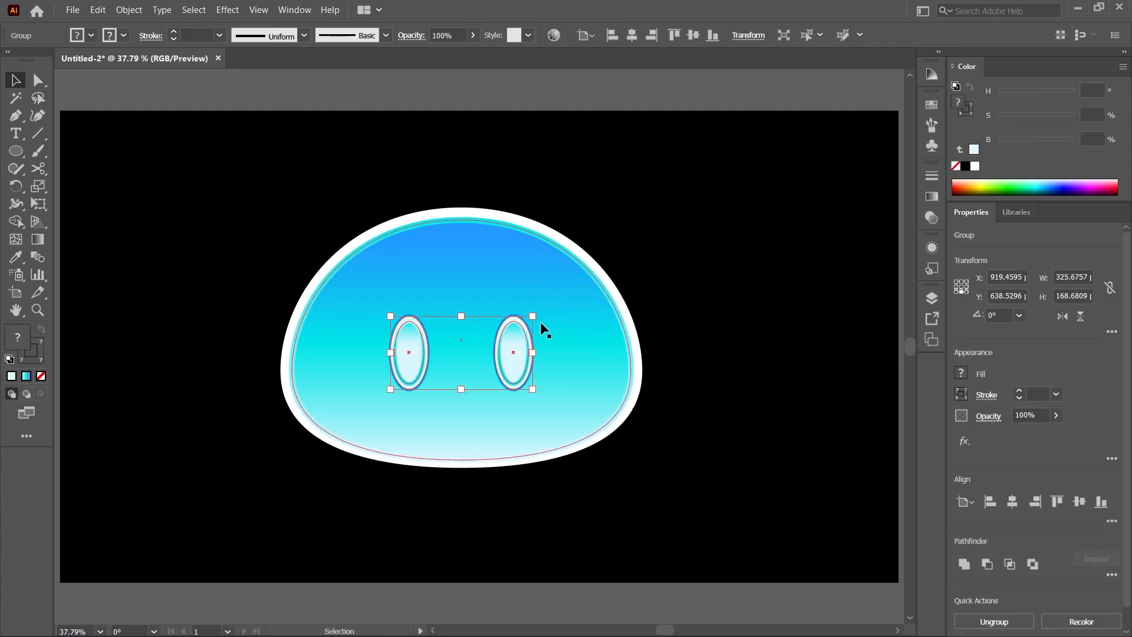
shift+click(475, 253)
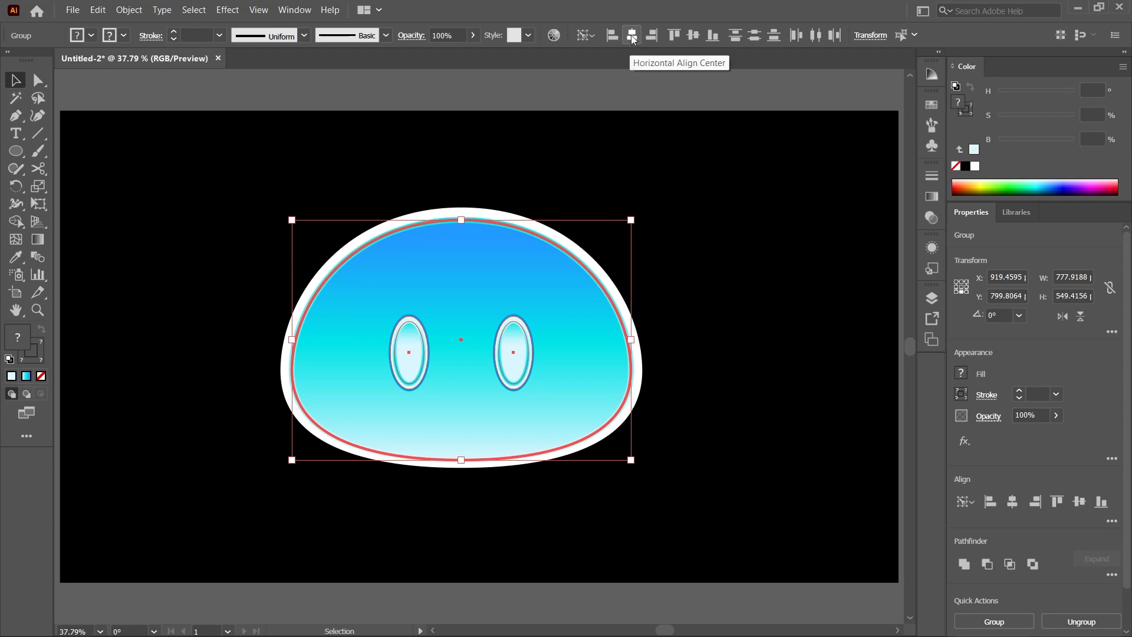
click(306, 264)
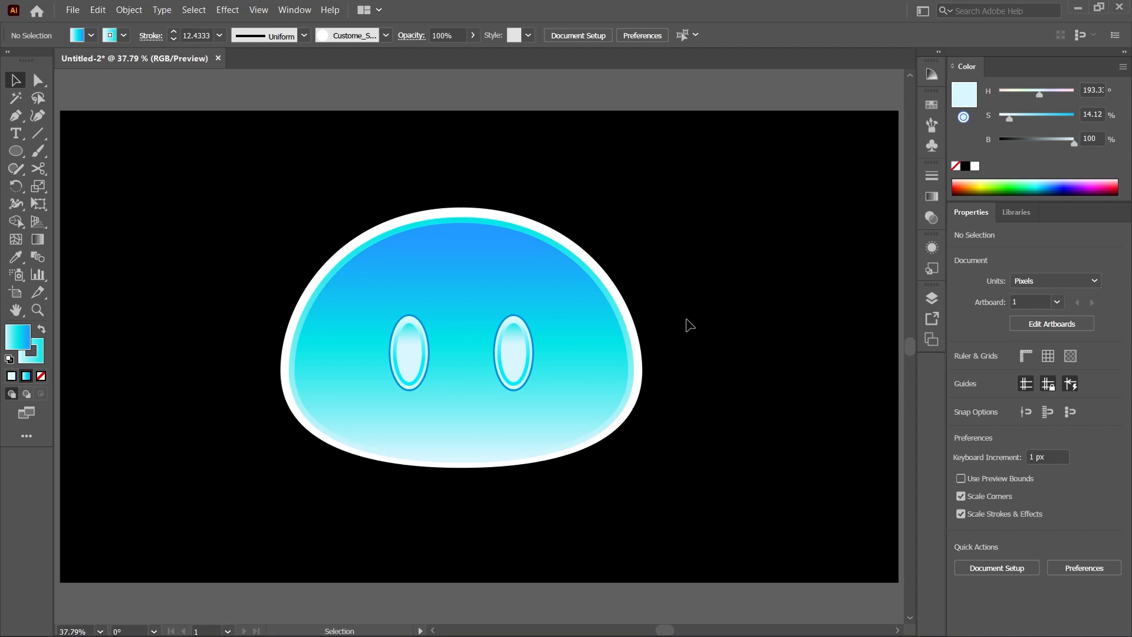
Draw a closed wavy shape about 954 px wide and 405 px high across the dome's lower half with the Pencil tool.
key(n)
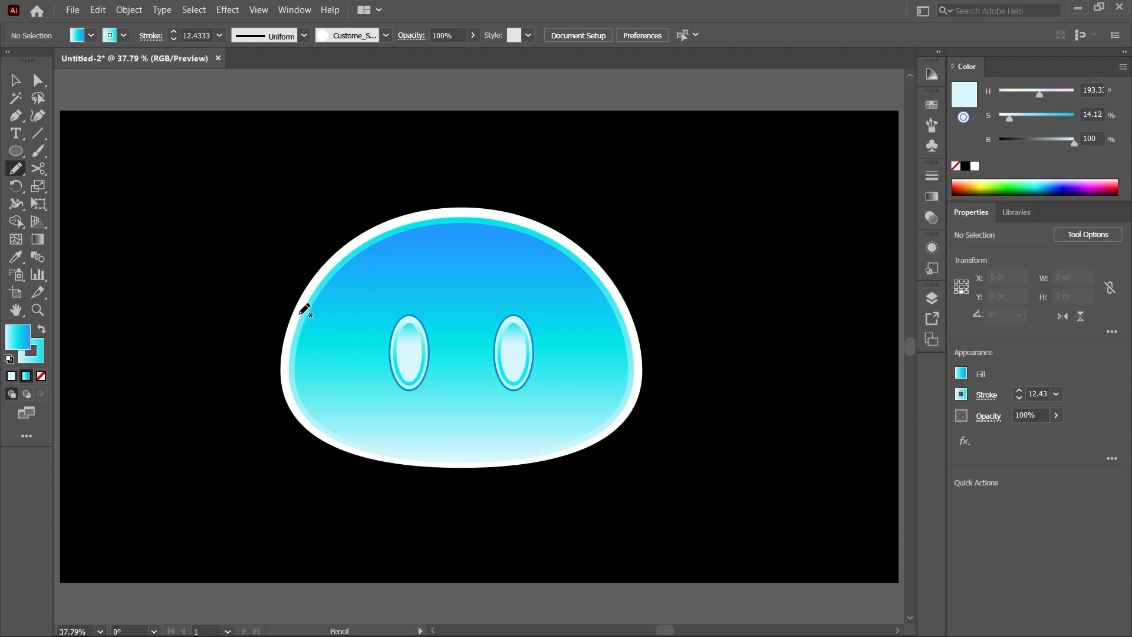
mouse_move(257, 293)
mouse_down()
mouse_move(326, 366)
mouse_move(365, 351)
mouse_move(386, 390)
mouse_move(421, 404)
mouse_move(473, 377)
mouse_move(494, 395)
mouse_move(533, 403)
mouse_move(594, 342)
mouse_move(601, 289)
mouse_move(671, 304)
mouse_move(646, 344)
mouse_move(655, 378)
mouse_move(633, 415)
mouse_move(568, 462)
mouse_move(521, 437)
mouse_move(328, 418)
mouse_move(324, 391)
mouse_move(286, 389)
mouse_move(250, 357)
mouse_move(268, 327)
mouse_move(258, 293)
mouse_up()
key(v)
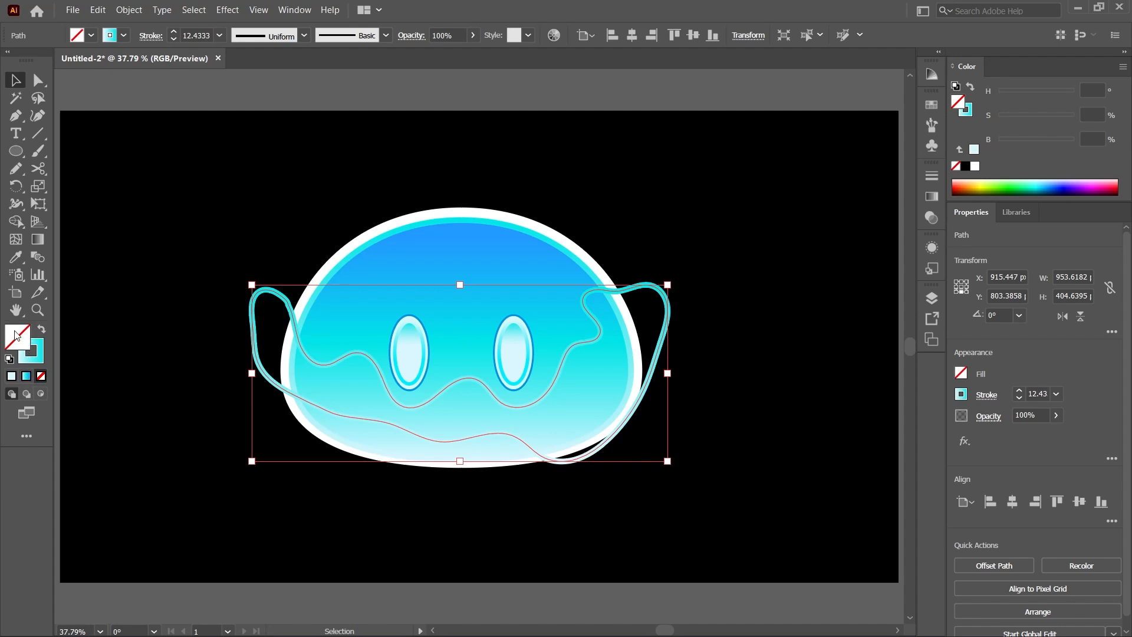
Fill the wavy shape with the pale-to-turquoise-to-blue linear gradient at 60°, with the turquoise stop near the middle.
click(27, 377)
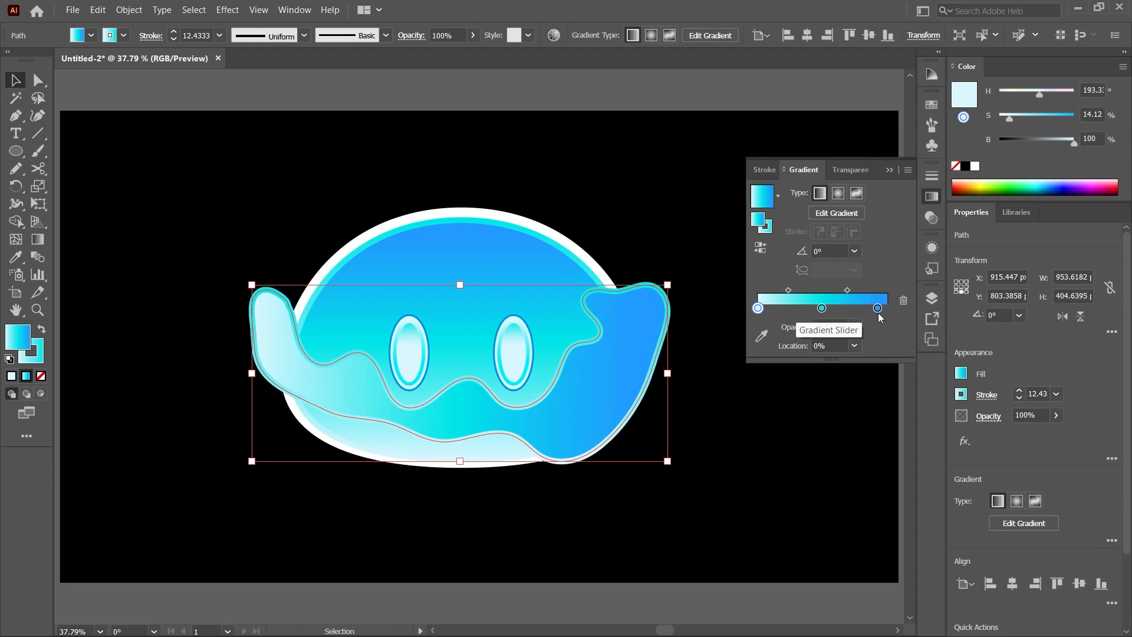
drag(821, 308, 810, 308)
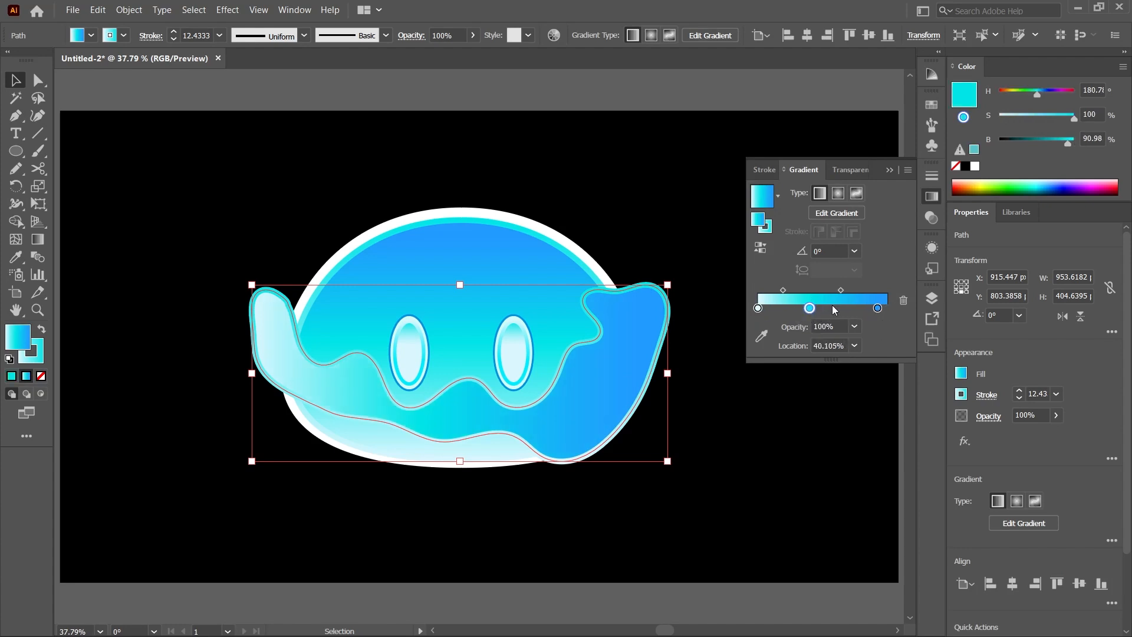
click(854, 252)
click(872, 349)
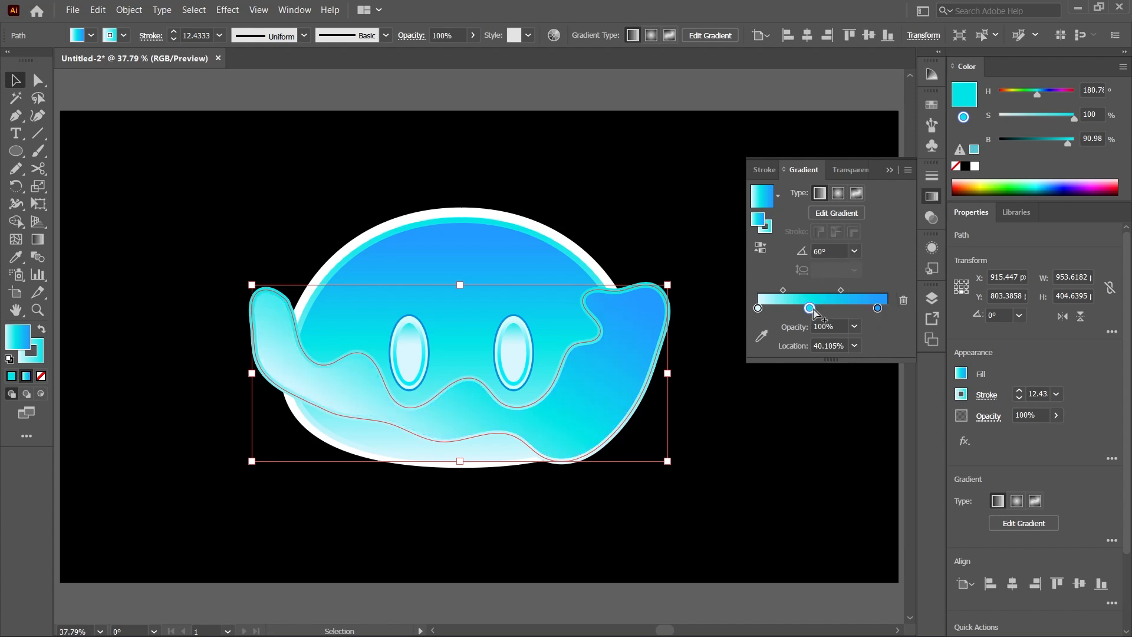
drag(810, 308, 820, 310)
click(890, 170)
click(716, 289)
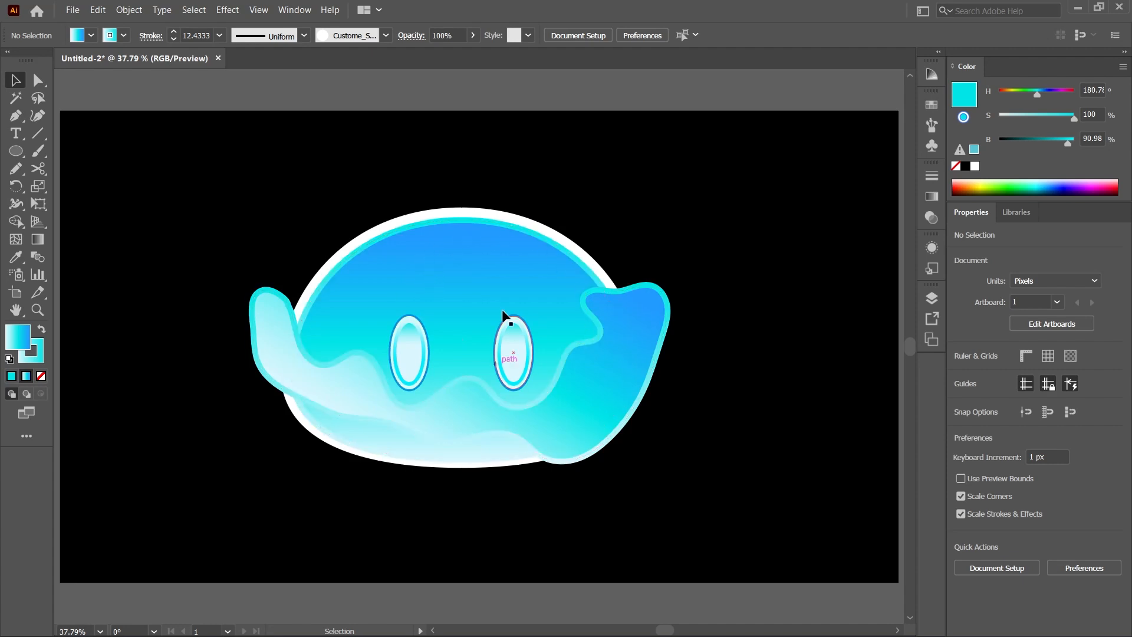
Paste a copy of the dome in front of everything and use it as a clipping mask for the wavy shape.
click(490, 266)
click(705, 220)
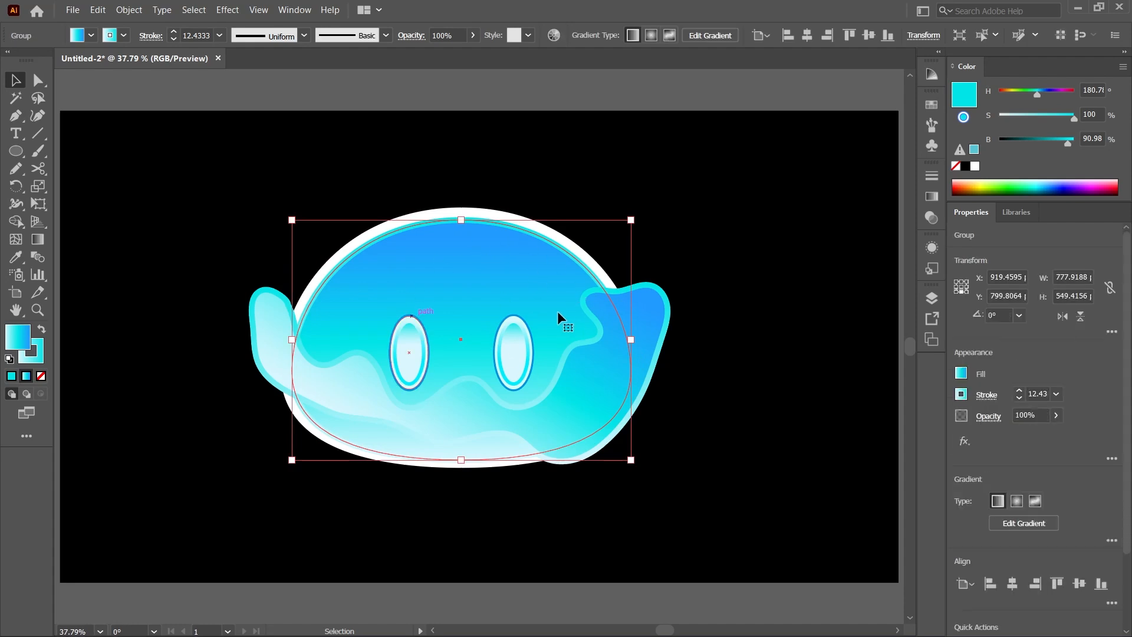
click(593, 352)
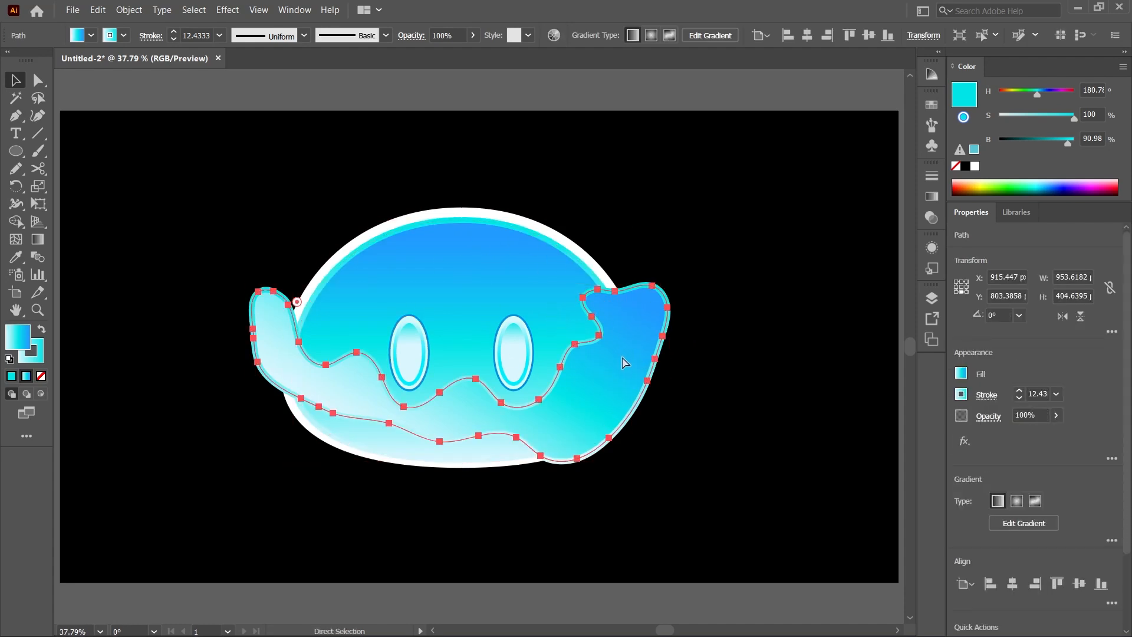
key(ctrl+f)
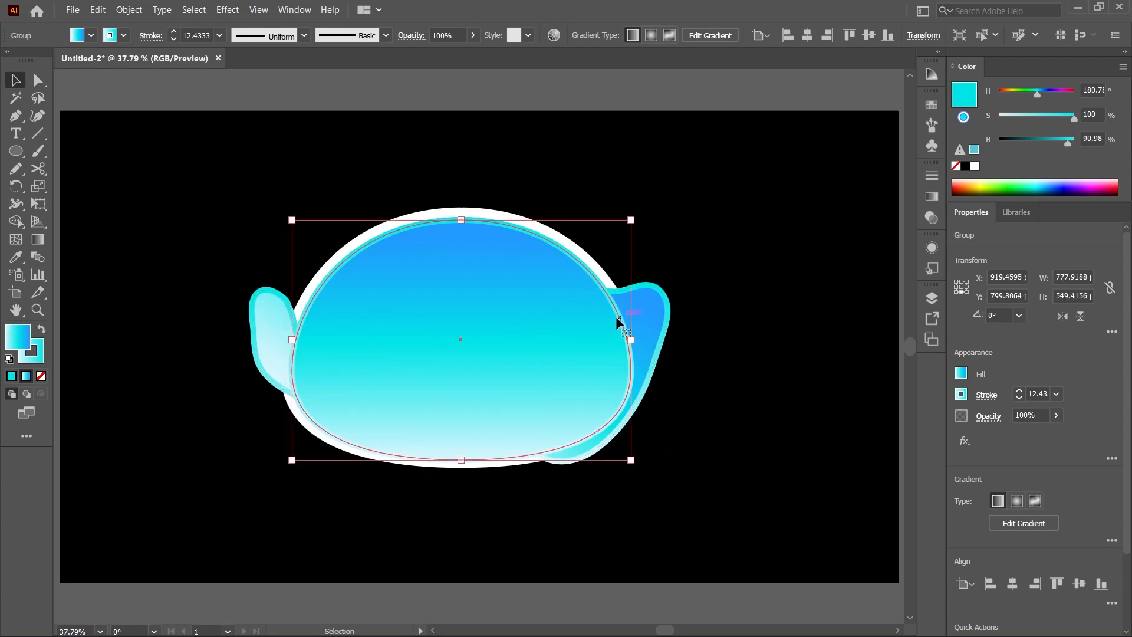
shift+click(657, 305)
key(ctrl+7)
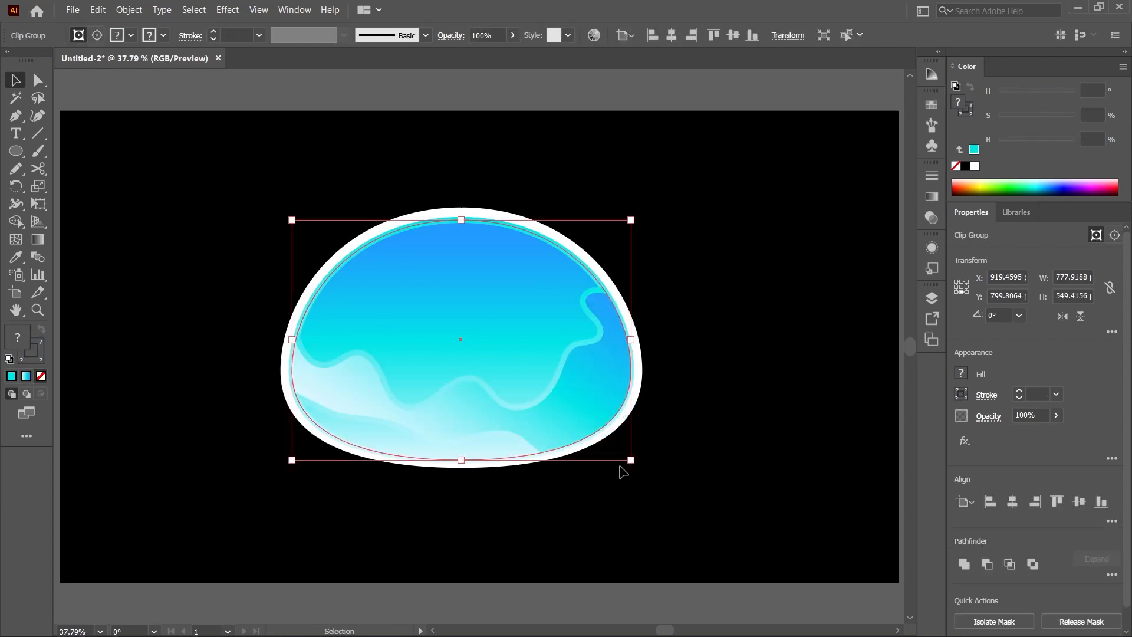
click(681, 343)
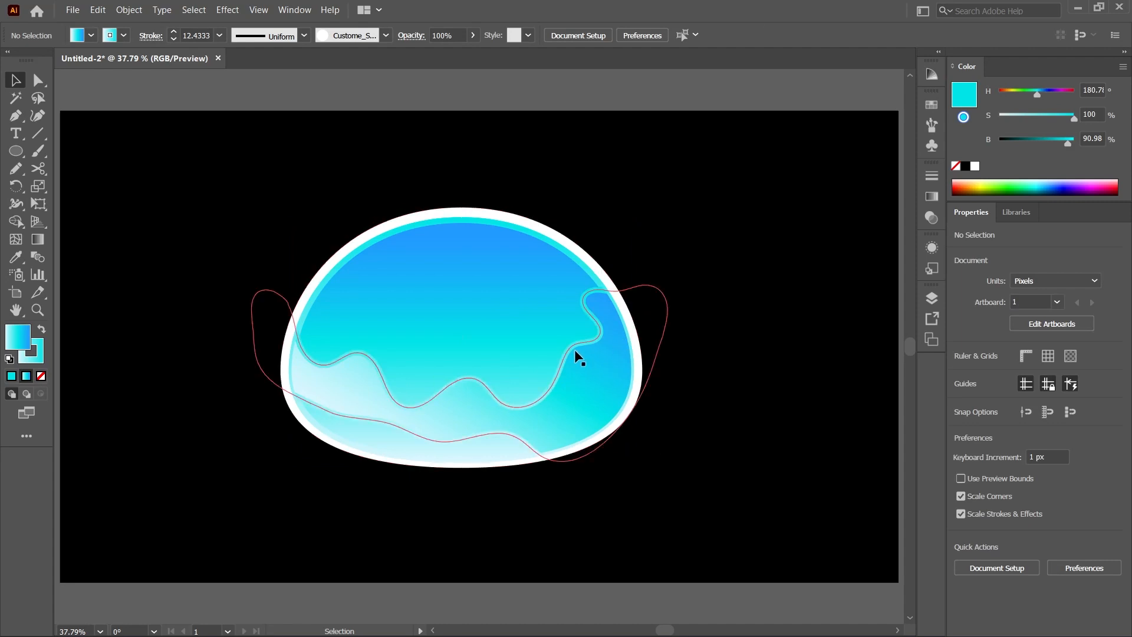
click(584, 382)
drag(589, 384, 623, 504)
key(ctrl+z)
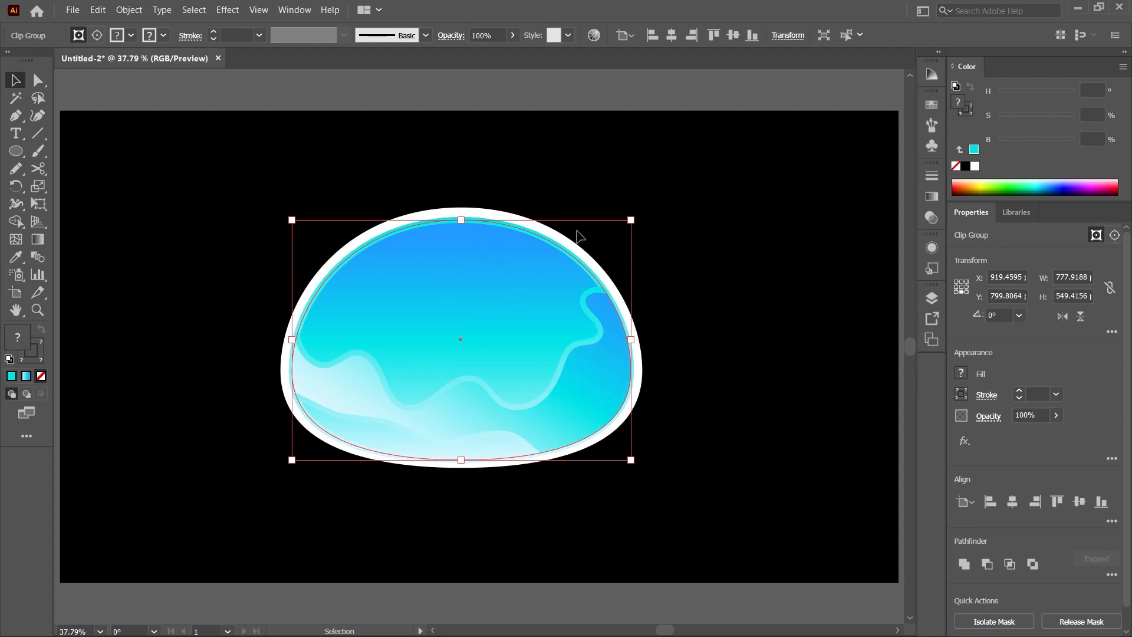
Arrange the clipped wavy shape behind the eyes, keeping it in place on the dome.
drag(592, 378, 434, 363)
drag(612, 370, 526, 498)
key(ctrl)
key(ctrl+z)
key(ctrl+z)
key(ctrl+z)
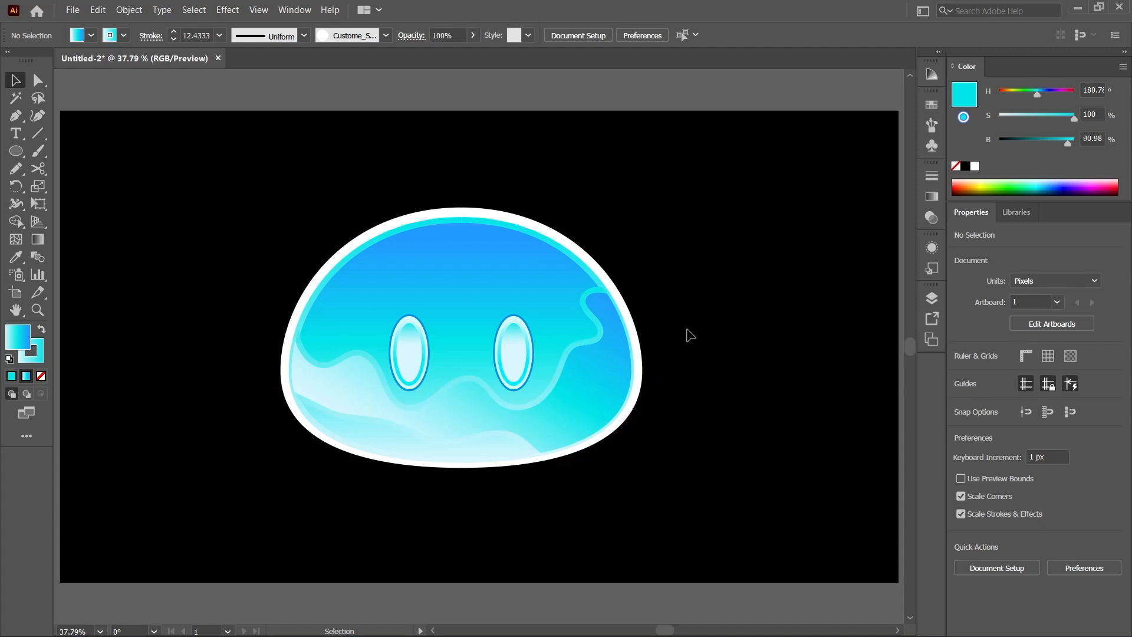
Rotate the wavy shape's gradient to about 21°, shift the turquoise stop toward the upper right end and delete the blue stop.
click(636, 382)
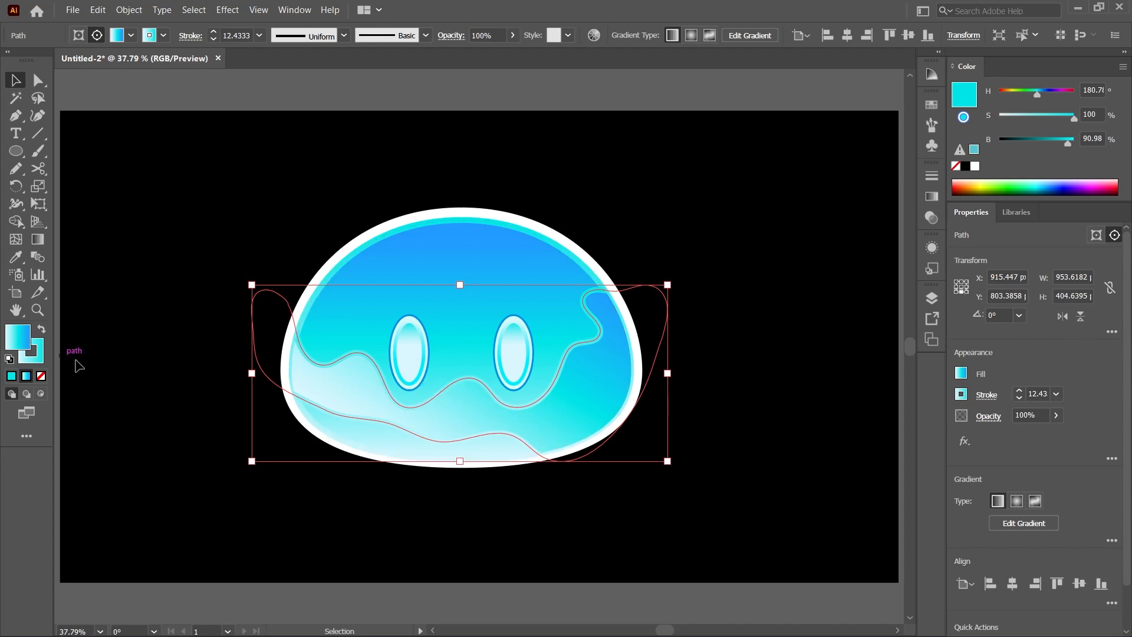
key(g)
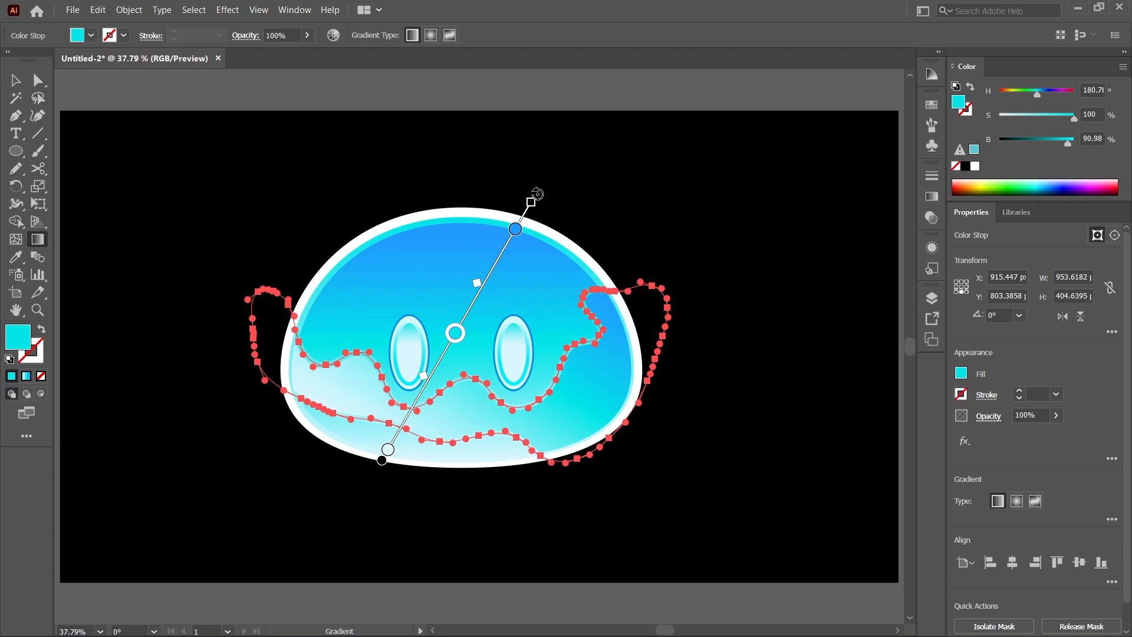
mouse_move(532, 192)
mouse_down()
mouse_move(608, 269)
mouse_move(642, 345)
mouse_move(633, 363)
mouse_up()
drag(561, 320, 585, 358)
drag(502, 344, 578, 315)
click(613, 304)
key(Delete)
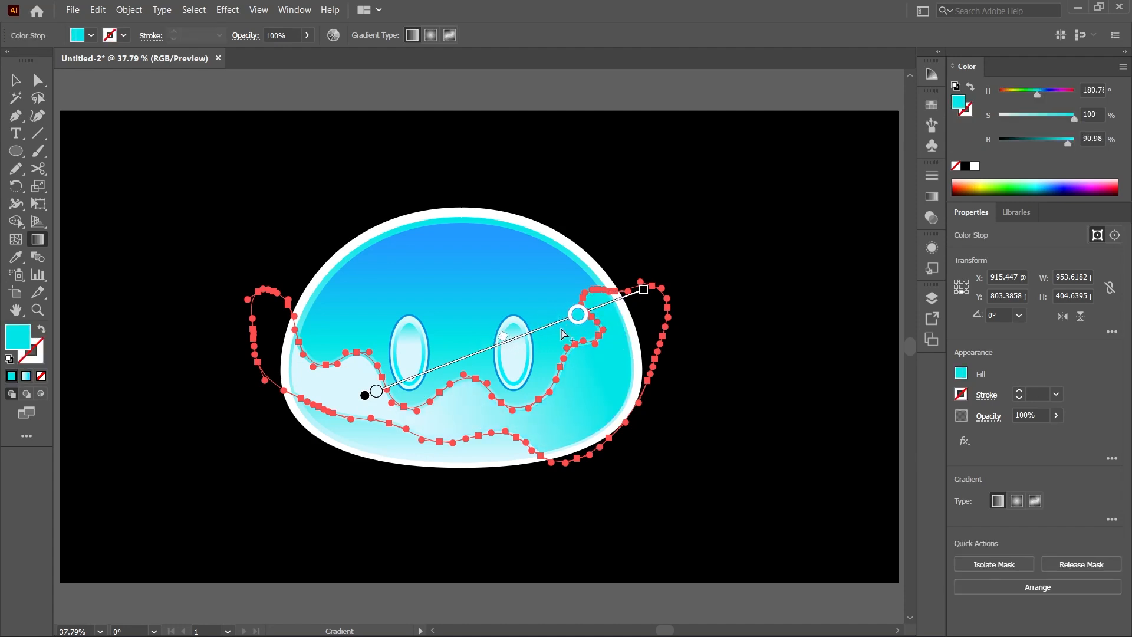
Recolor the turquoise gradient stop to a deeper blue with a hue of about 193°.
drag(1038, 96, 1040, 98)
key(v)
click(730, 281)
Set the wavy shape's pale gradient stop to location 0% and 40% opacity.
click(592, 380)
key(g)
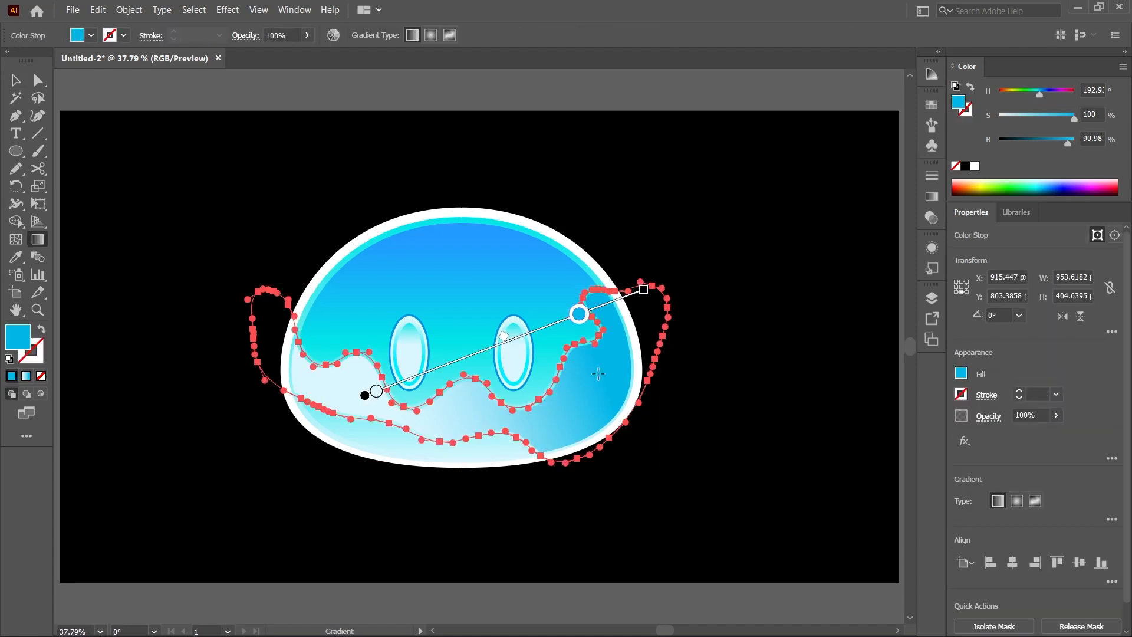
click(377, 392)
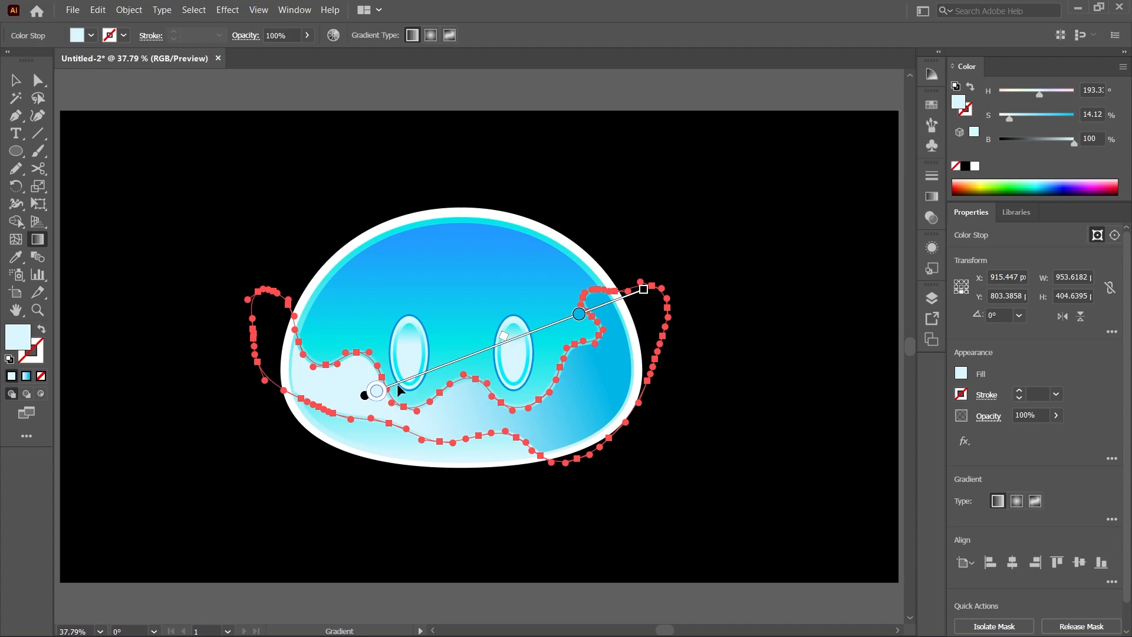
click(932, 198)
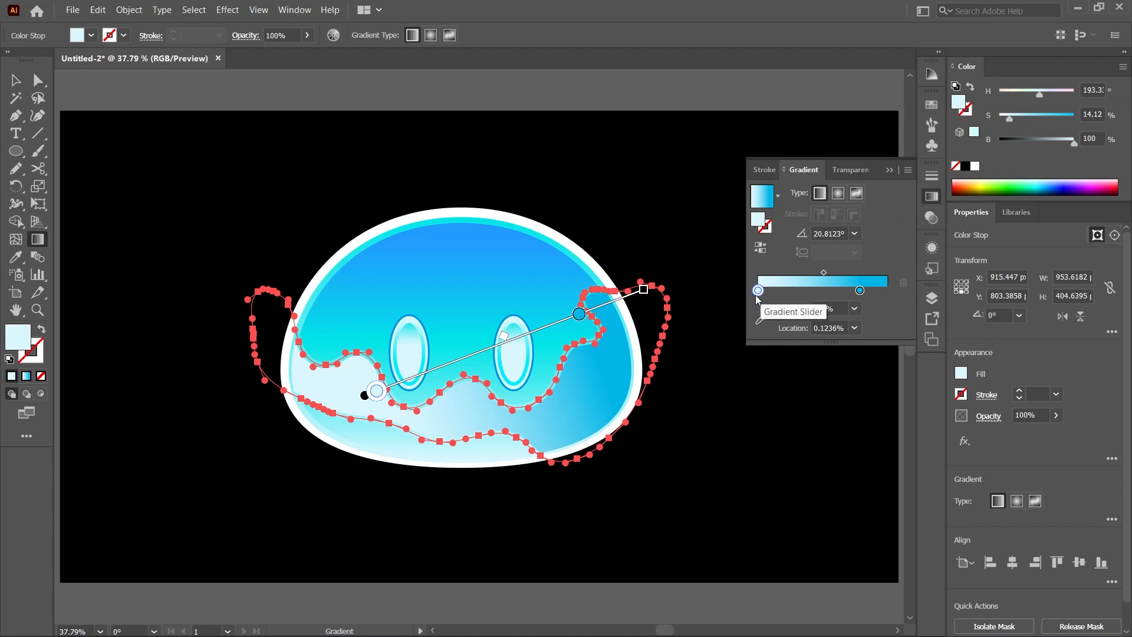
drag(759, 297, 758, 295)
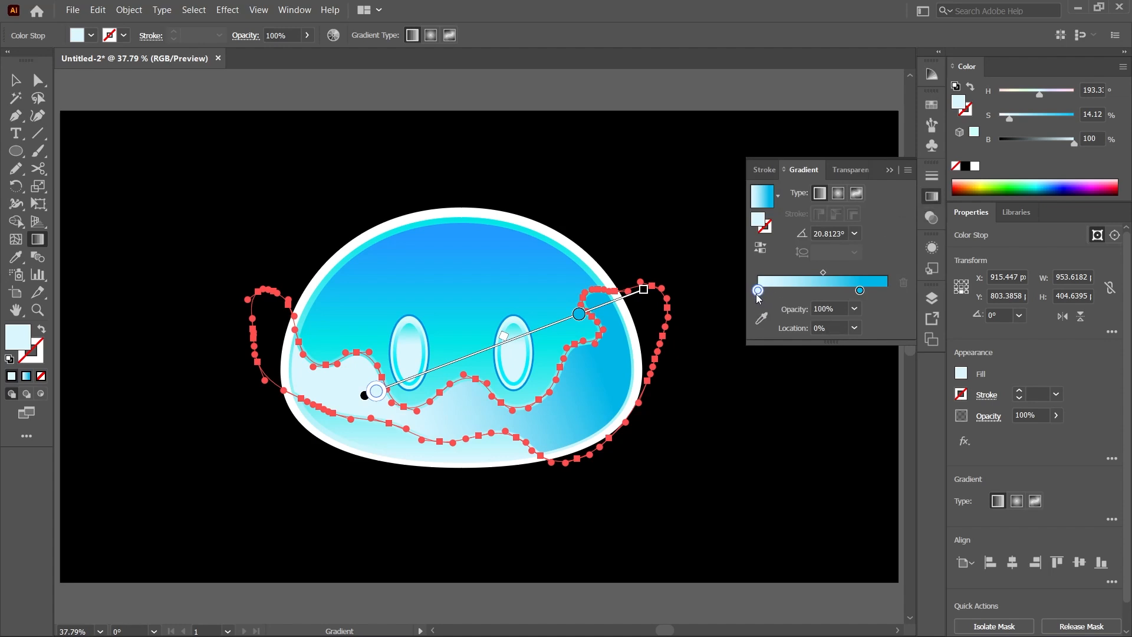
click(849, 310)
text(40)
key(Return)
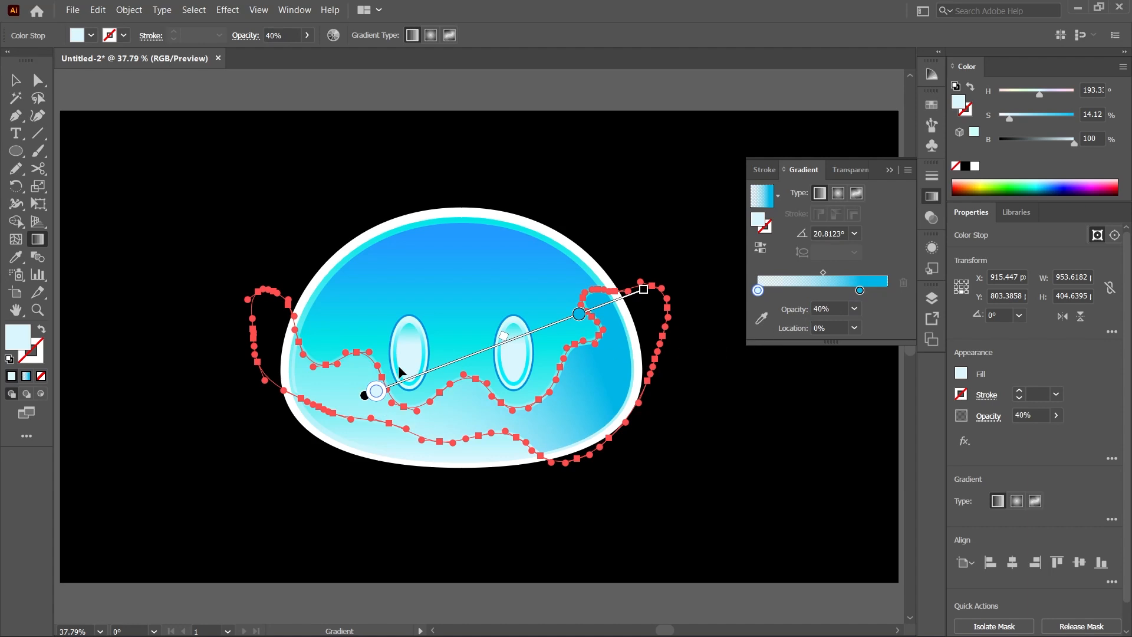
Move the gradient's midpoint closer to the pale stop and slide the whole gradient slightly toward the lower left.
mouse_move(505, 337)
mouse_down()
mouse_move(479, 349)
mouse_move(489, 342)
mouse_up()
click(579, 314)
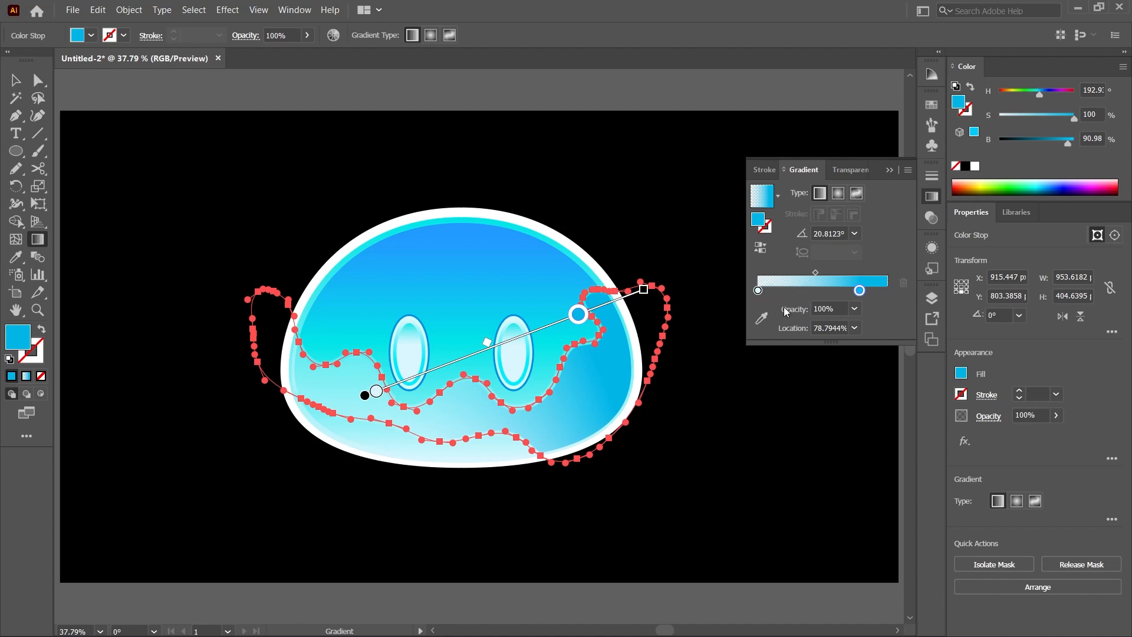
drag(445, 371, 436, 376)
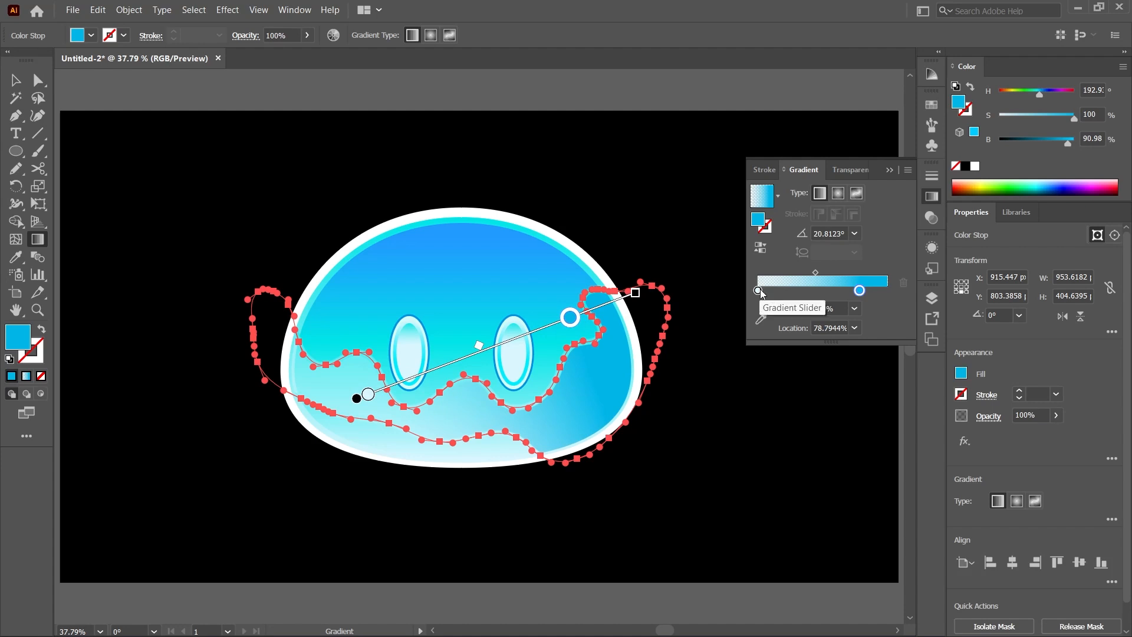
Add a copy of the pale stop at about 38% with 80% opacity, and move the blue stop to about 85%.
drag(766, 292, 807, 291)
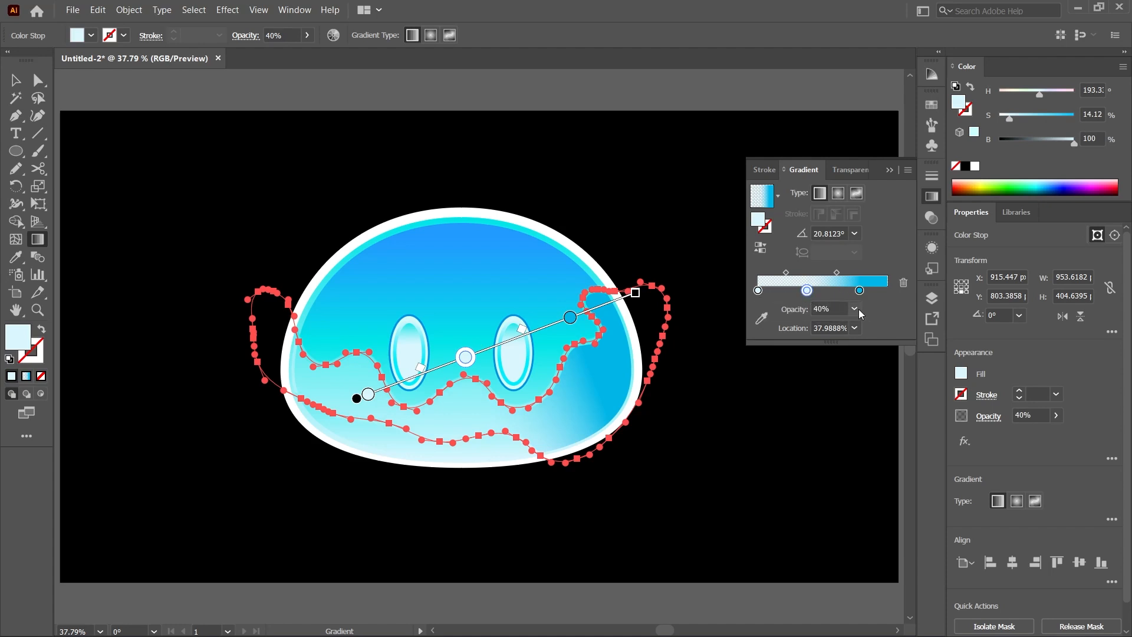
click(855, 308)
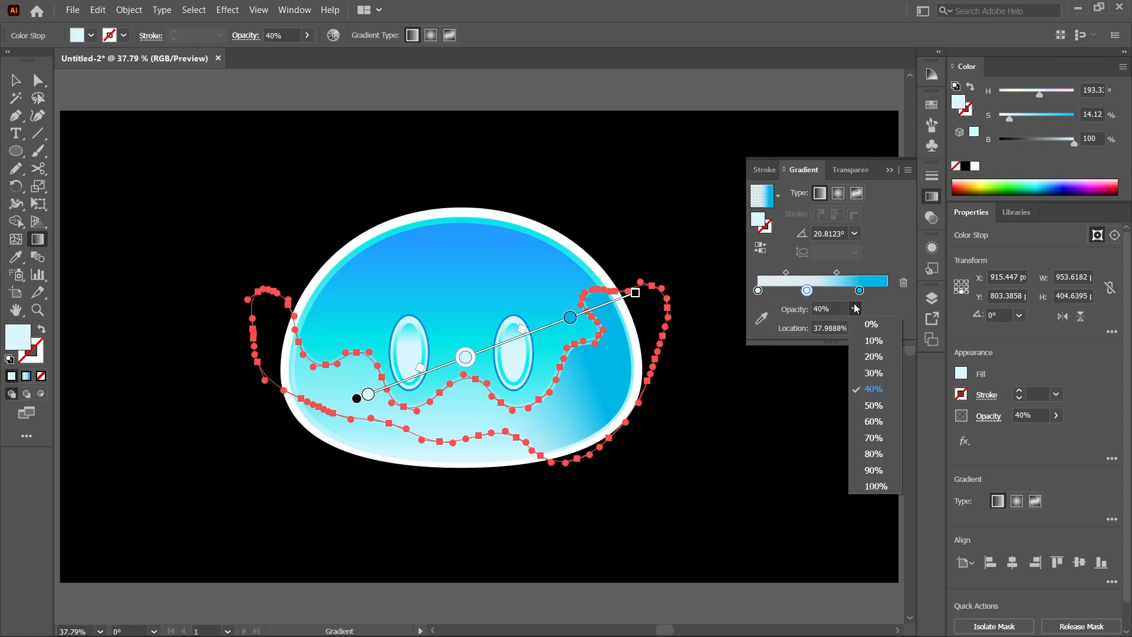
click(874, 456)
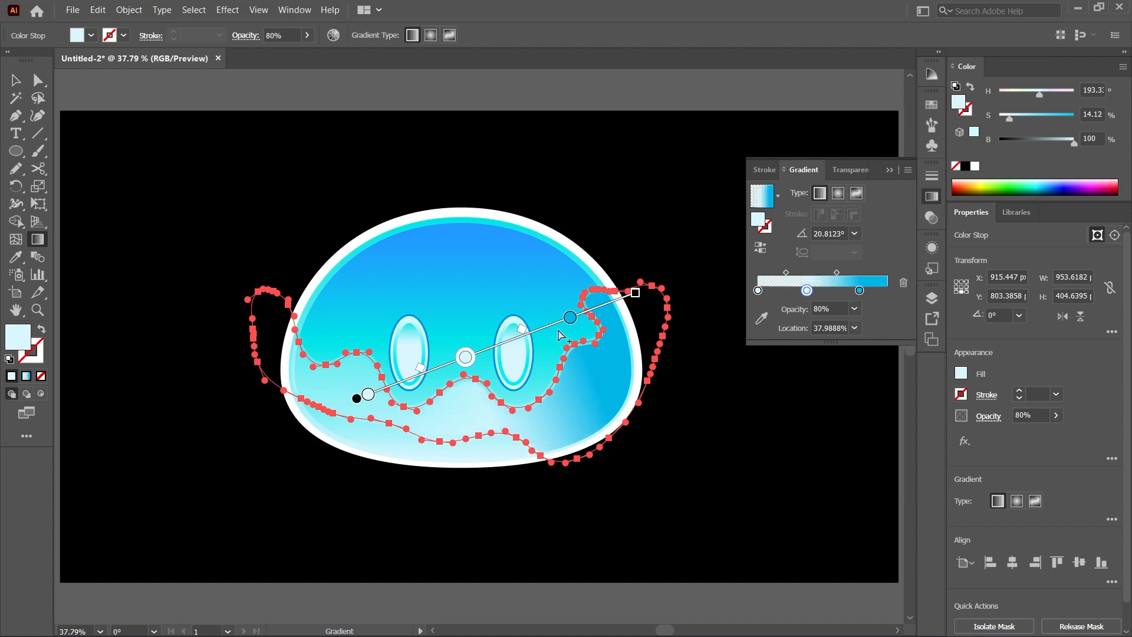
drag(573, 321, 585, 321)
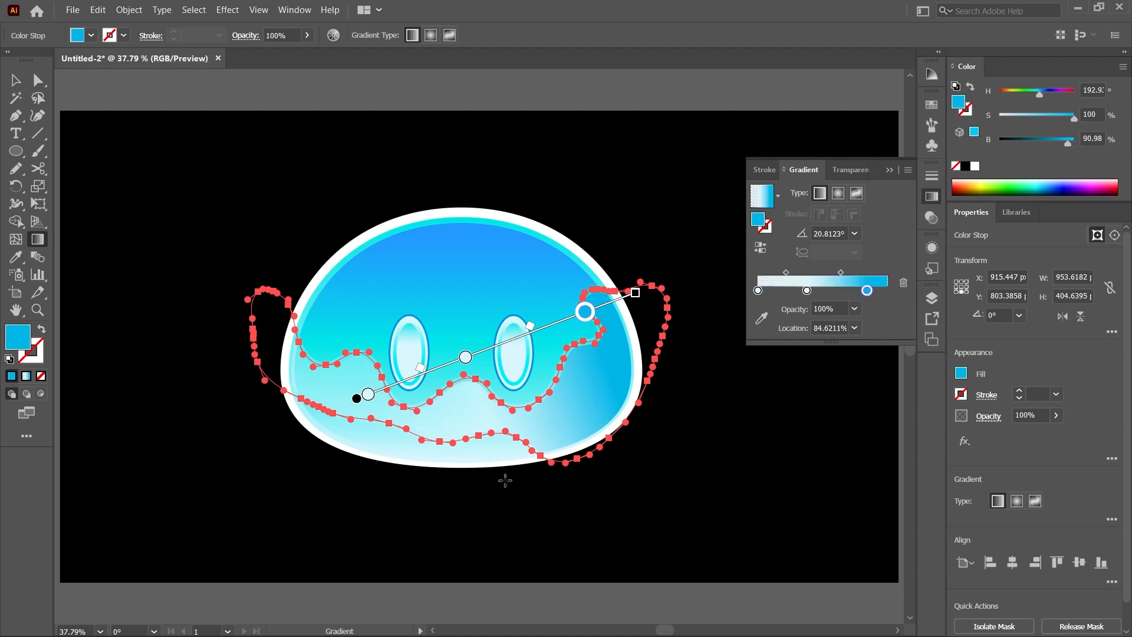
key(v)
click(529, 502)
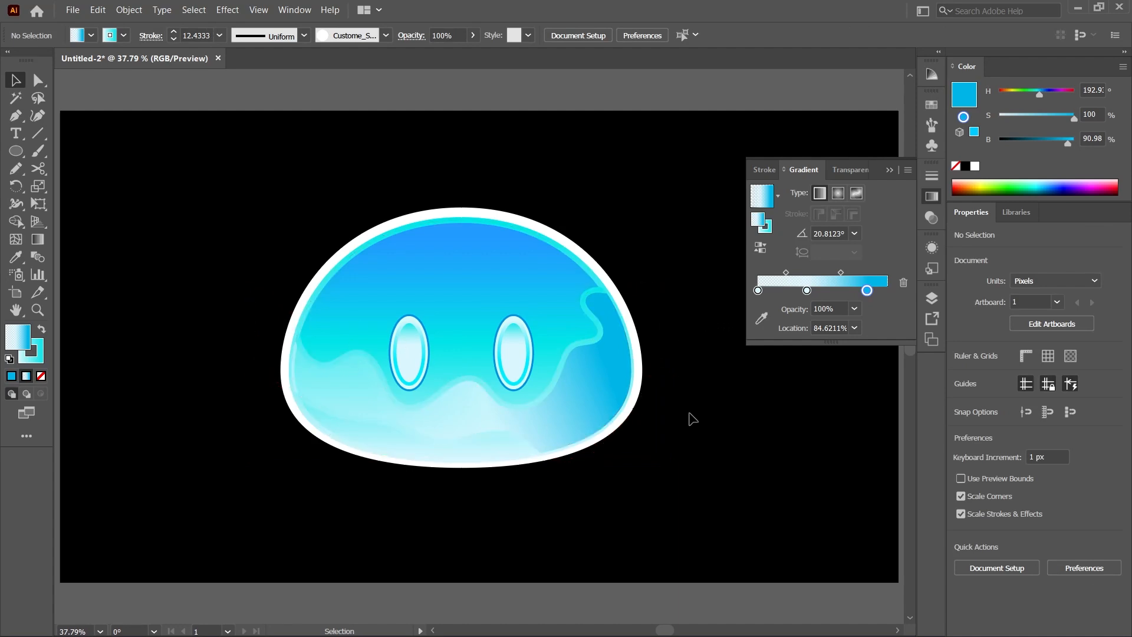
Set the angle of the wavy shape's stroke gradient to 0°.
click(601, 392)
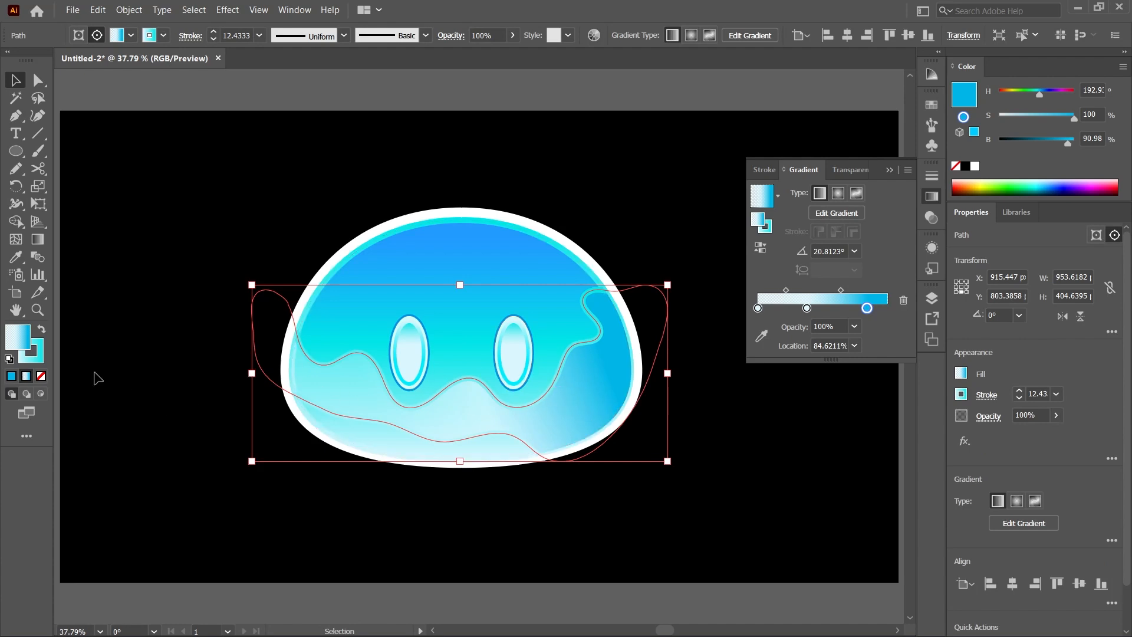
click(31, 353)
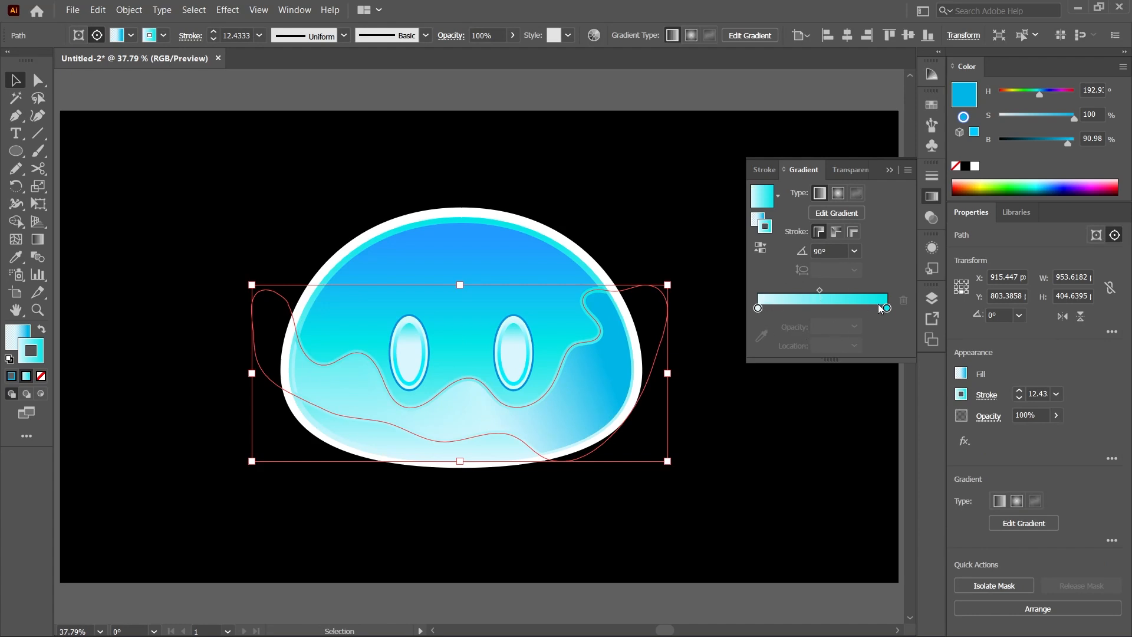
click(854, 252)
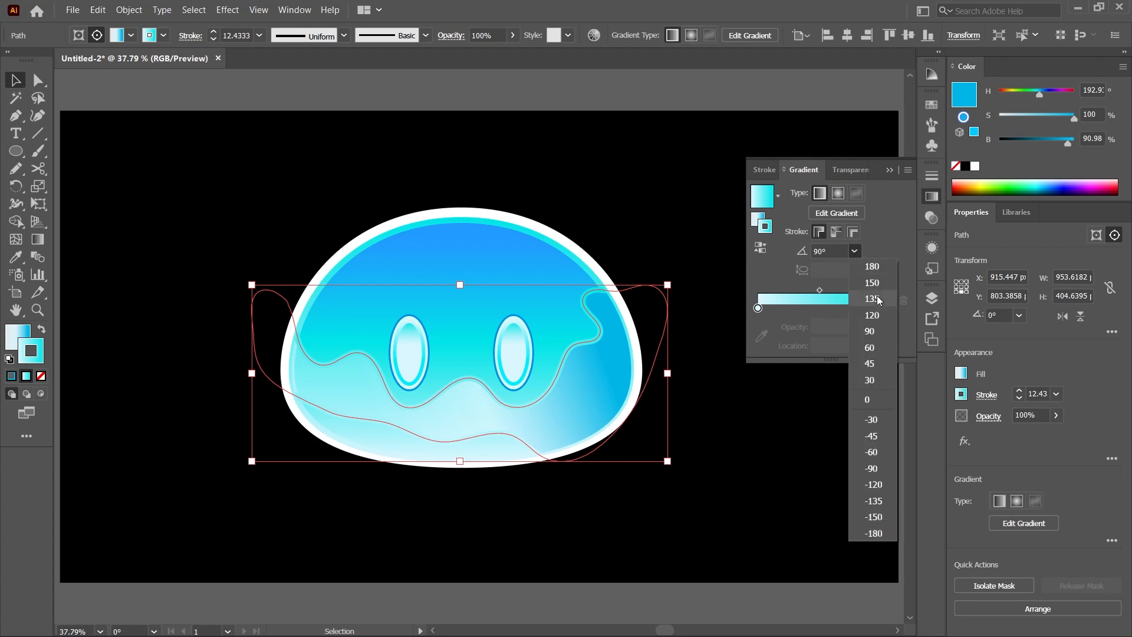
click(875, 401)
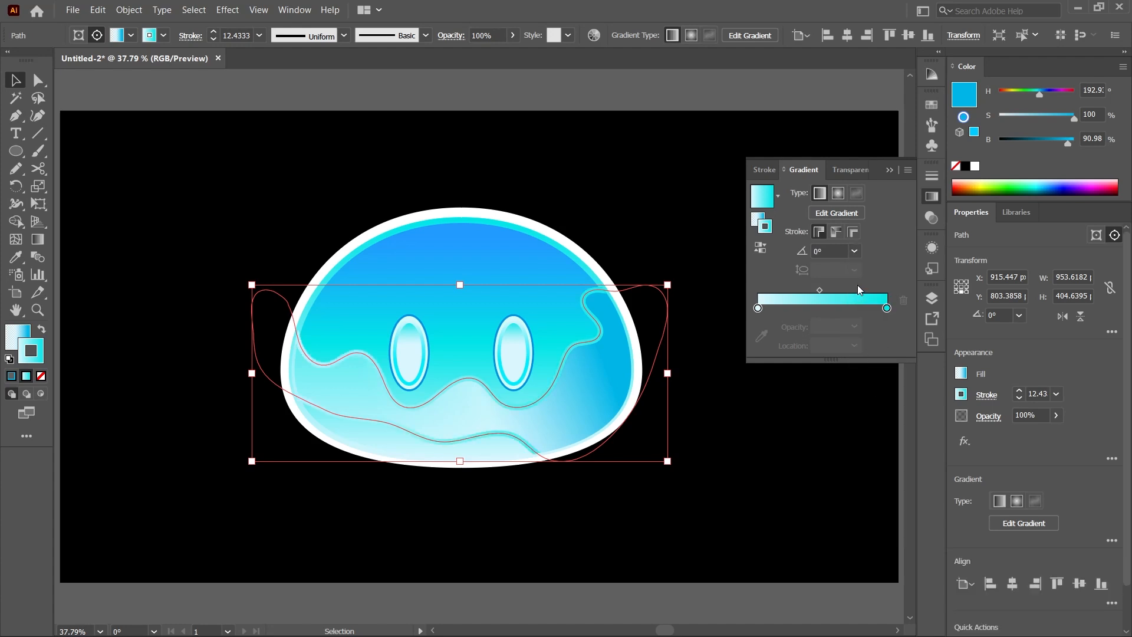
Move the pale stop of the wavy shape's stroke gradient to about 29% and set its opacity to 60%.
drag(759, 308, 798, 309)
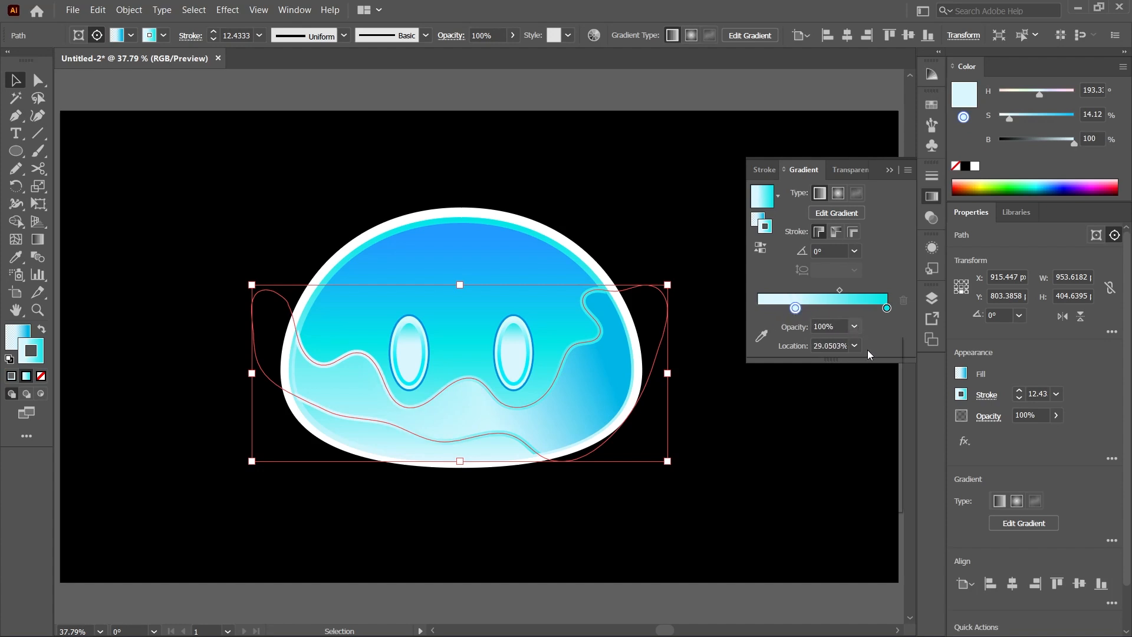
click(855, 327)
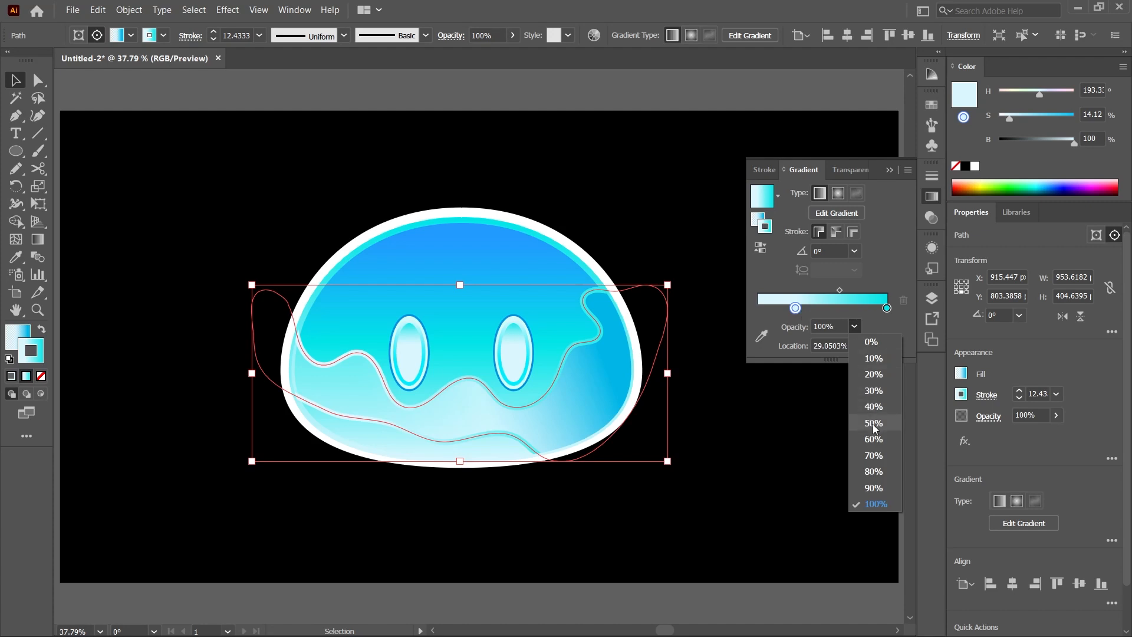
click(877, 444)
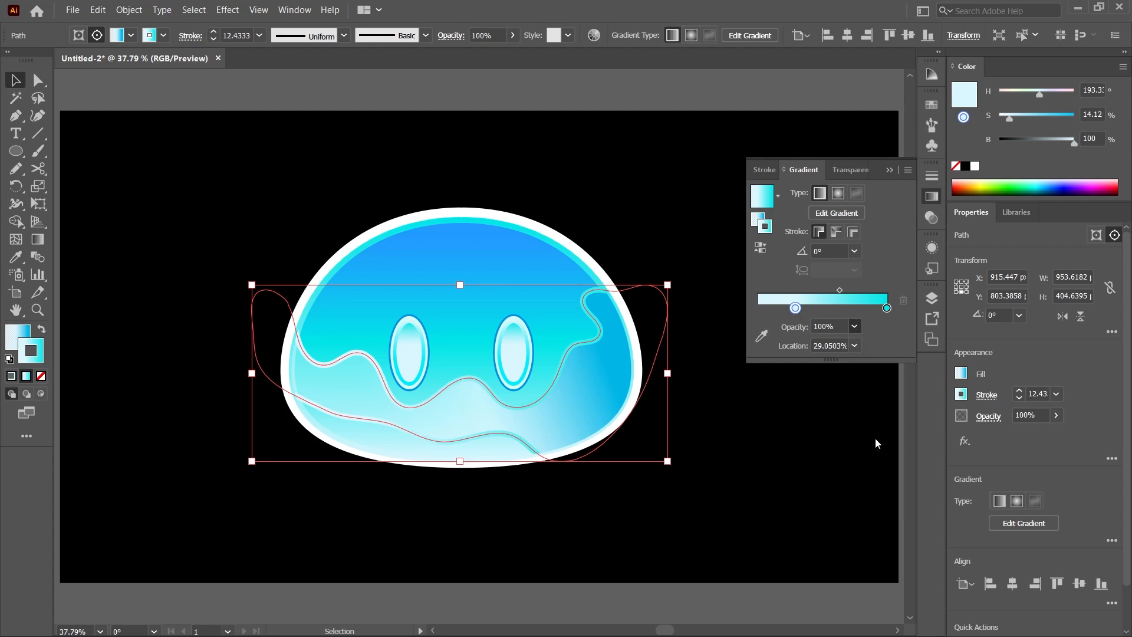
click(785, 413)
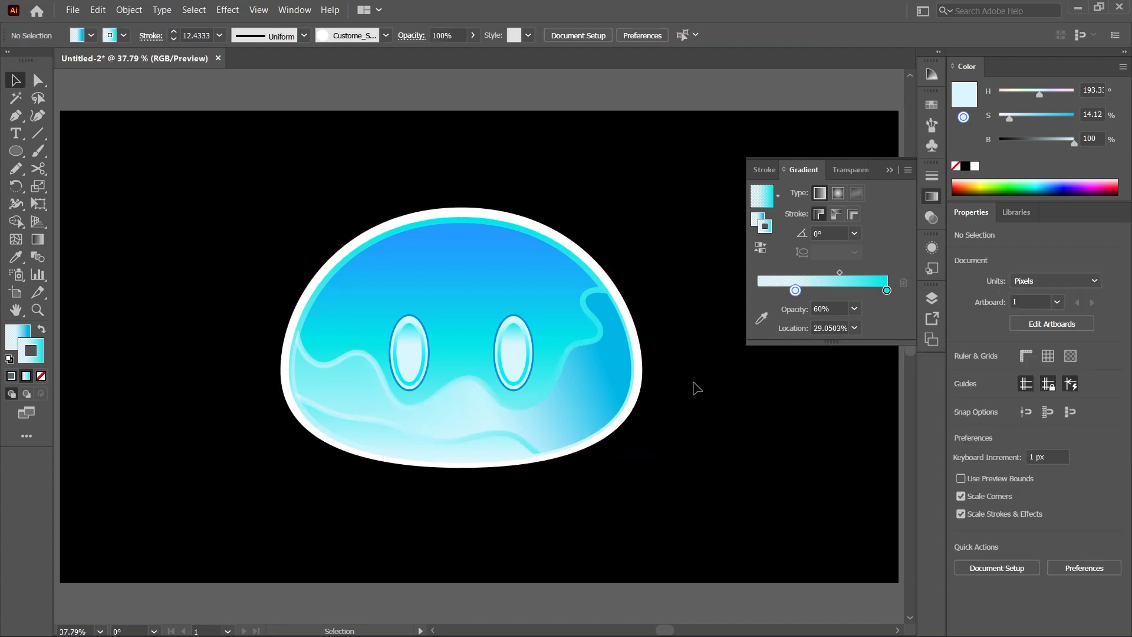
click(890, 170)
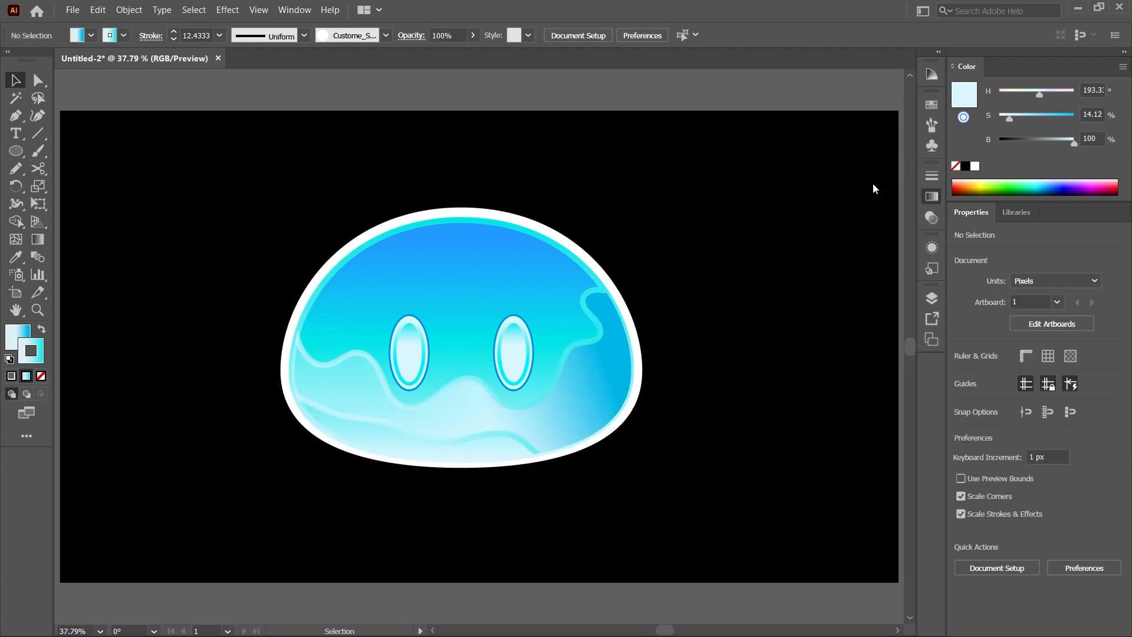
click(589, 395)
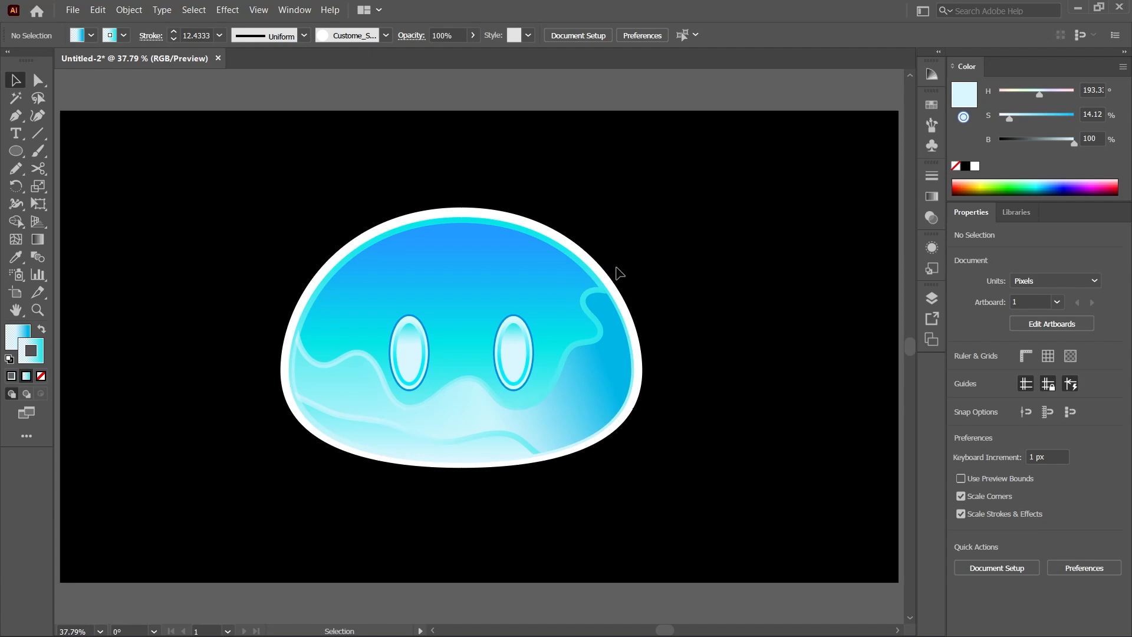
Draw a small open, curved horn with the Pen tool across the dome's upper right edge.
key(p)
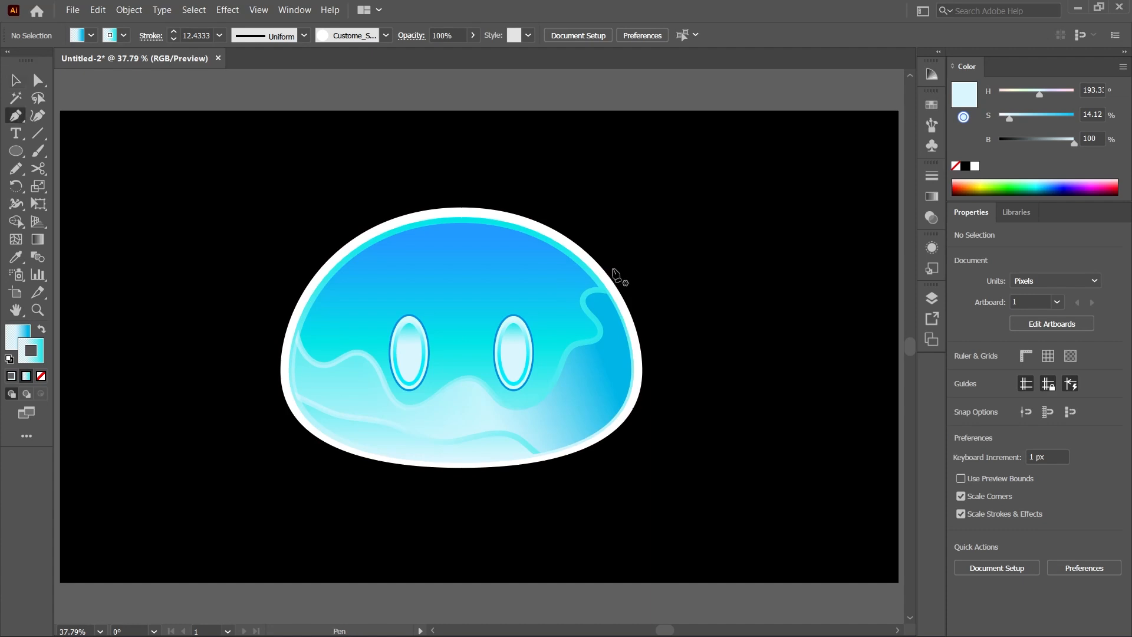
click(514, 253)
drag(554, 202, 558, 177)
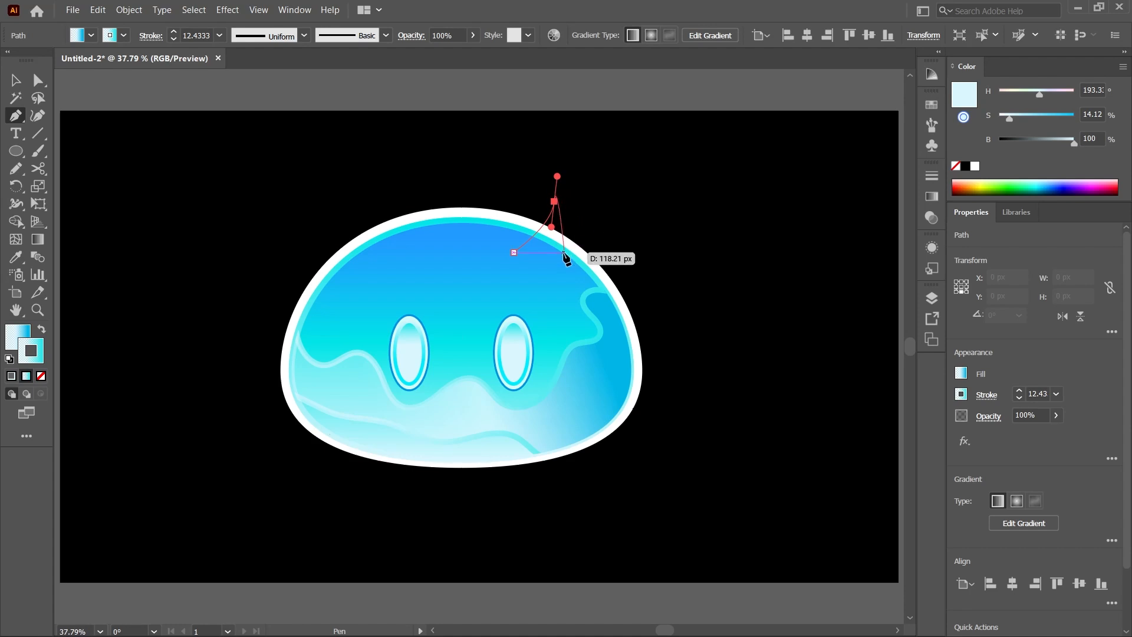
drag(575, 242, 566, 274)
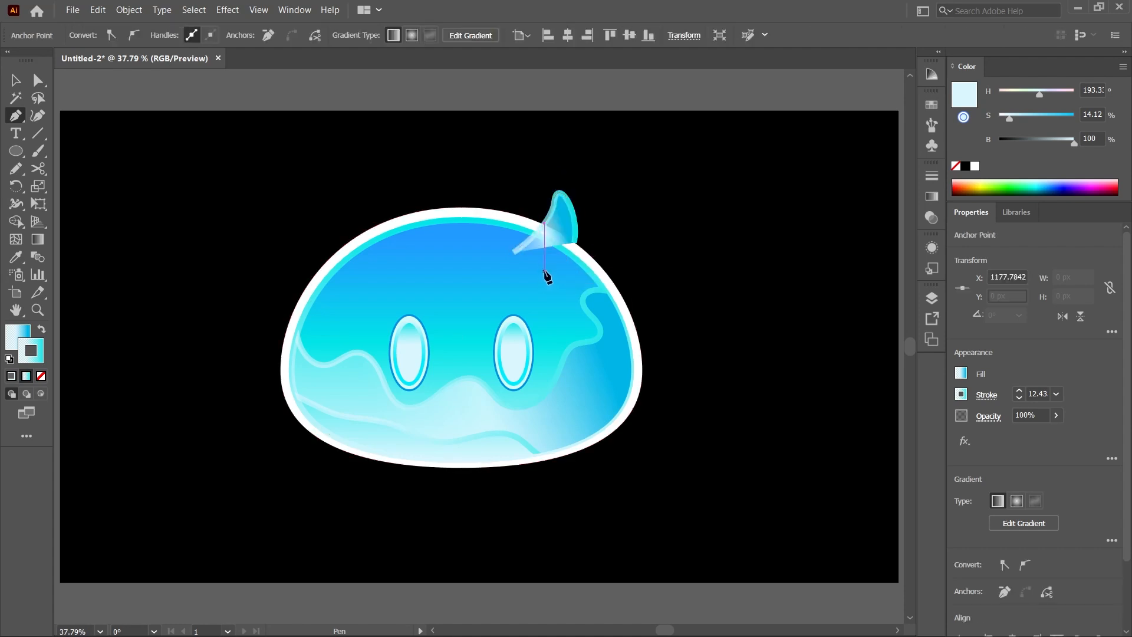
Refine the horn's anchor points to a size of about 127 by 161 px and shift the horn slightly up and left.
key(a)
drag(573, 267, 560, 187)
key(ctrl+z)
click(574, 243)
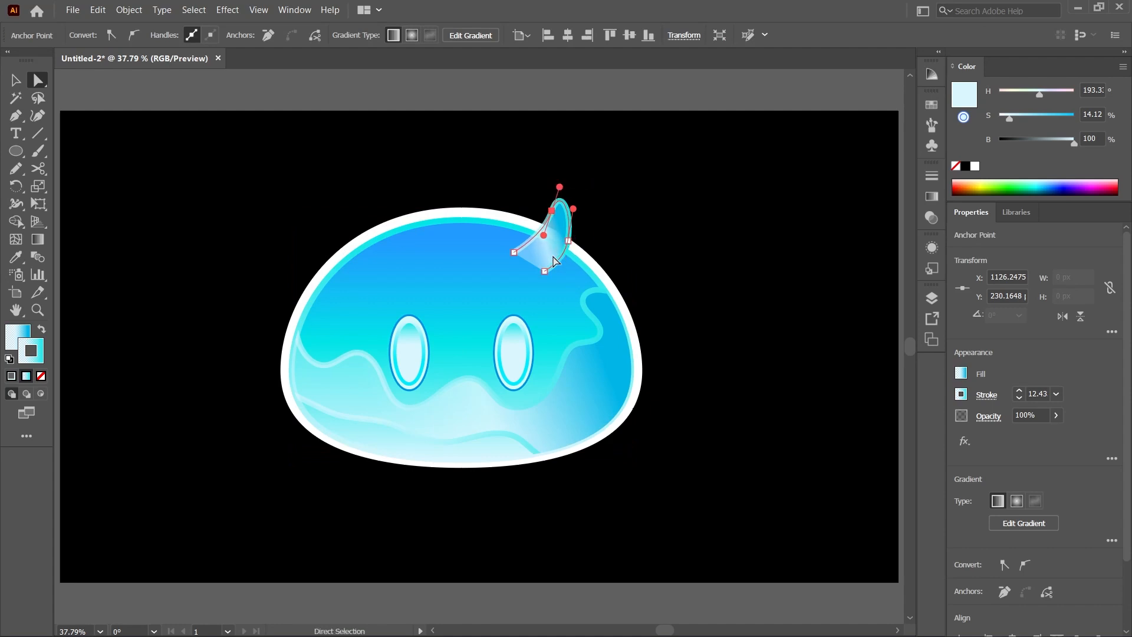
key(v)
click(620, 222)
drag(548, 255, 539, 243)
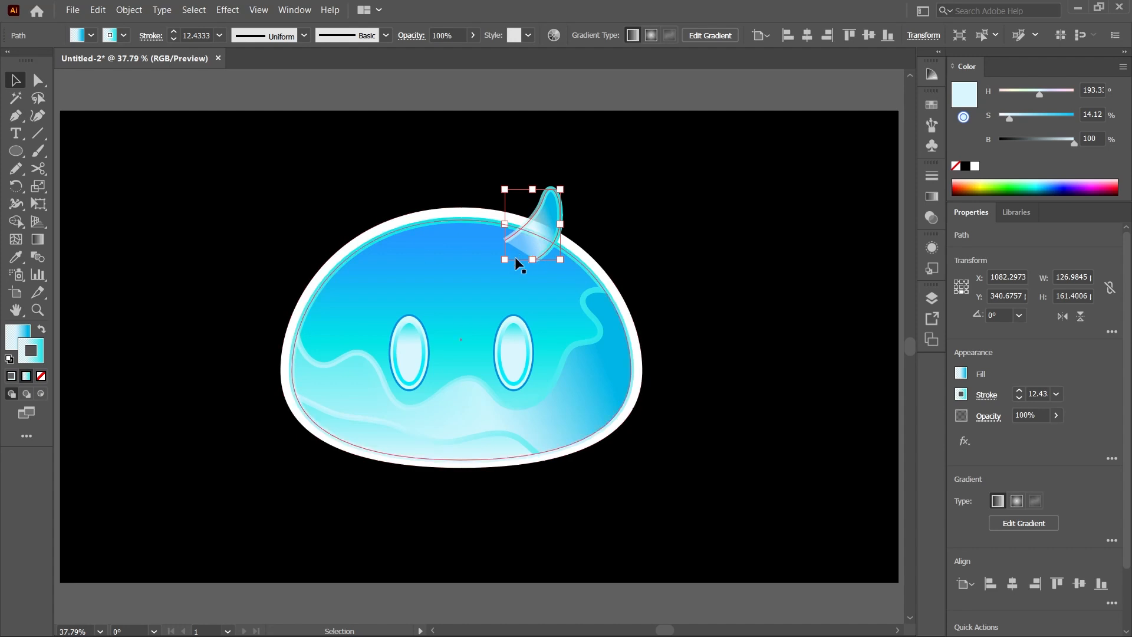
Reorient the horn's fill gradient diagonally along its length, pale at the base and blue toward the tip.
click(17, 337)
key(g)
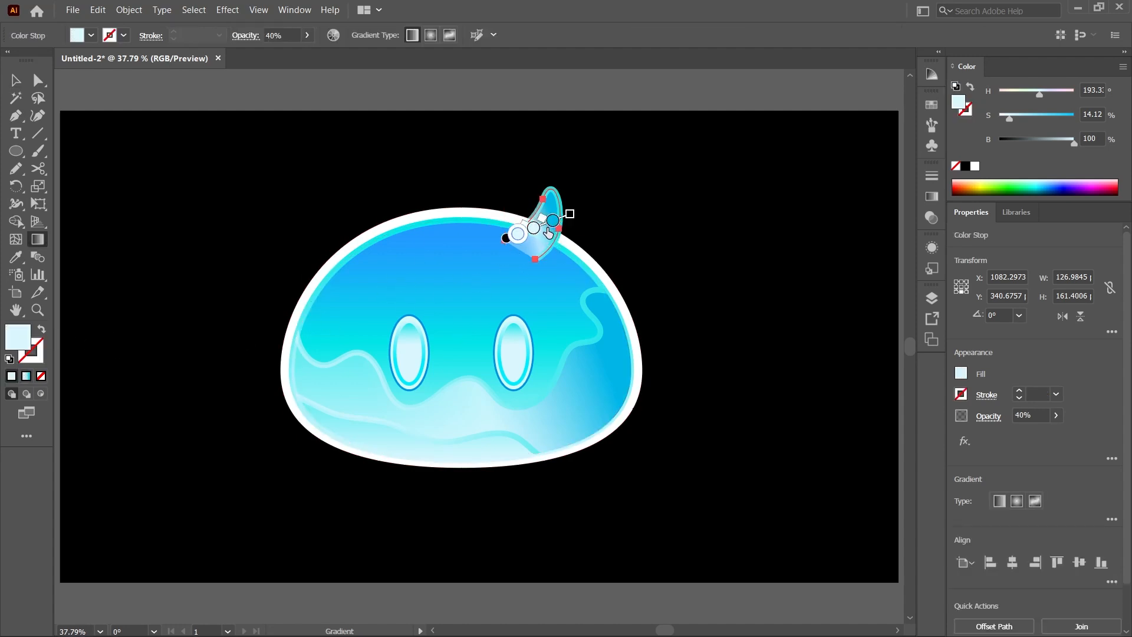
drag(580, 201, 545, 177)
drag(519, 238, 531, 245)
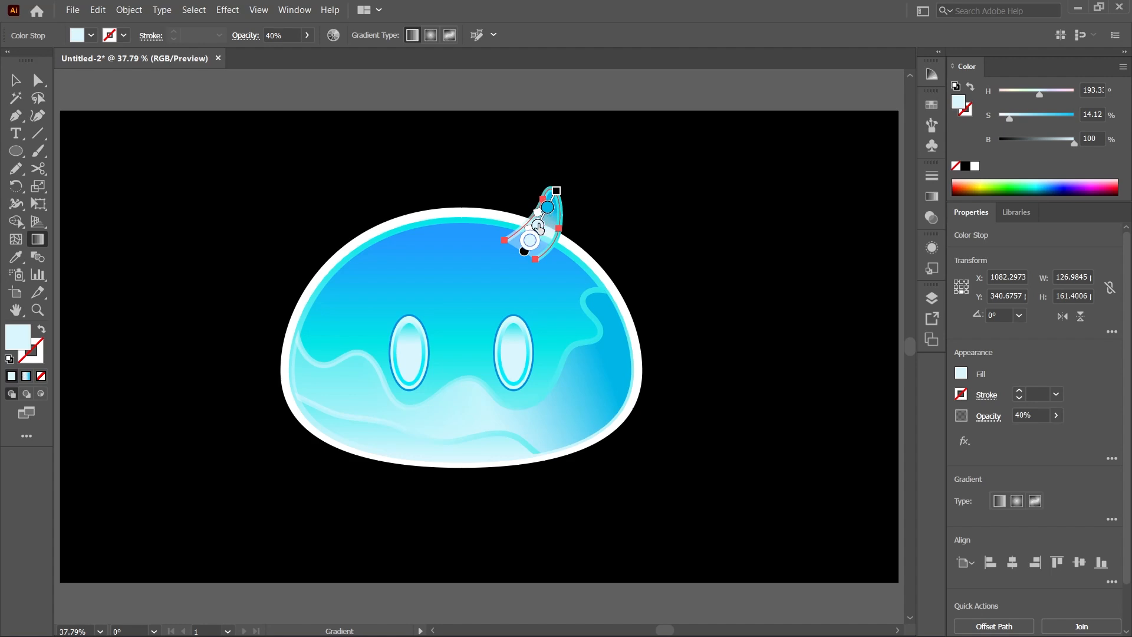
Remove the middle pale stop from the horn's fill gradient and move the blue stop closer to the base.
drag(538, 227, 541, 224)
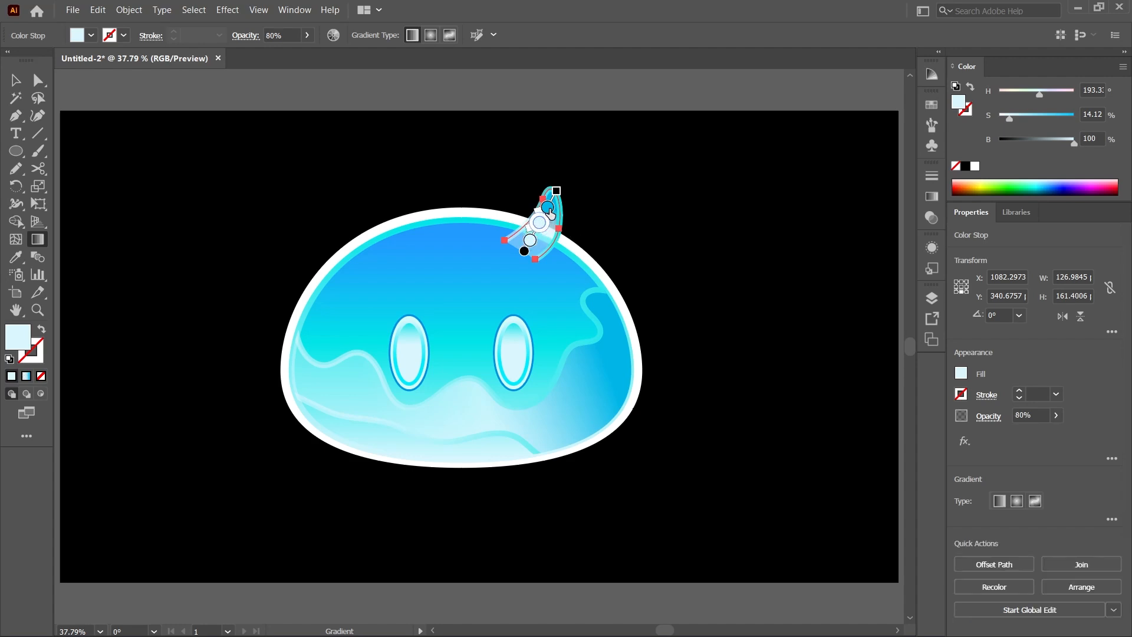
drag(540, 224, 580, 236)
click(537, 231)
click(543, 216)
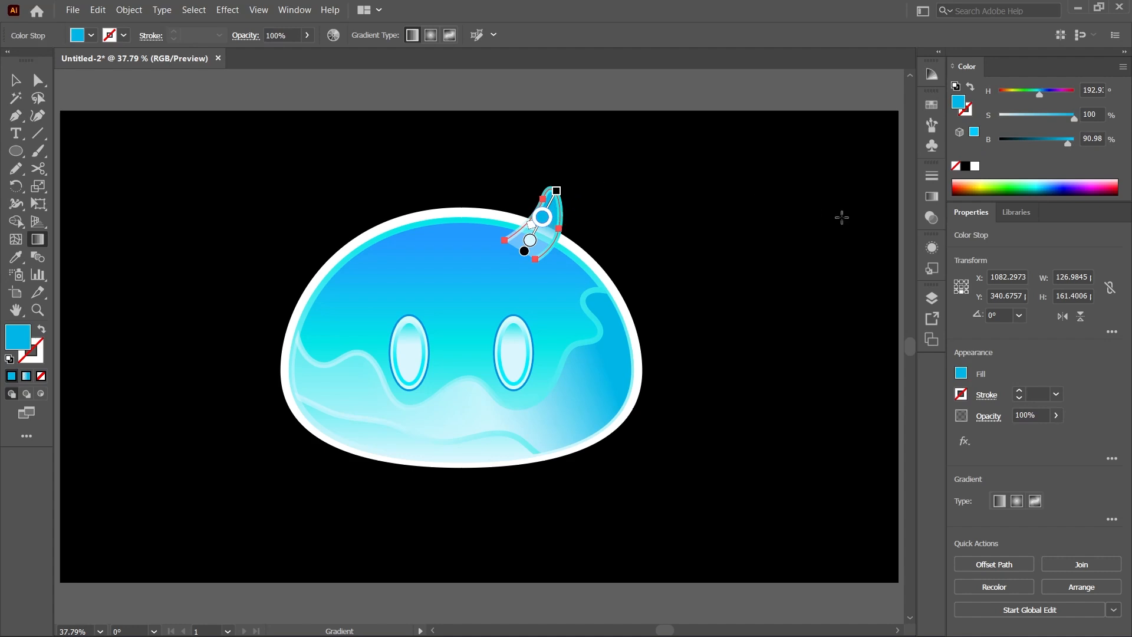
Set the pale stop of the horn's fill gradient to 0% opacity and adjust the gradient's midpoint.
click(932, 197)
click(758, 290)
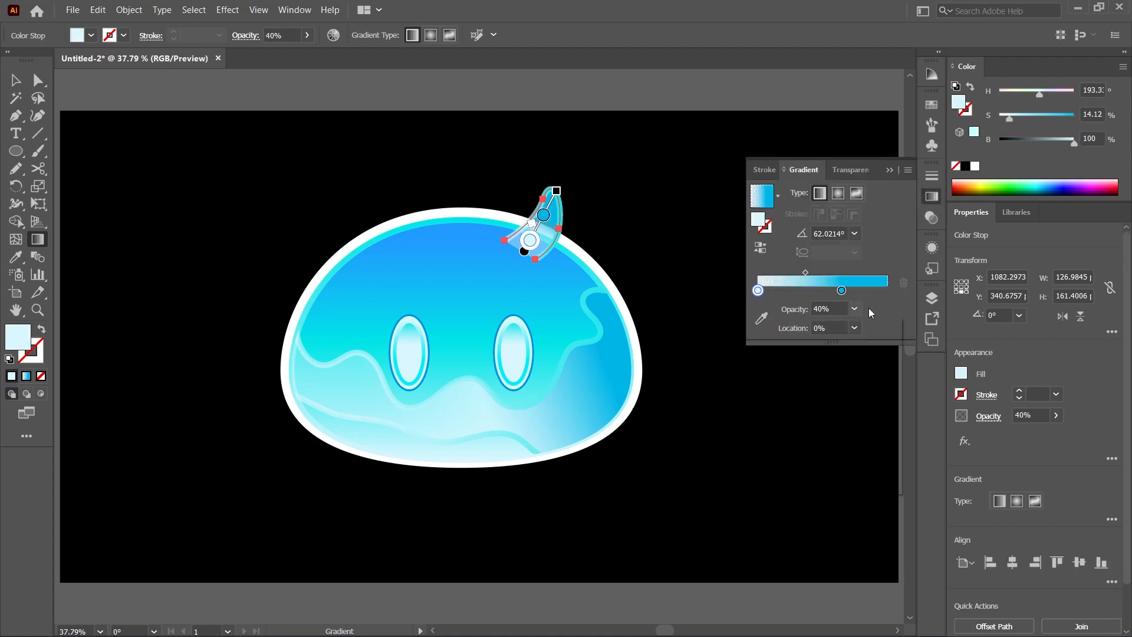
click(854, 309)
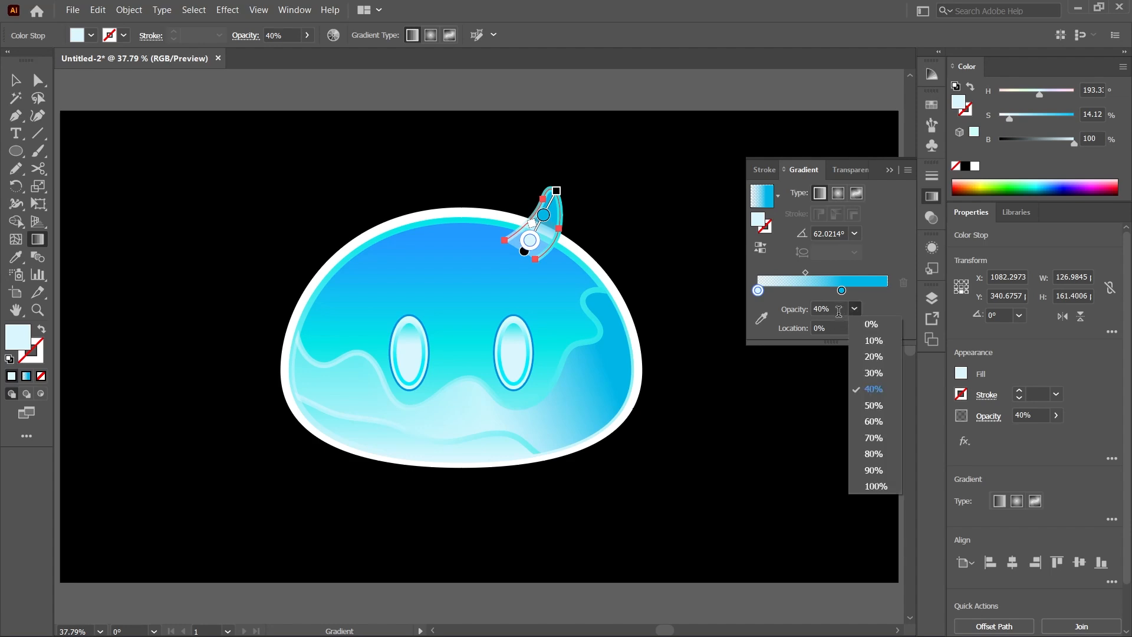
click(869, 322)
mouse_move(803, 271)
mouse_down()
mouse_move(791, 275)
mouse_move(815, 290)
mouse_up()
Place the horn slightly lower on the dome and give its stroke the width profile tapered at both ends.
key(v)
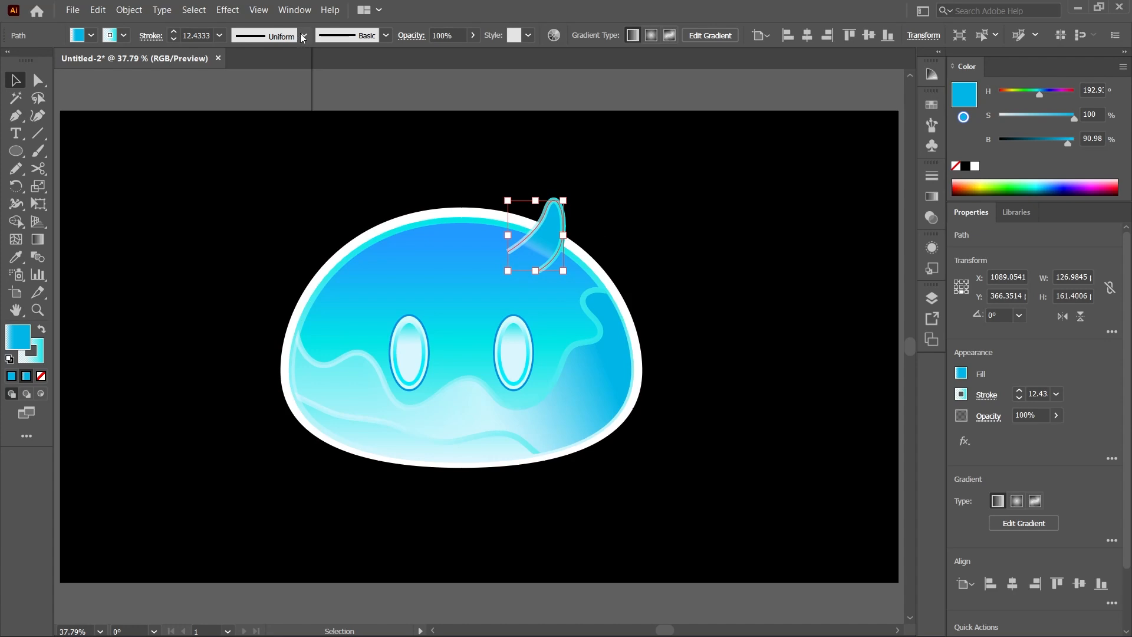
click(303, 36)
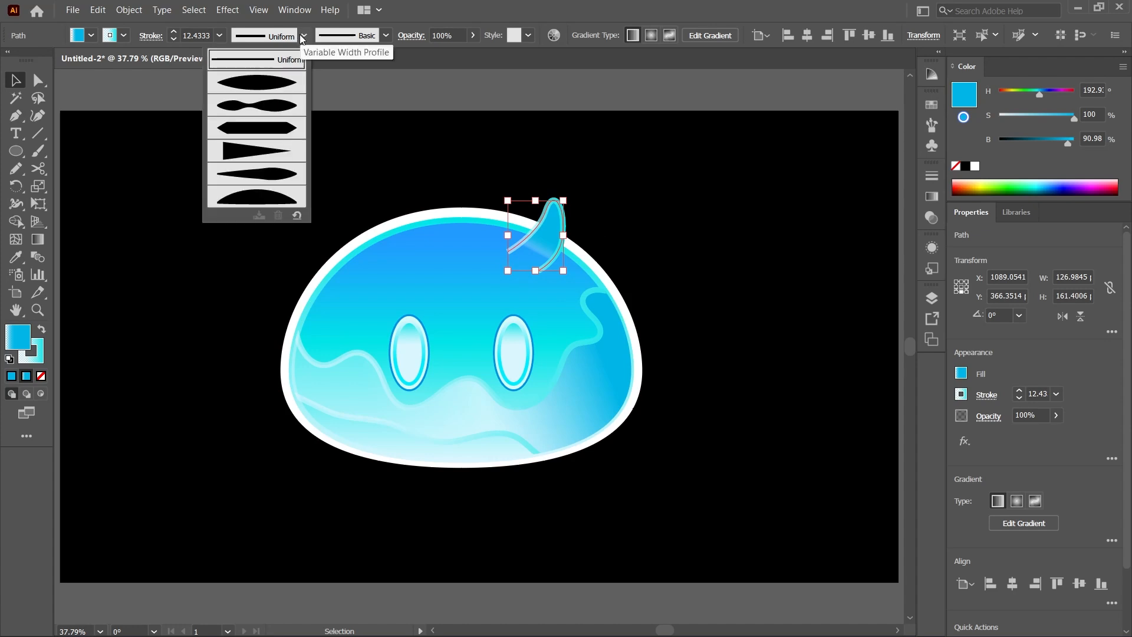
click(288, 83)
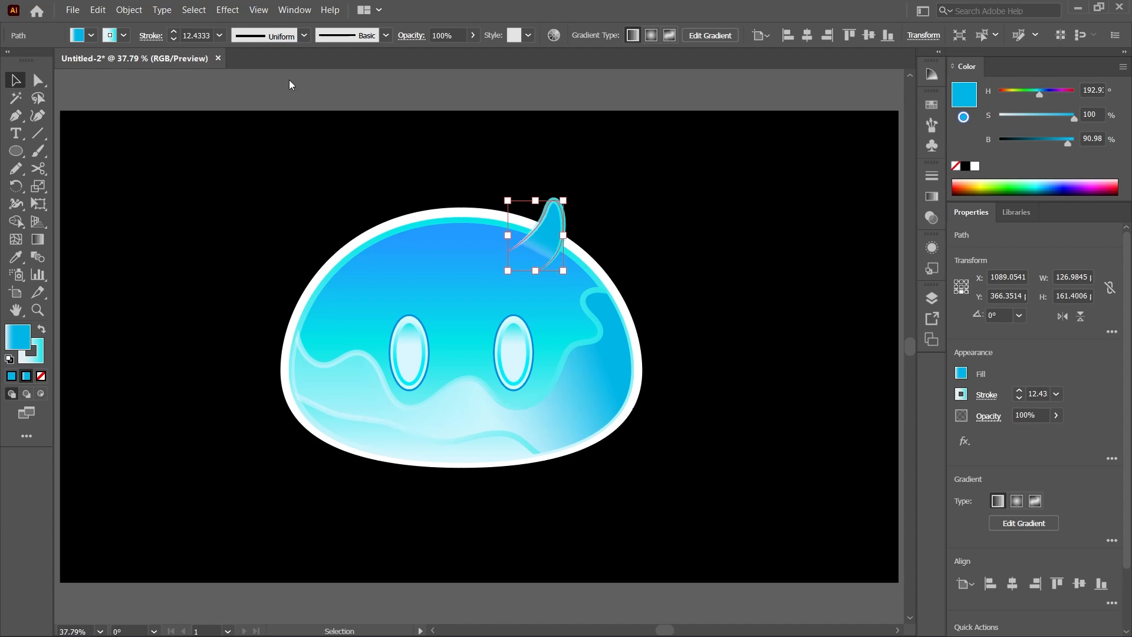
click(427, 177)
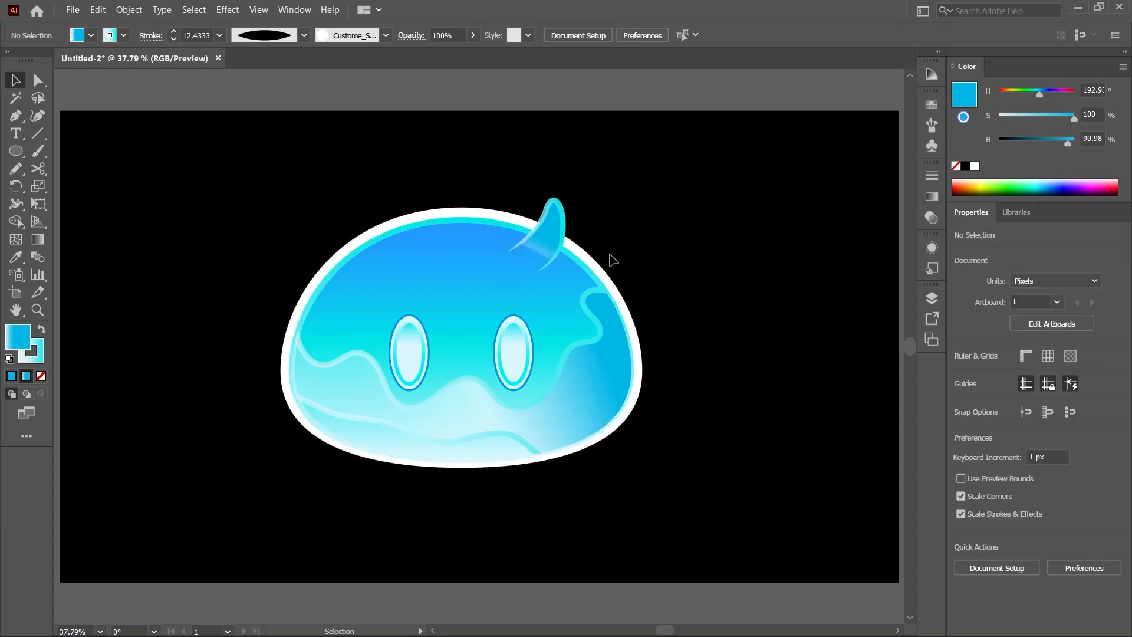
Place a horizontally flipped copy of the horn on the dome's upper left edge and group both horns.
drag(548, 236, 403, 243)
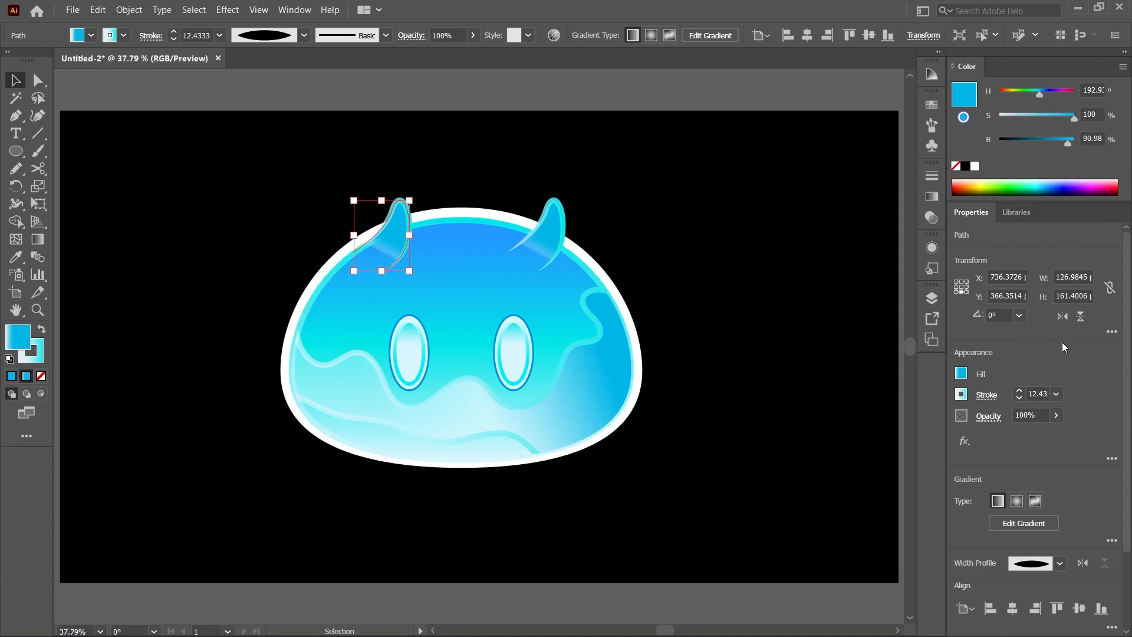
click(1062, 318)
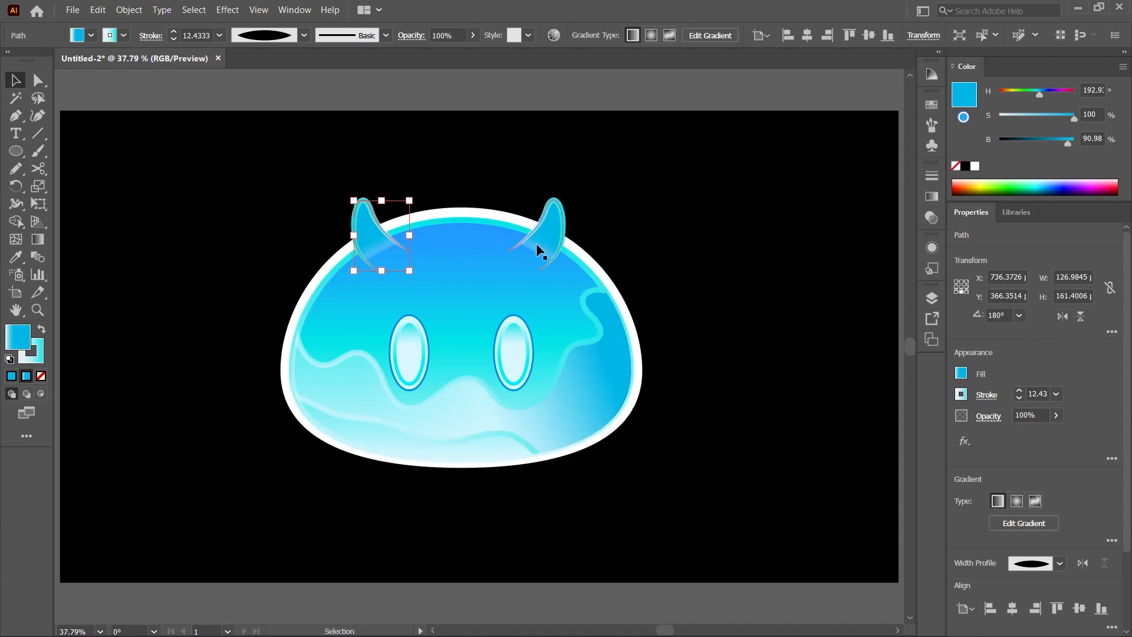
shift+click(548, 232)
key(ctrl+g)
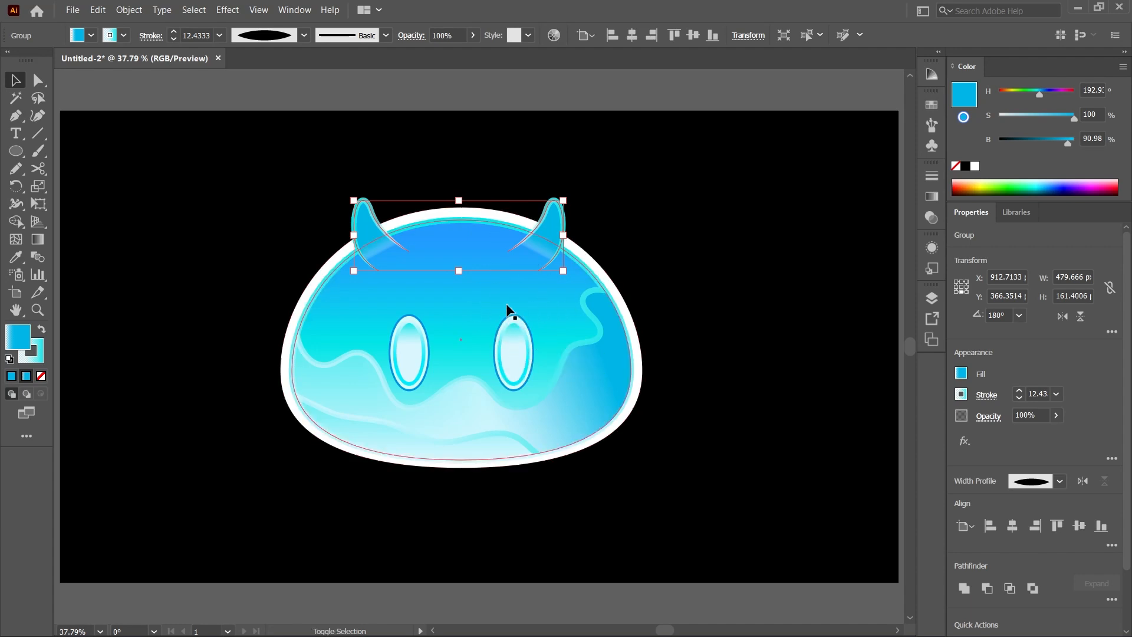
Center the horn group horizontally on the dome body.
shift+click(558, 315)
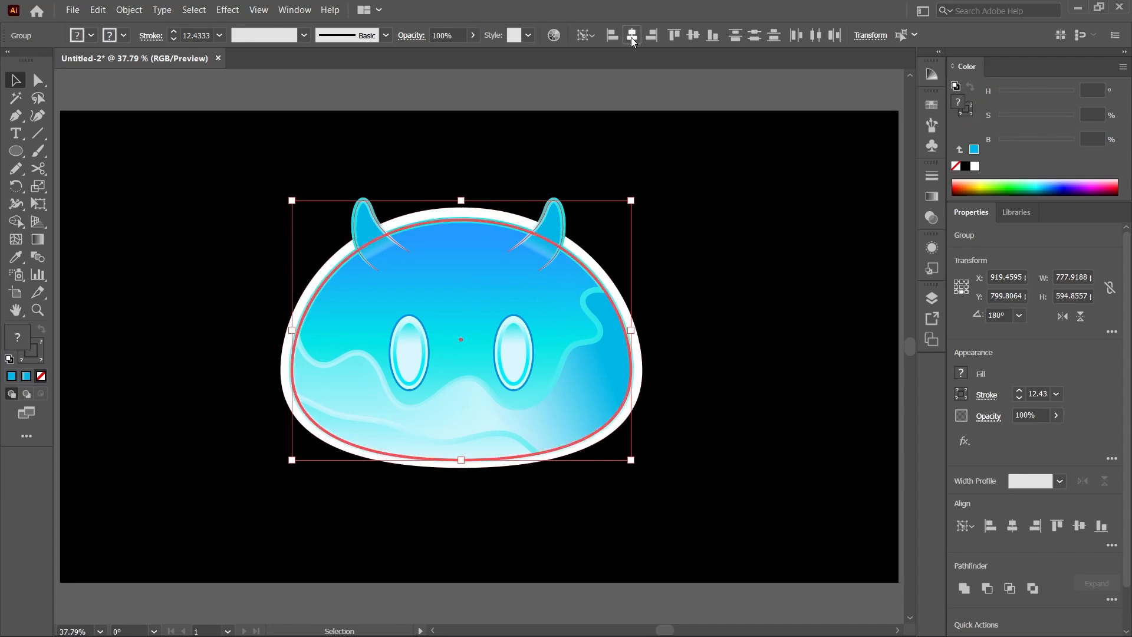
click(632, 36)
click(708, 310)
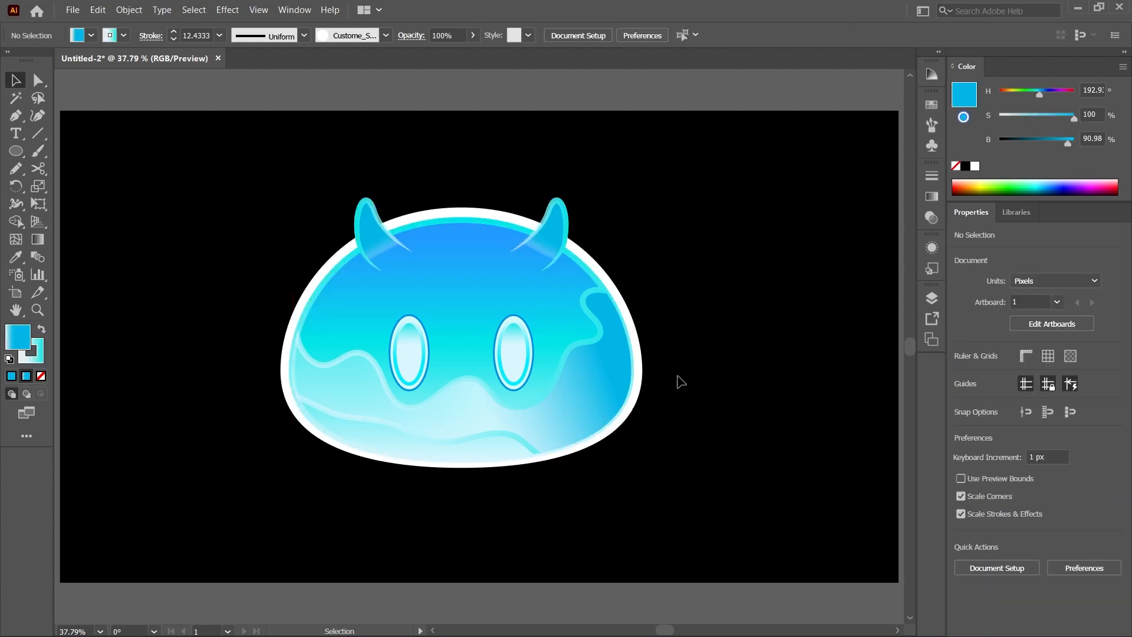
Paint a wide U-shaped stroke across the dome with the custom scatter brush and set its weight to 0.25 pt.
key(b)
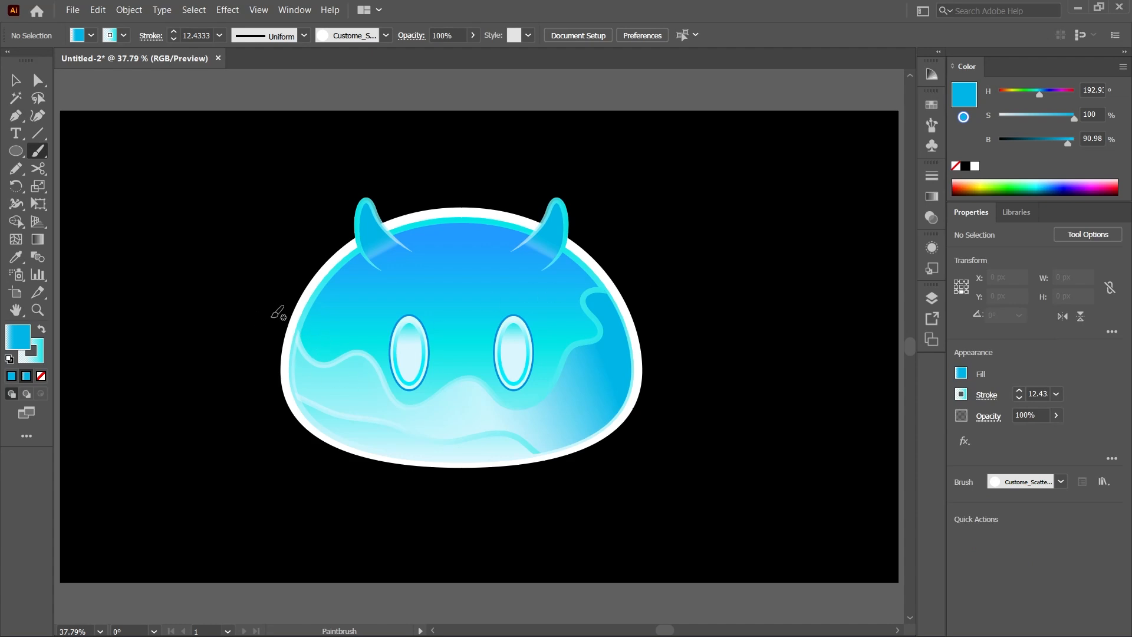
mouse_move(273, 304)
mouse_down()
mouse_move(324, 376)
mouse_move(384, 417)
mouse_move(521, 436)
mouse_move(594, 398)
mouse_move(652, 291)
mouse_up()
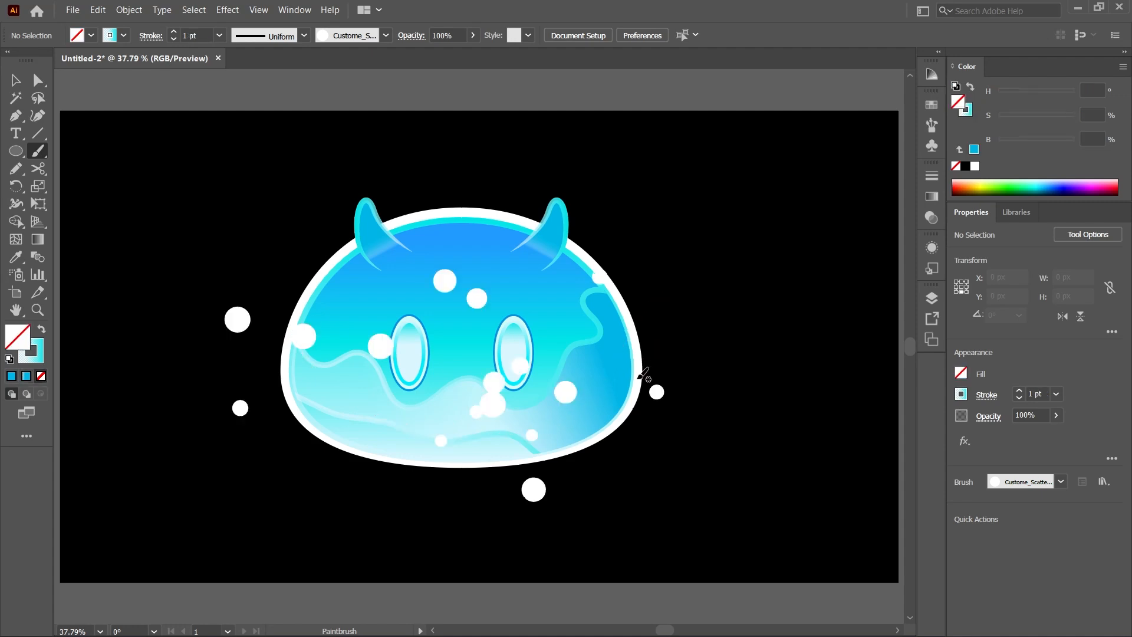
key(v)
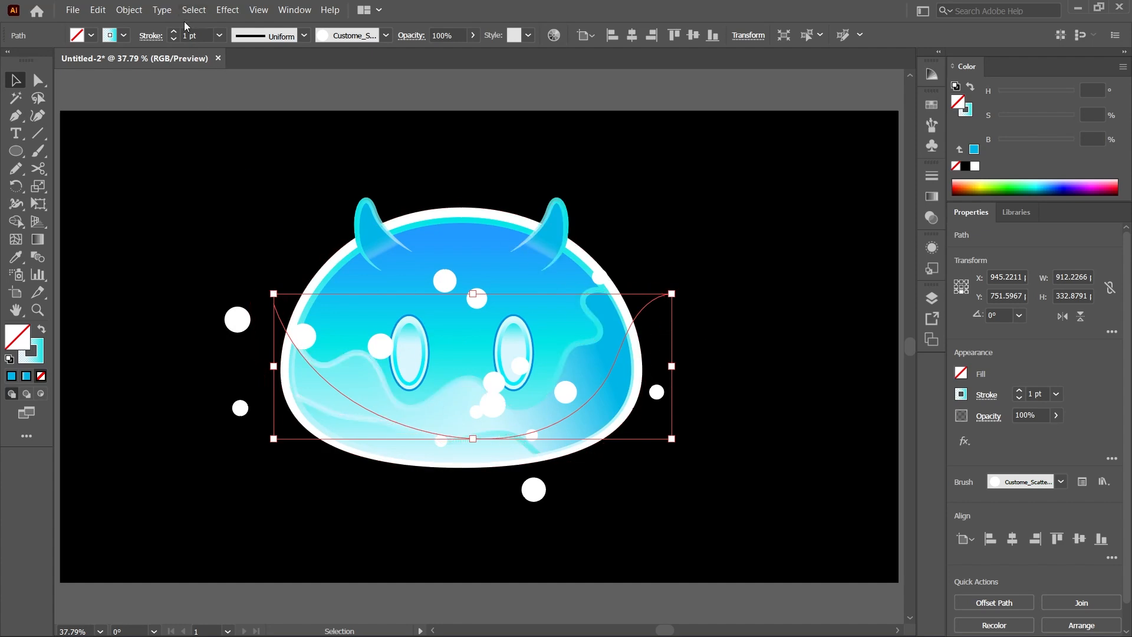
click(174, 39)
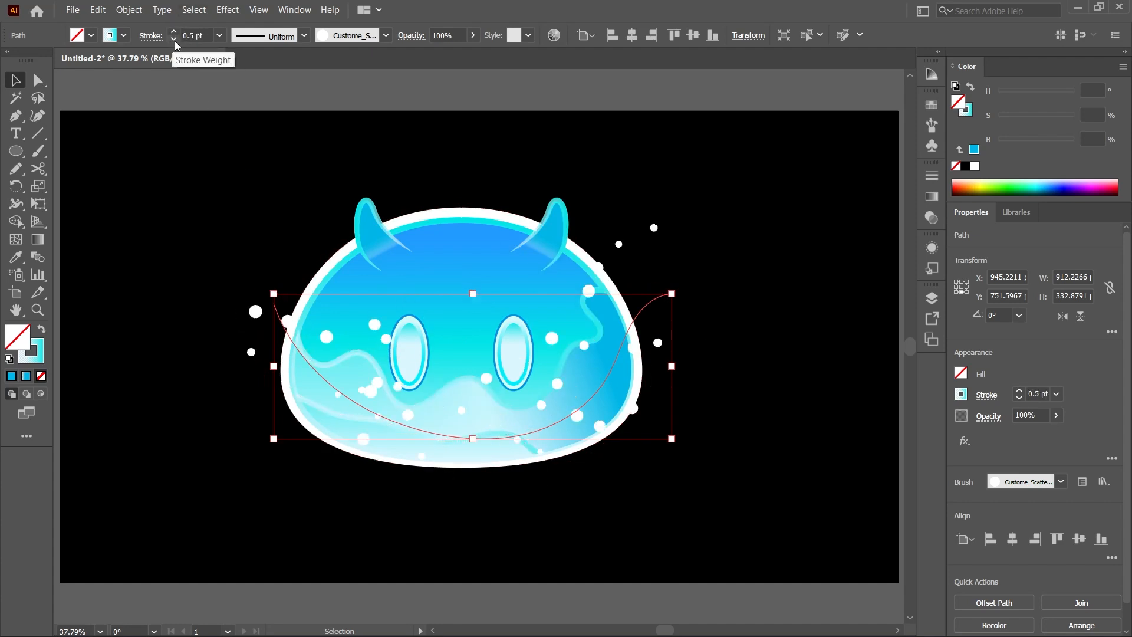
click(175, 40)
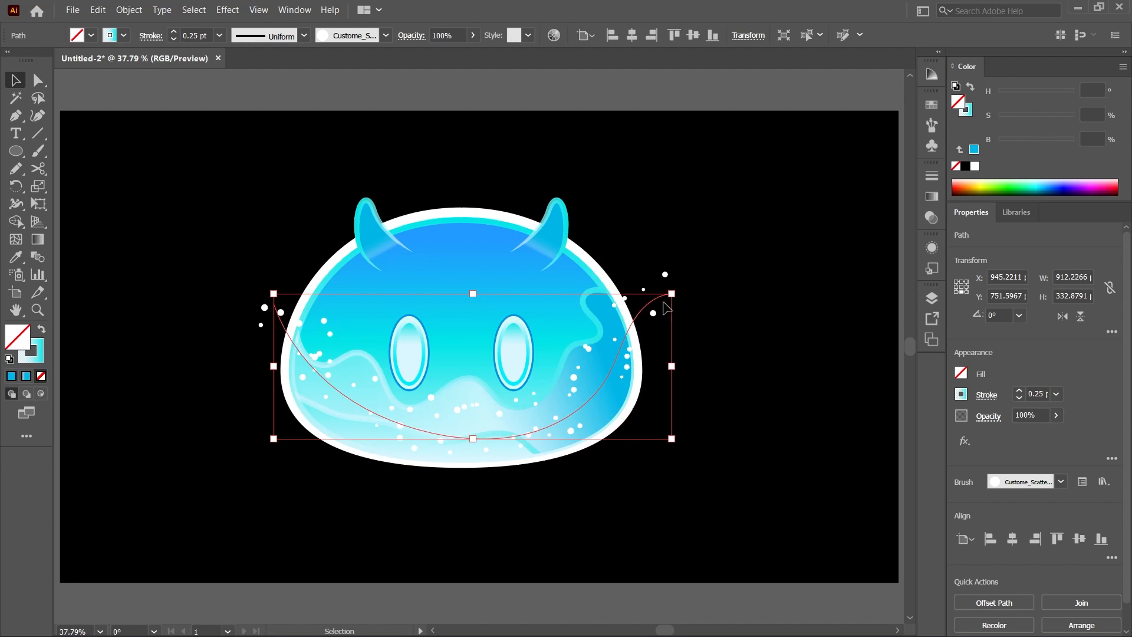
click(761, 270)
Paint more 0.25 pt scatter brush strokes near both sides, between and below the eyes, and along the dome's top.
key(b)
drag(584, 255, 587, 250)
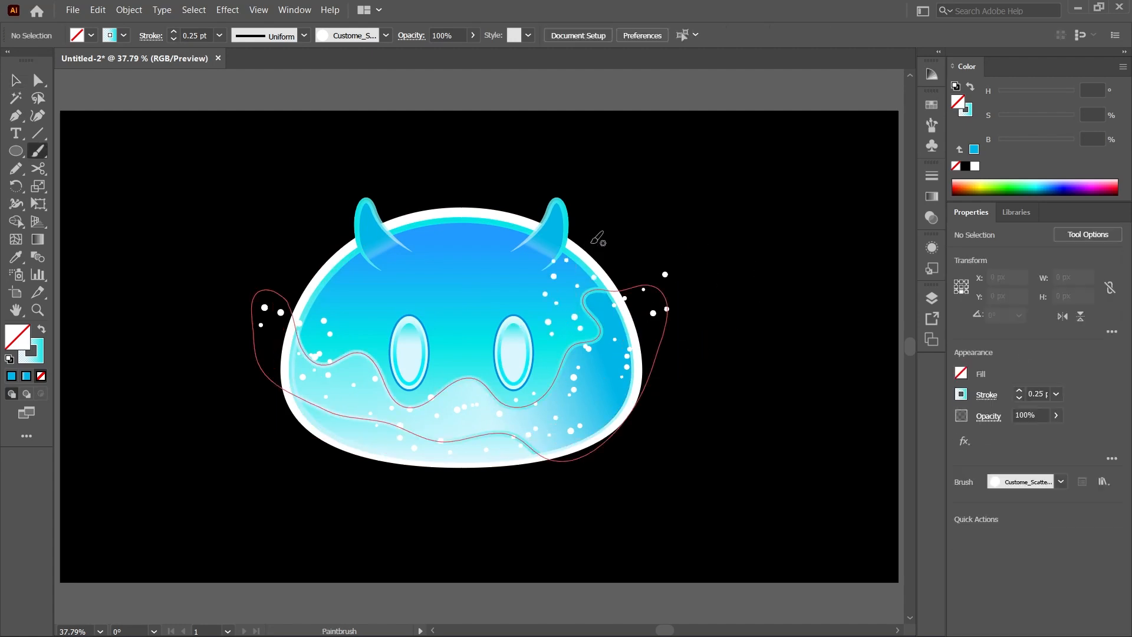
drag(354, 277, 352, 269)
mouse_move(446, 354)
mouse_down()
mouse_move(508, 345)
mouse_move(563, 367)
mouse_up()
key(ctrl+z)
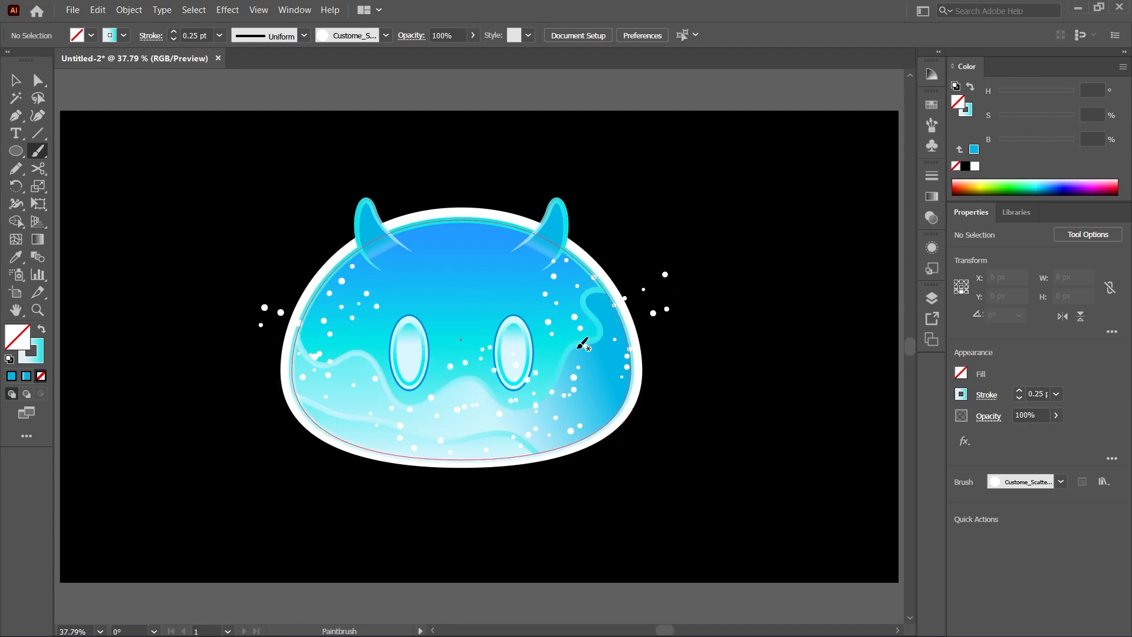
mouse_move(463, 251)
mouse_down()
mouse_move(567, 266)
mouse_move(555, 263)
mouse_up()
Select all the scatter brush strokes on the dome and group them.
key(v)
click(345, 281)
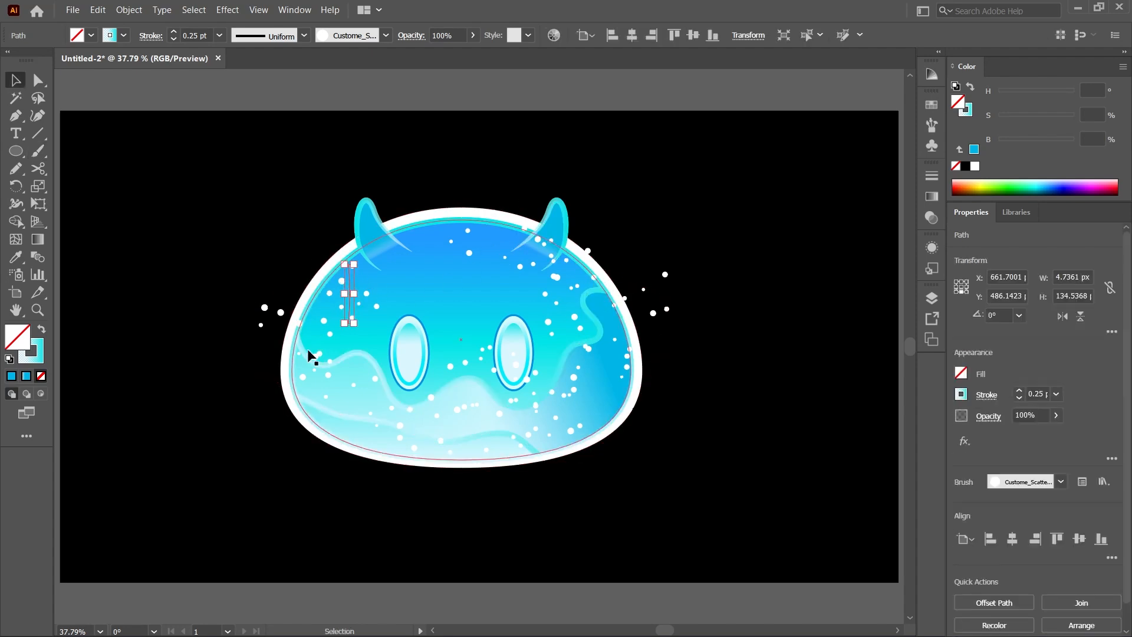
shift+click(312, 353)
shift+click(596, 279)
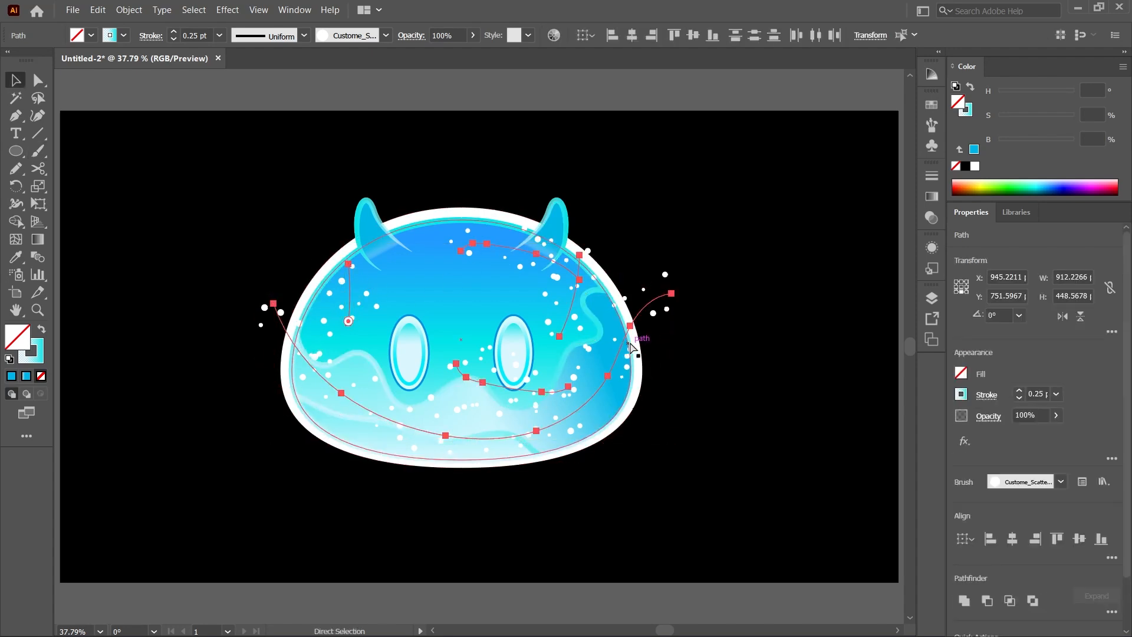
key(ctrl+g)
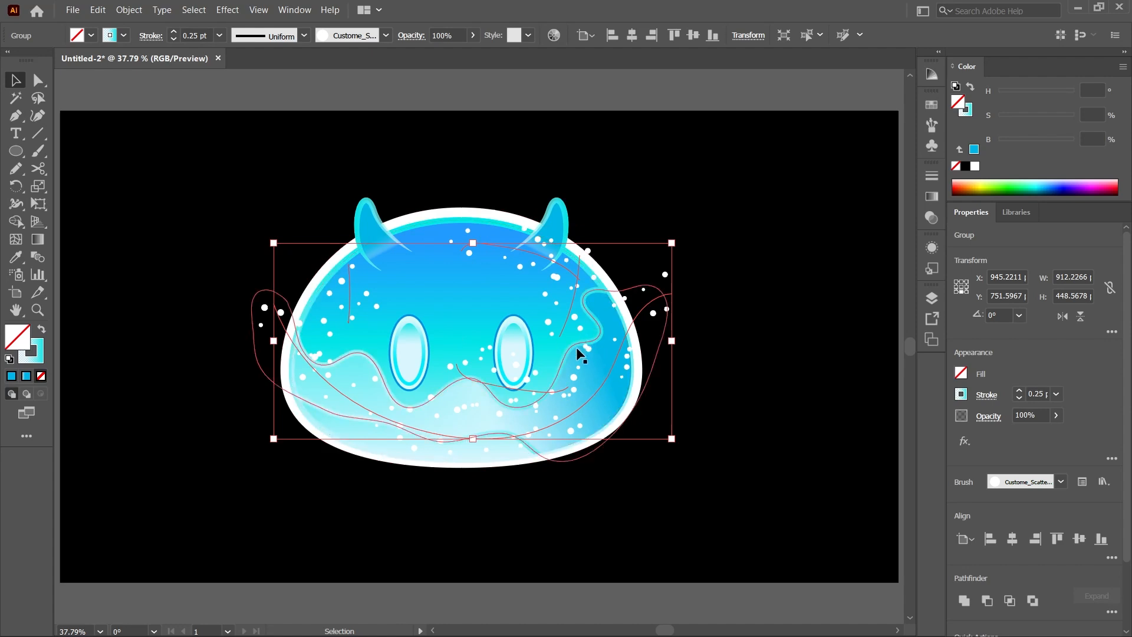
Cut the dot group and paste it in place inside the dome's clip group with the wavy shape.
key(Delete)
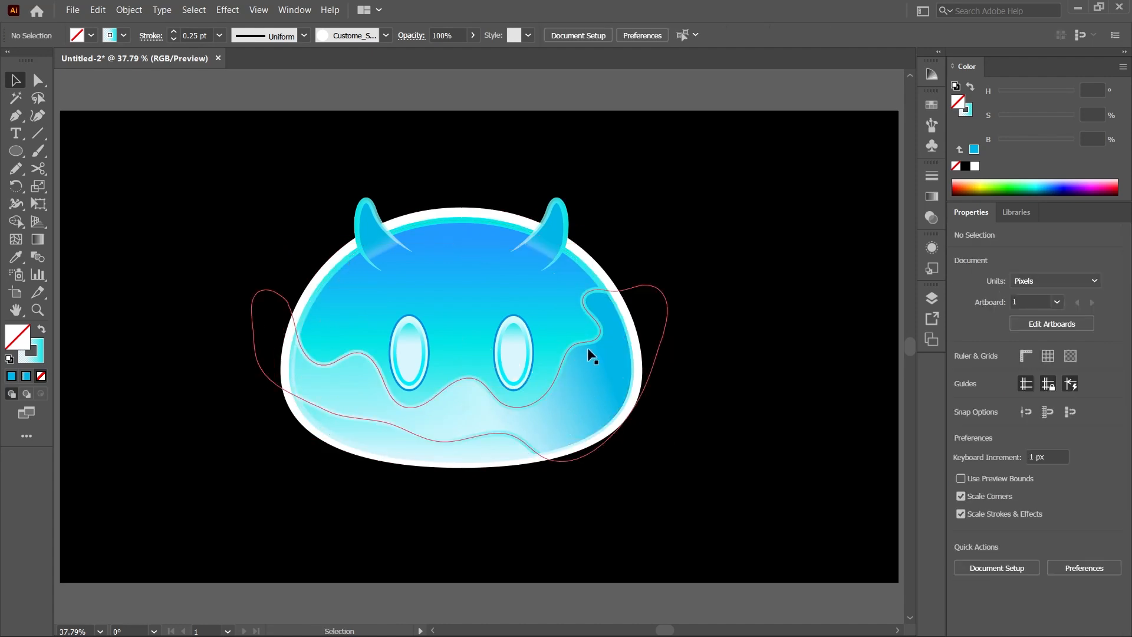
click(592, 391)
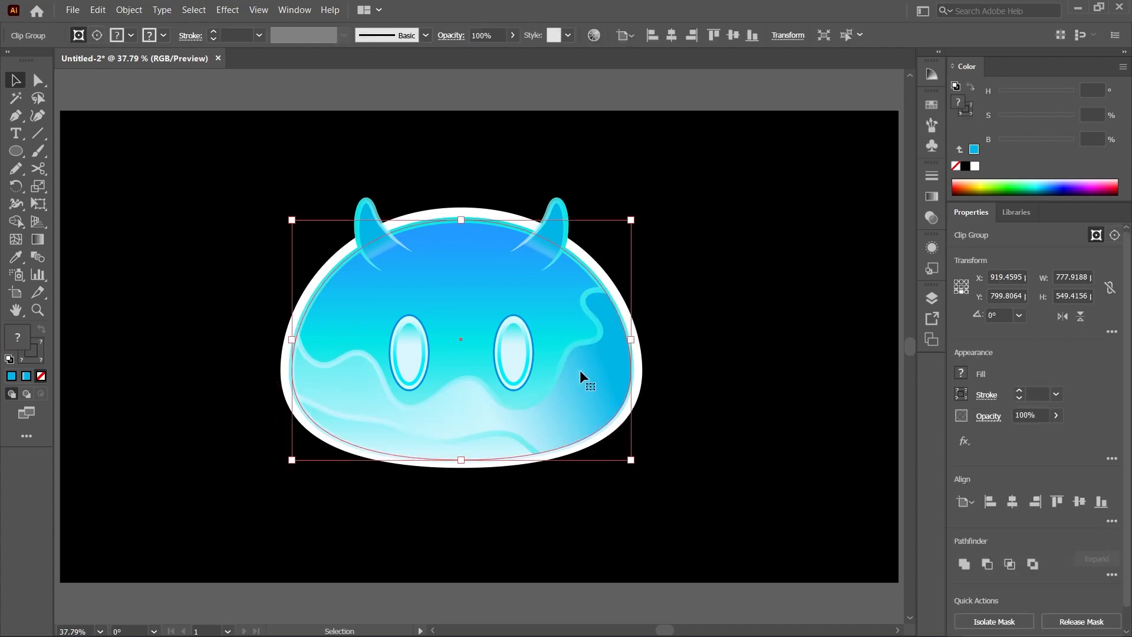
double_click(580, 372)
click(574, 376)
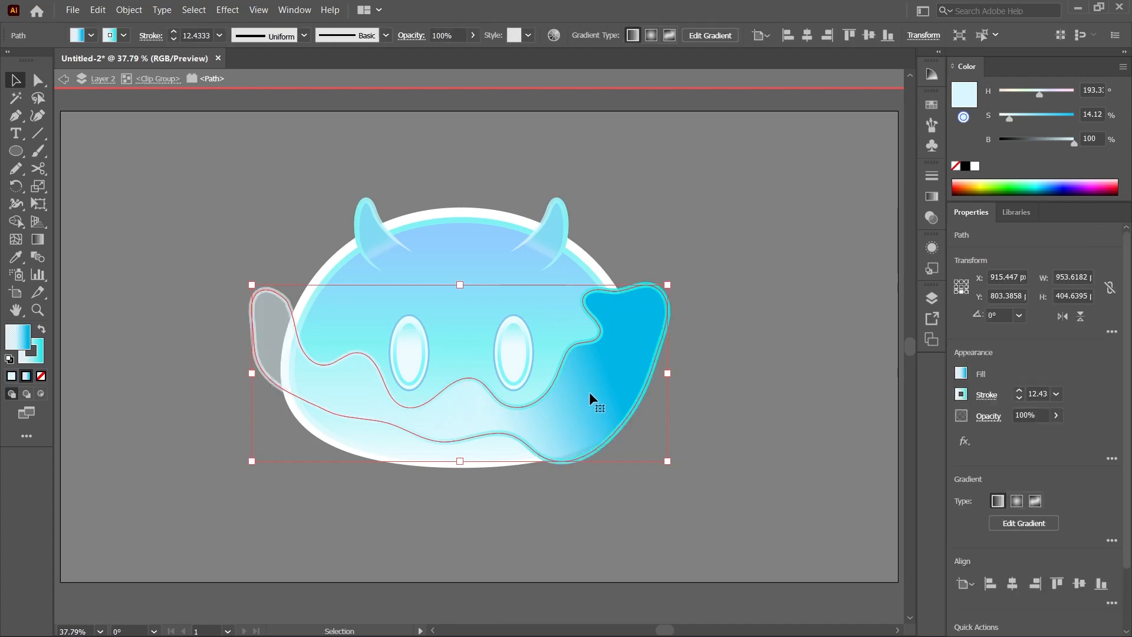
key(ctrl+shift+v)
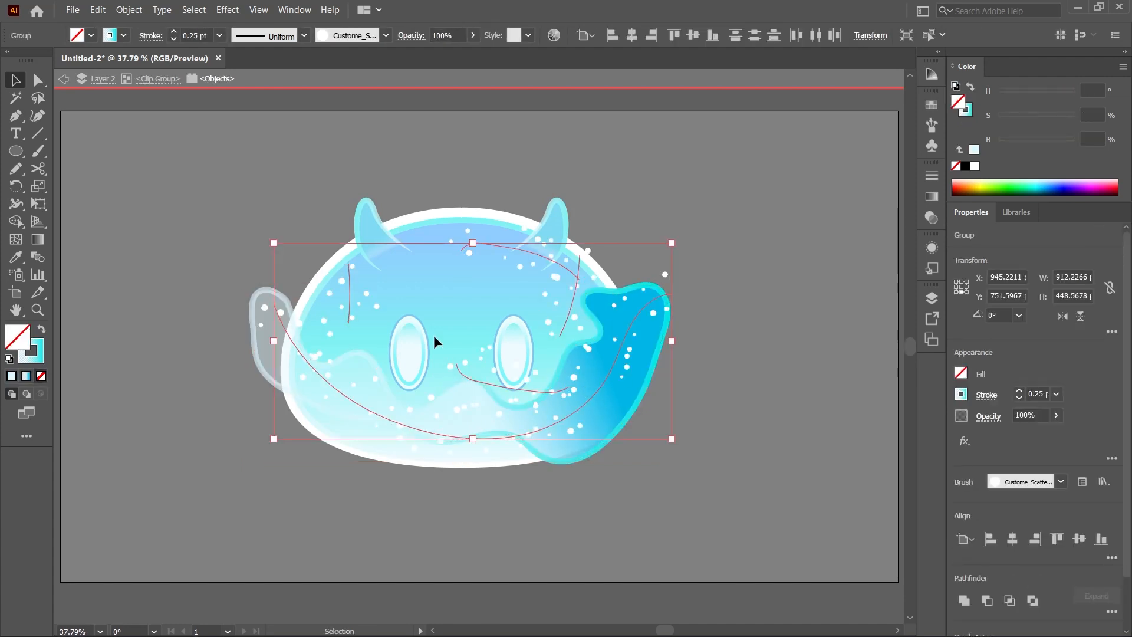
click(690, 334)
double_click(660, 352)
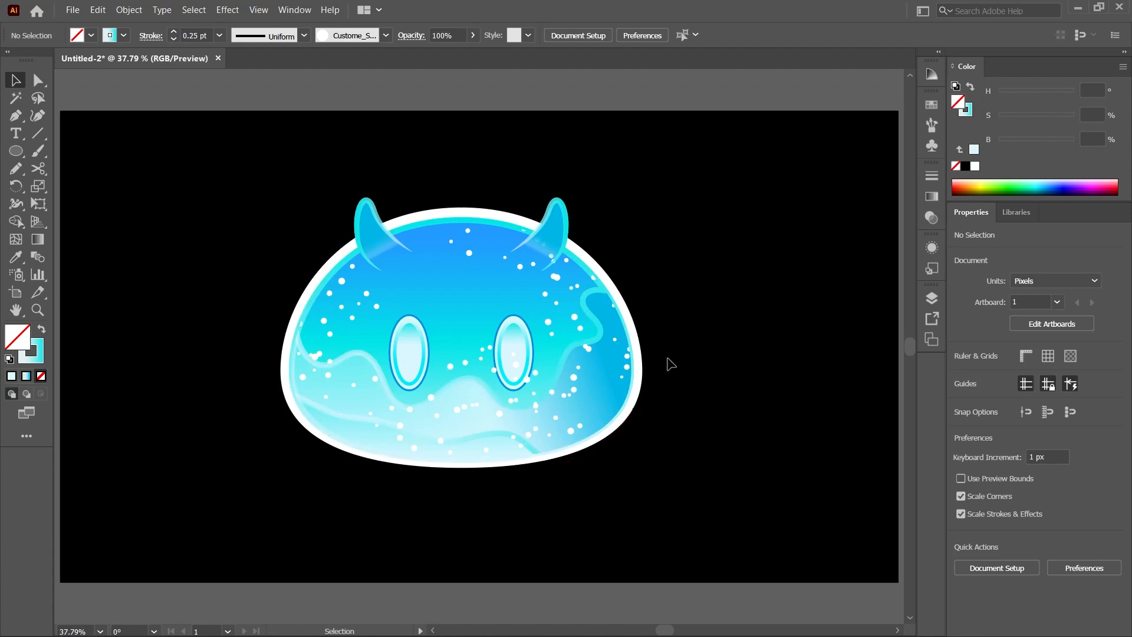
Set the blue outline of both outer eye ellipses to 5 pt.
click(503, 348)
click(622, 281)
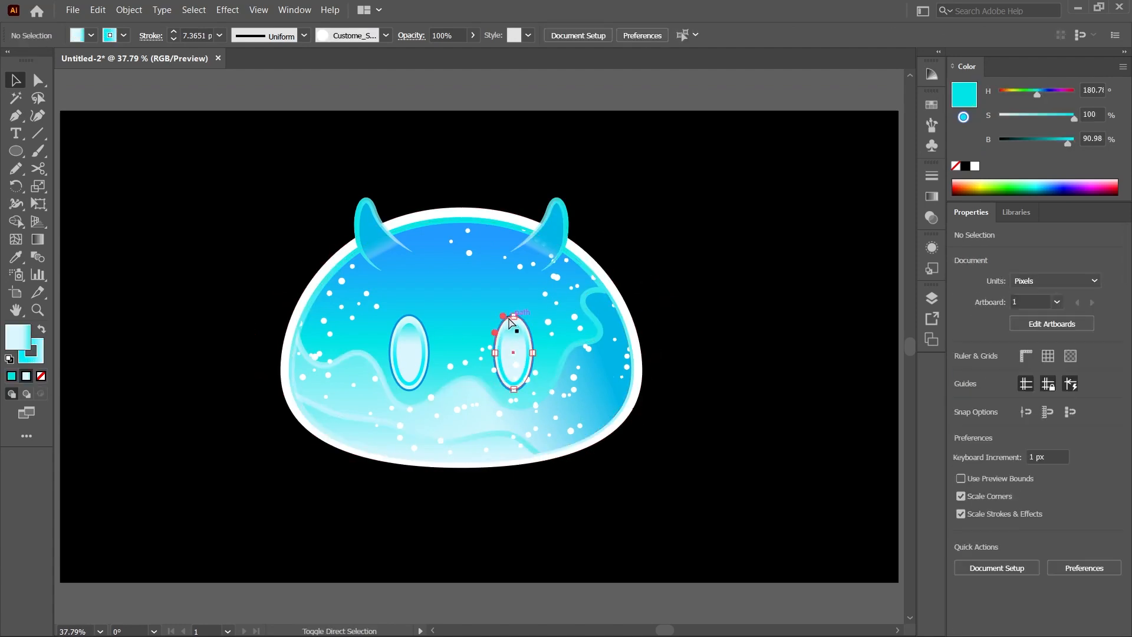
ctrl+click(506, 320)
shift+click(419, 336)
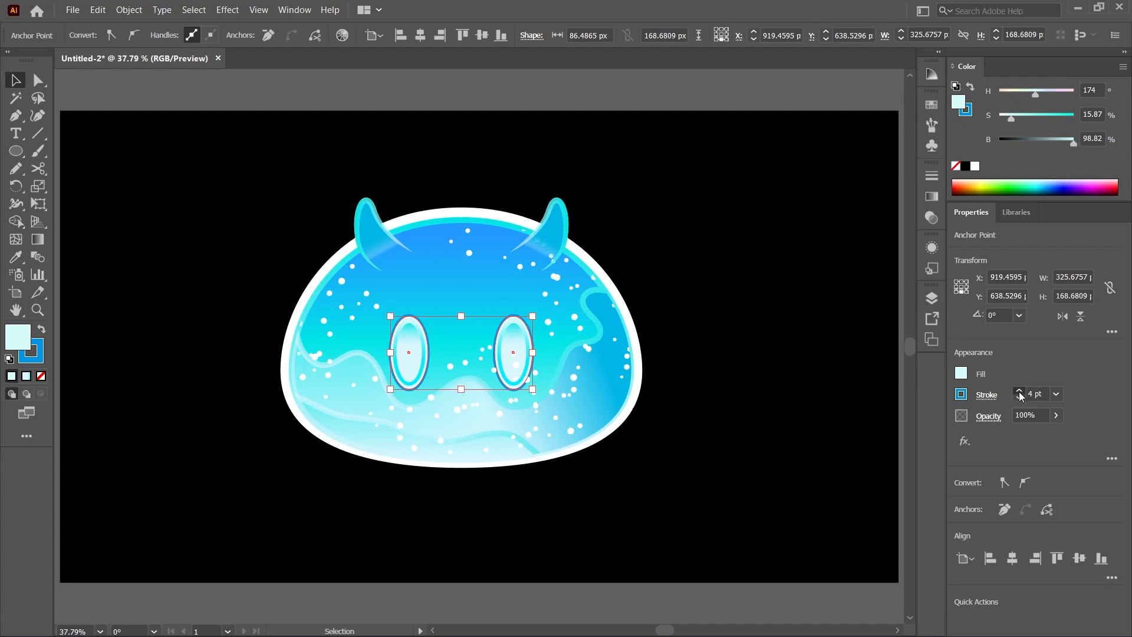
click(773, 357)
Bring the eye group in front of the white dots and move it slightly down.
click(441, 331)
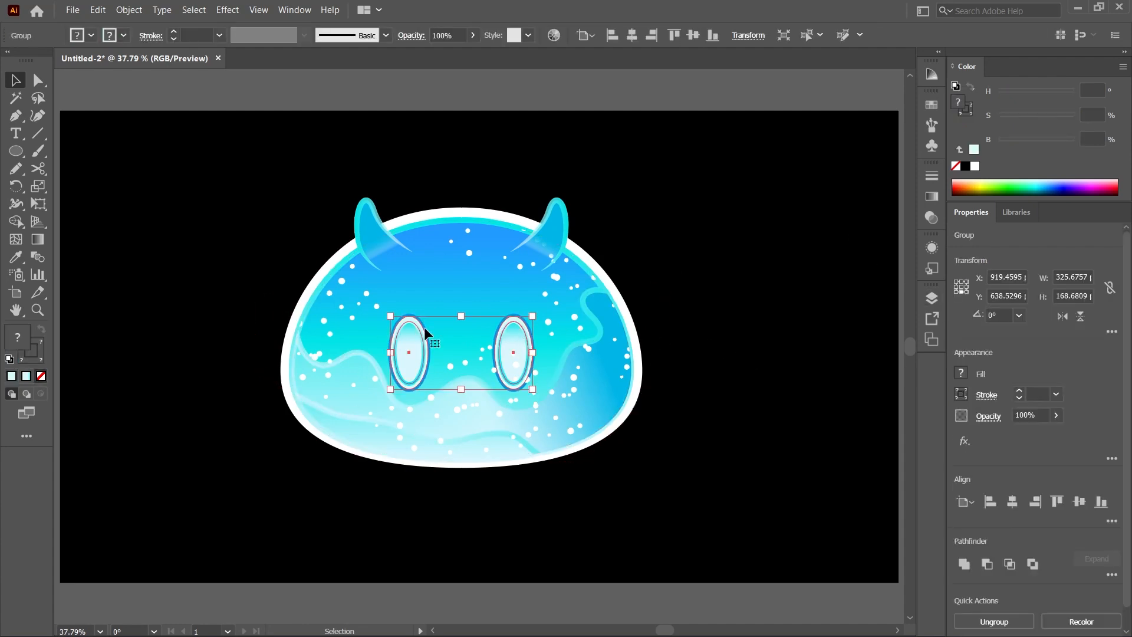
click(714, 276)
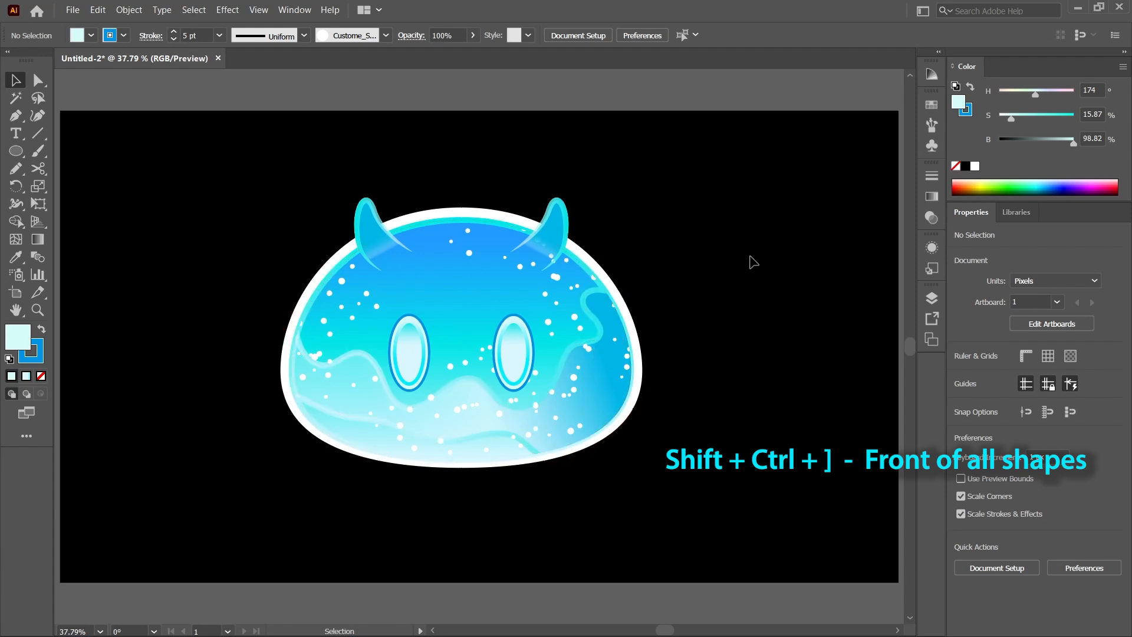
click(511, 351)
mouse_move(508, 359)
mouse_down()
mouse_move(507, 346)
mouse_move(512, 374)
mouse_move(510, 365)
mouse_up()
click(661, 293)
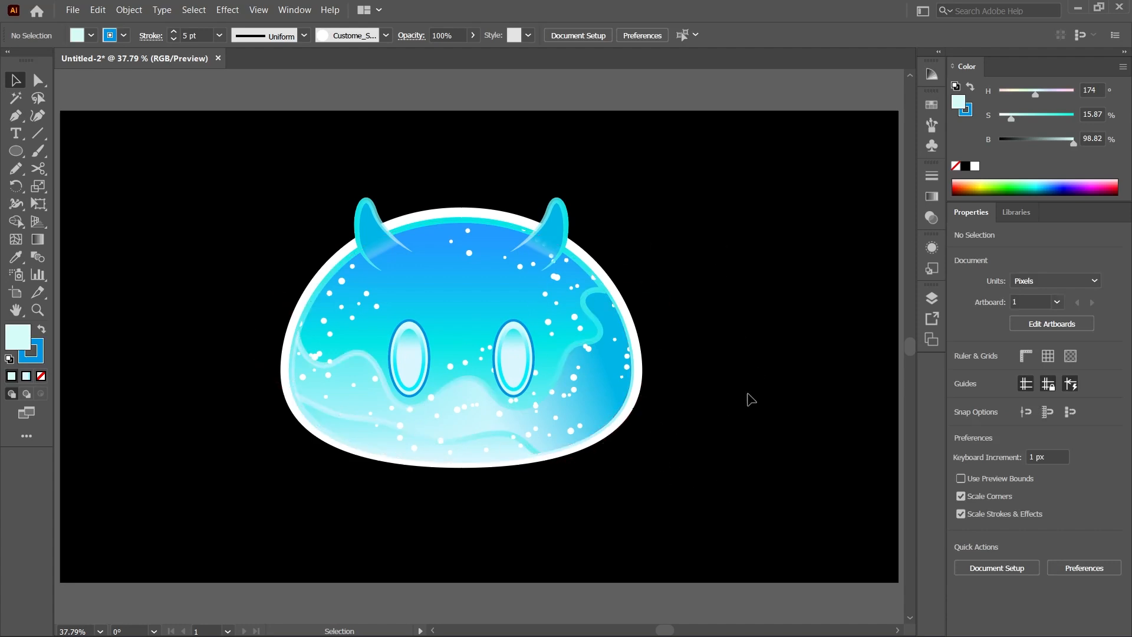
Draw a white ellipse without stroke, about 592 by 358 px, and place it over the dome's lower half.
click(629, 410)
click(665, 435)
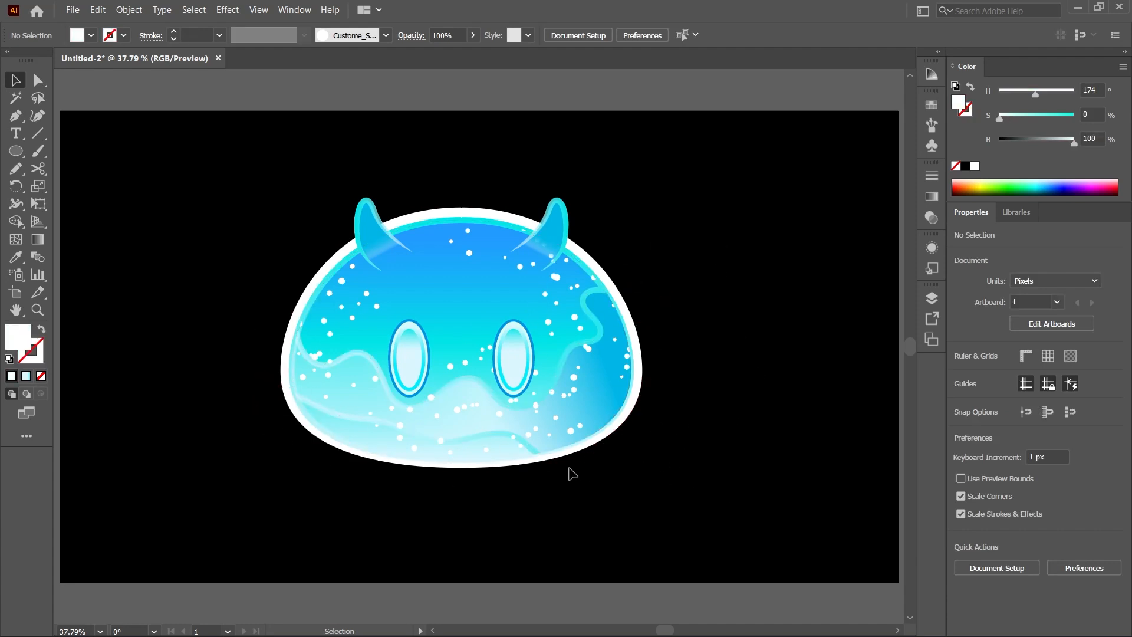
key(l)
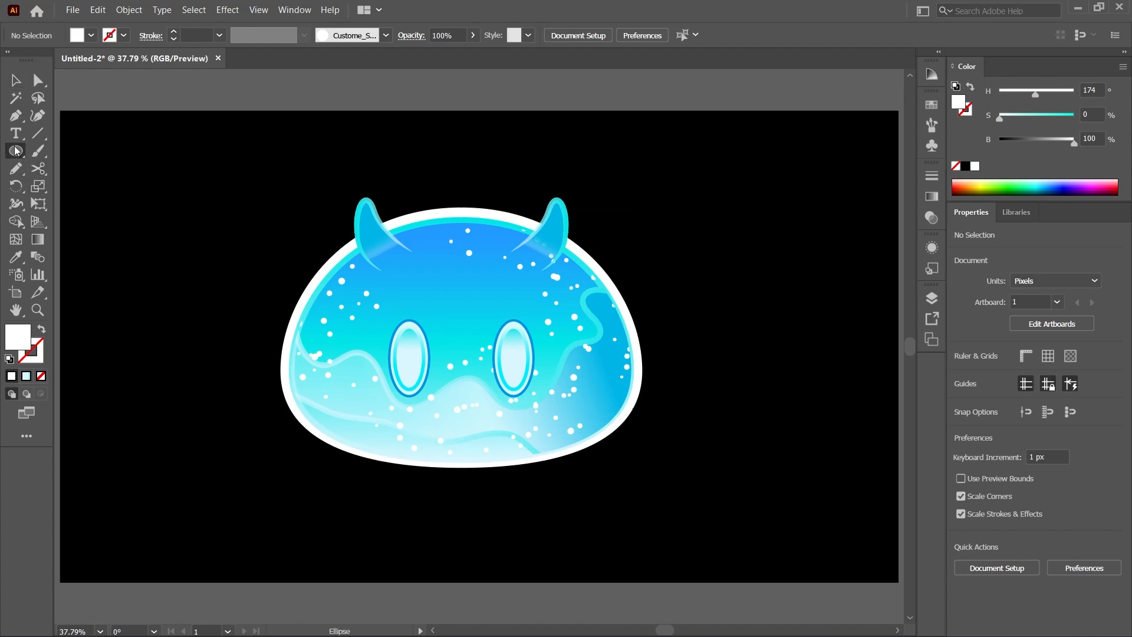
drag(624, 223, 882, 376)
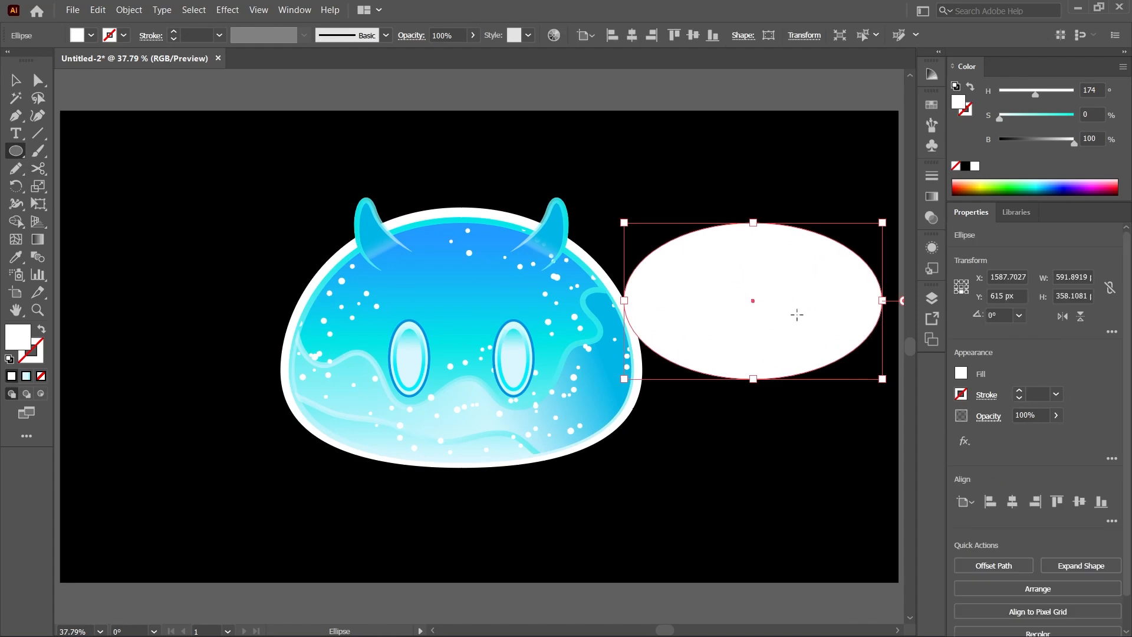
key(v)
drag(802, 305, 516, 421)
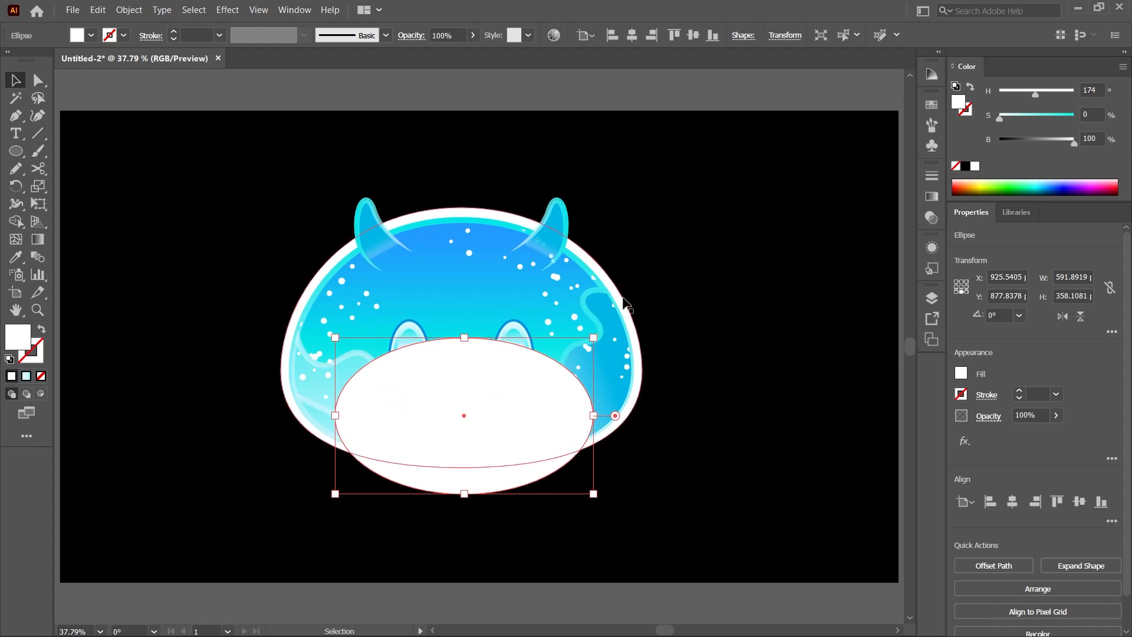
Fill the ellipse with a 90° linear gradient from white to turquoise, with the white stop at about 30%.
click(33, 377)
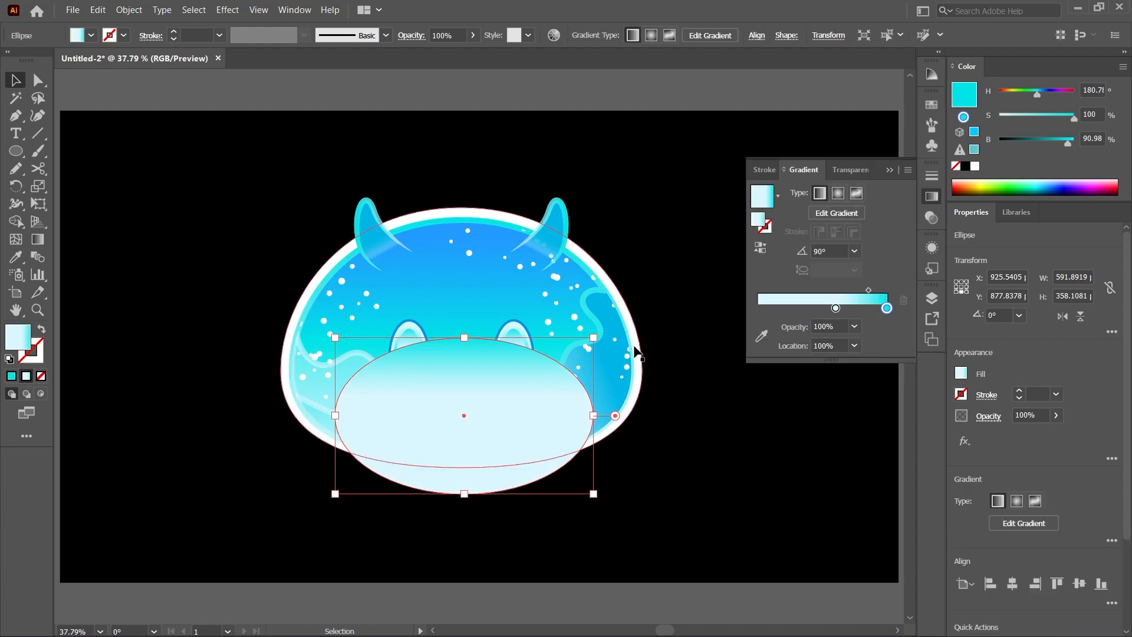
drag(838, 307, 796, 308)
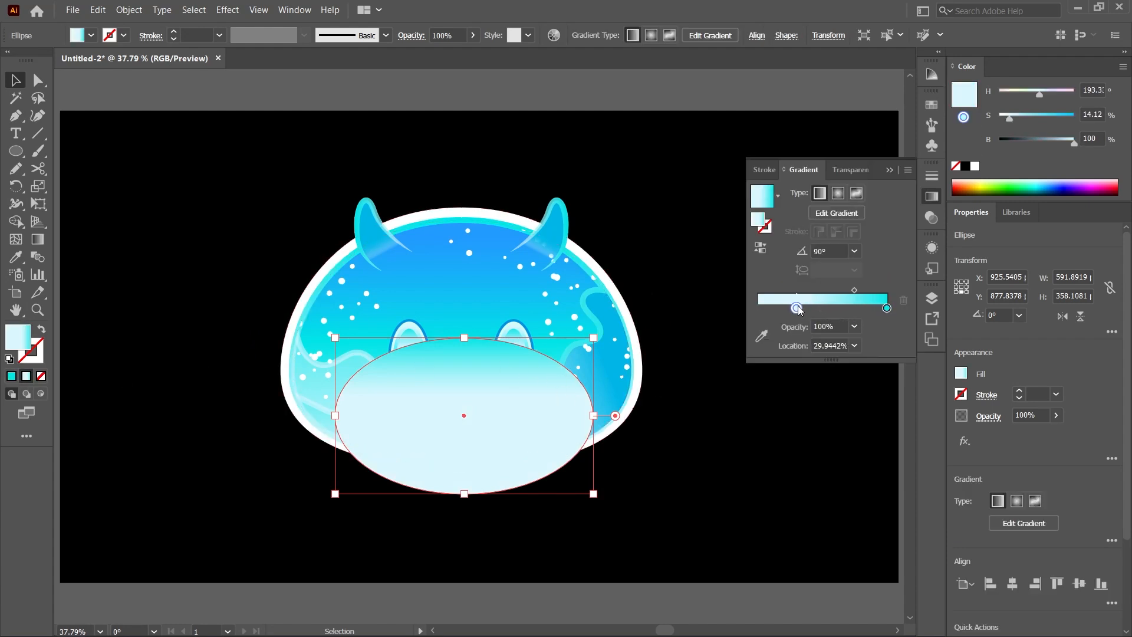
click(975, 166)
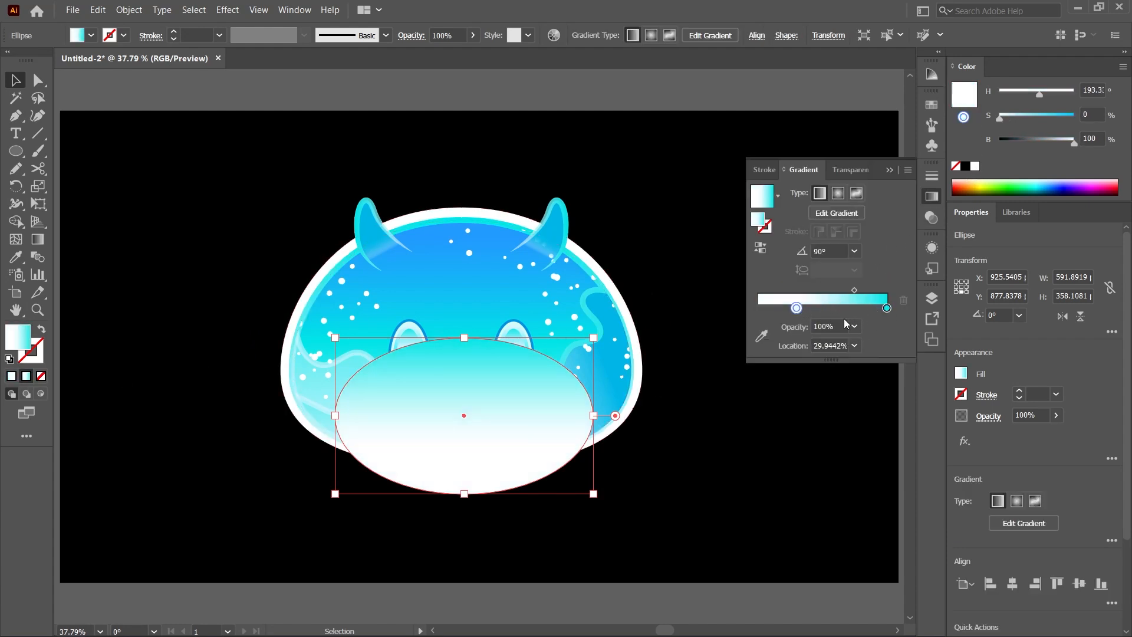
click(887, 308)
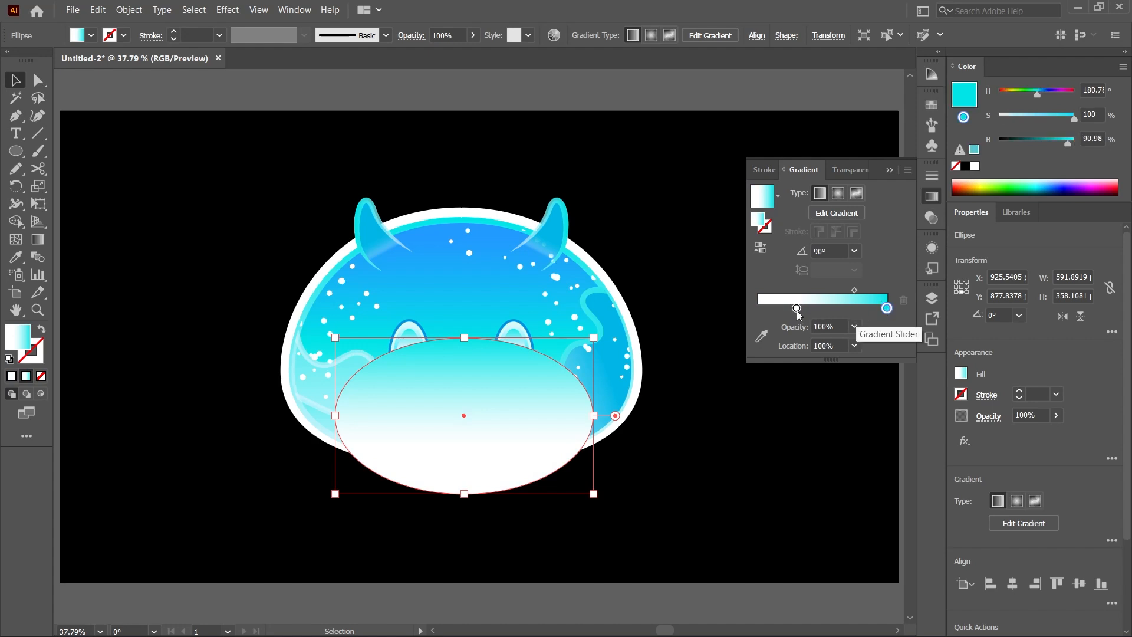
drag(797, 308, 795, 308)
Replace the white stop with a turquoise one at about 22% location and 0% opacity, and set the end stop's opacity to 60%.
alt+drag(887, 307, 787, 308)
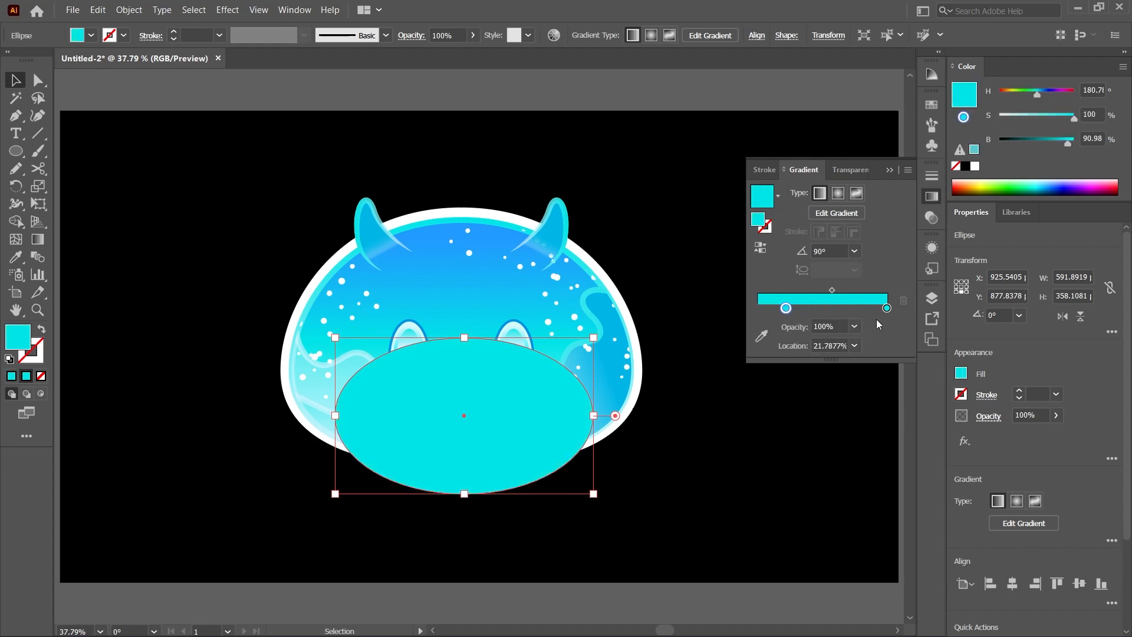
click(854, 326)
click(868, 343)
click(888, 310)
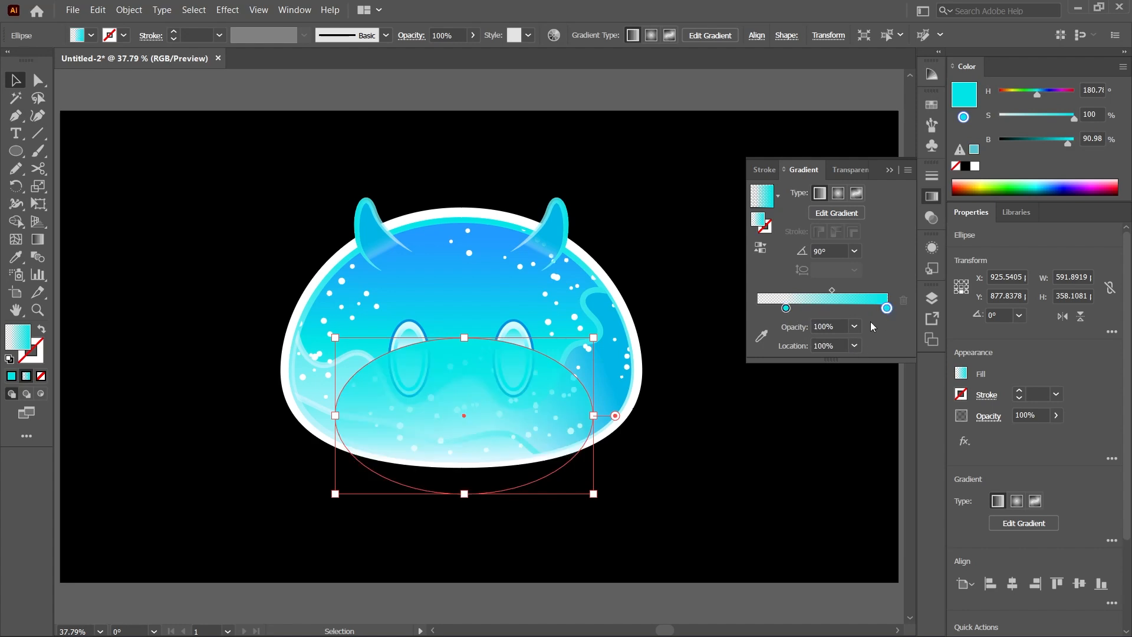
click(855, 326)
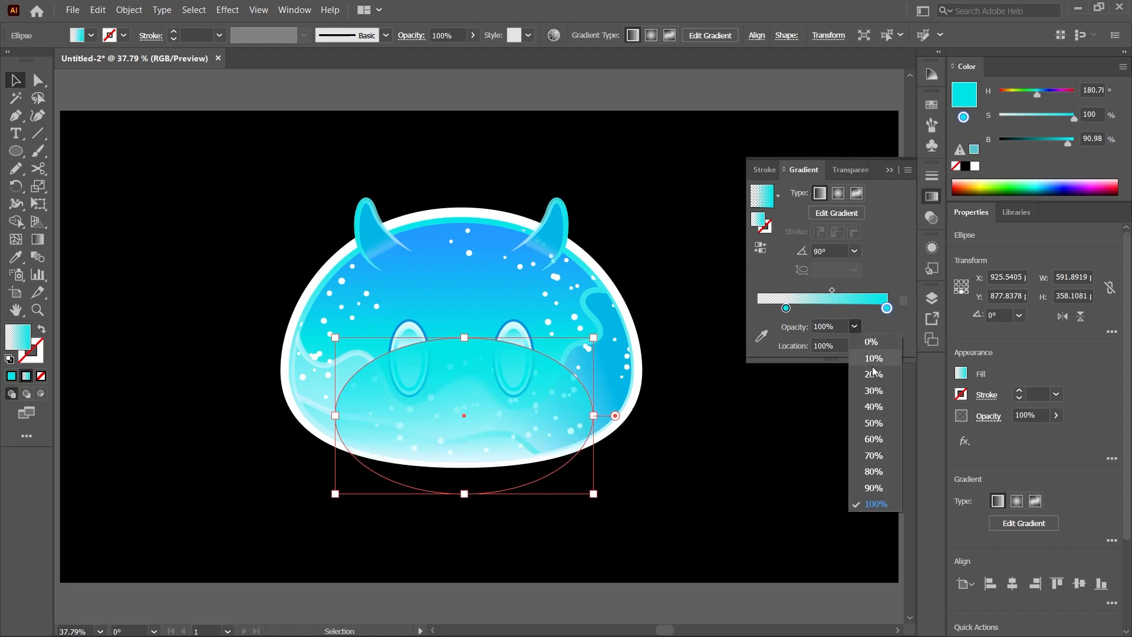
click(887, 406)
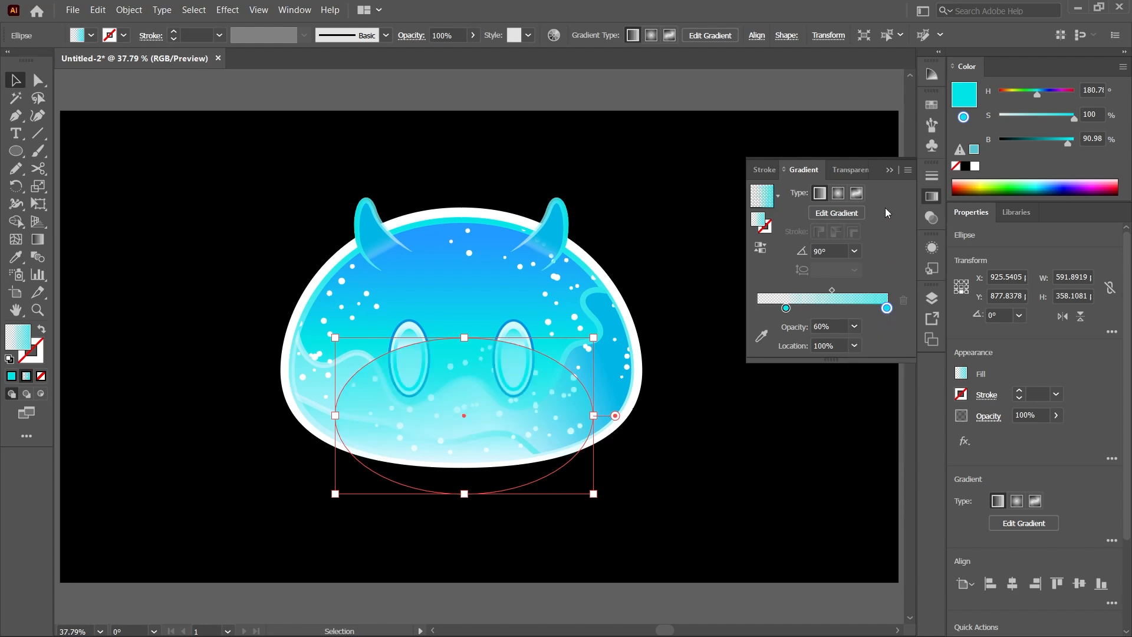
click(889, 169)
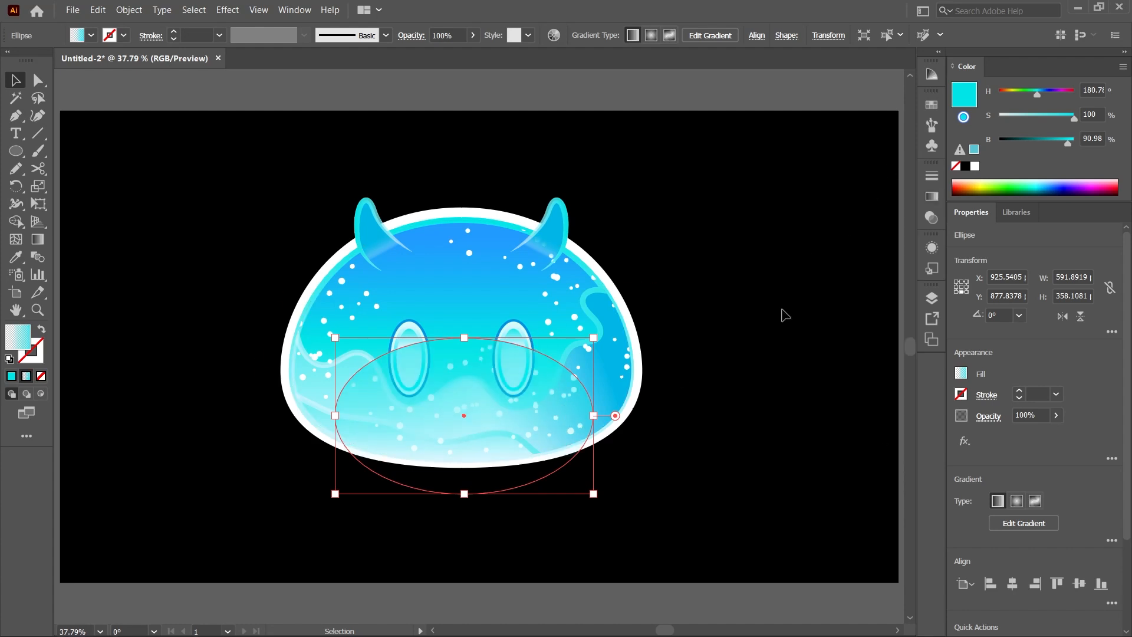
Change the ellipse's gradient to radial and reverse it so the glow fades outward.
click(920, 201)
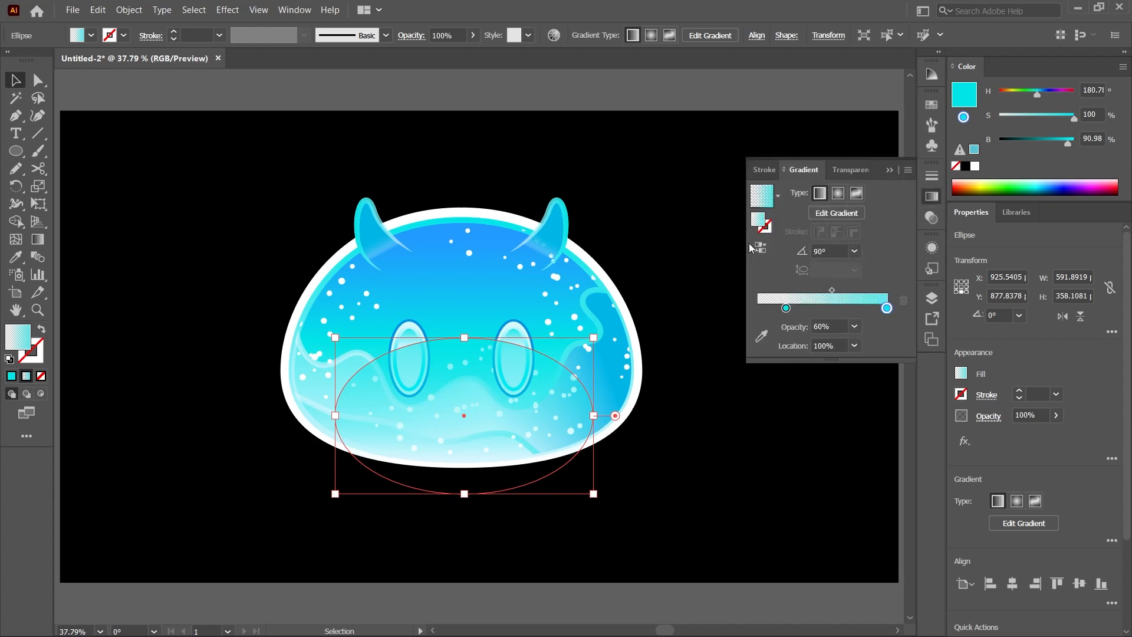
click(839, 192)
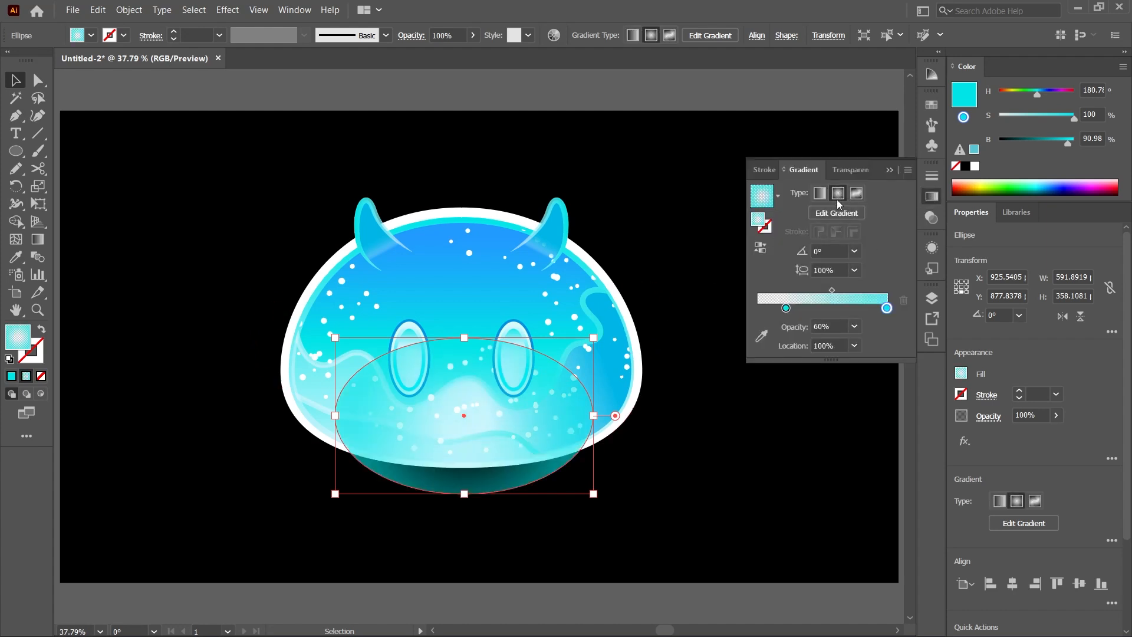
click(761, 248)
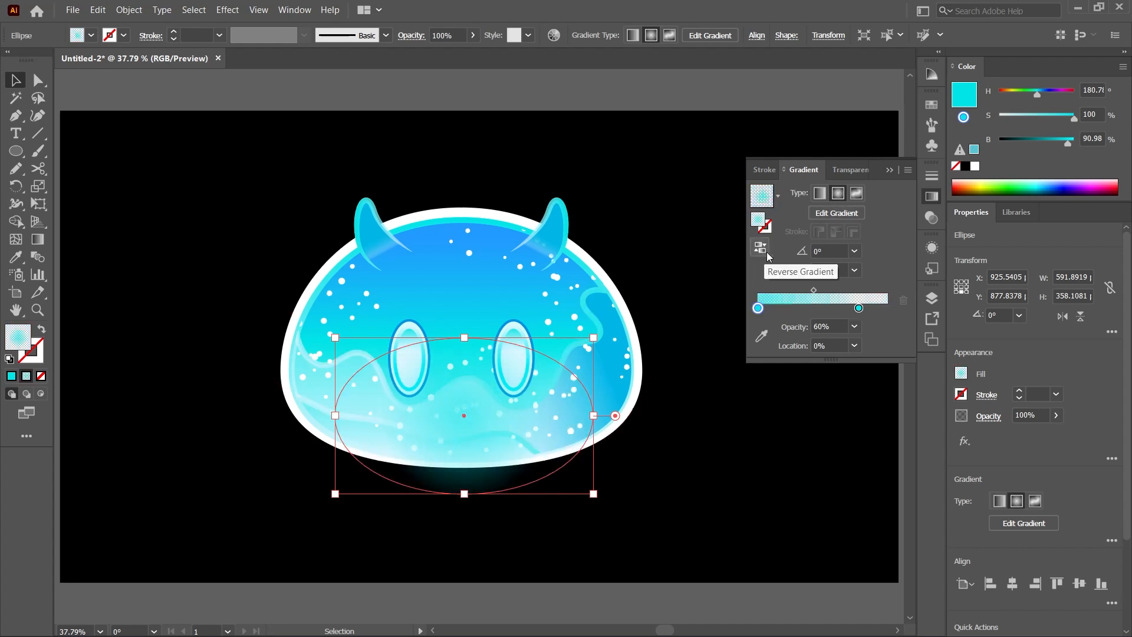
click(891, 169)
Move the ellipse beside the dome, then flatten and widen its radial gradient to fit the ellipse's outline.
drag(491, 406, 794, 235)
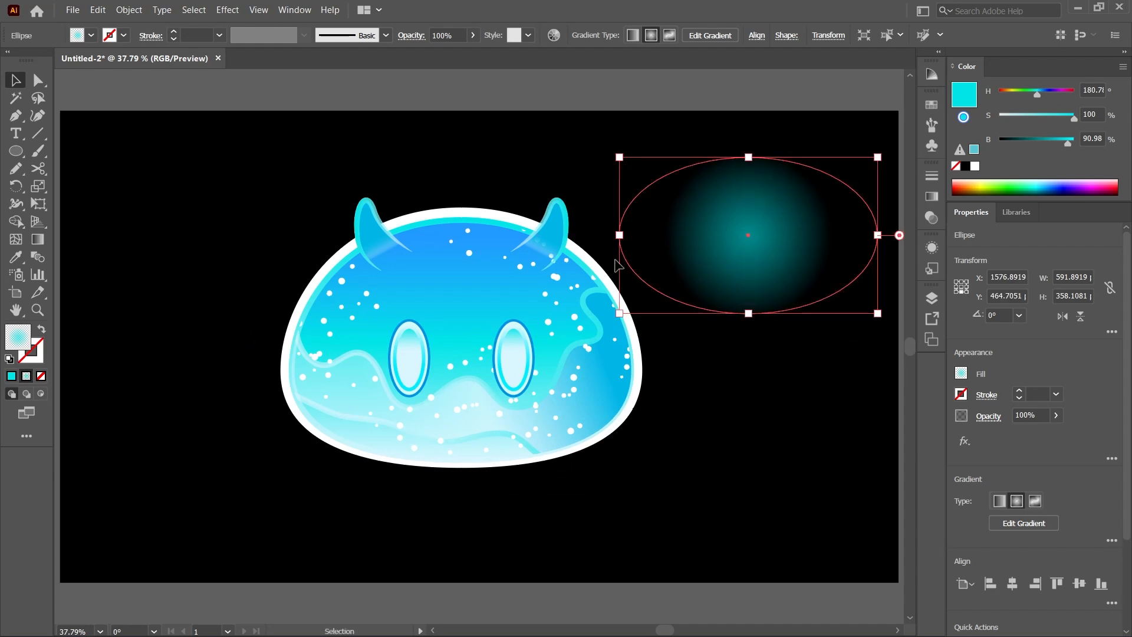
key(g)
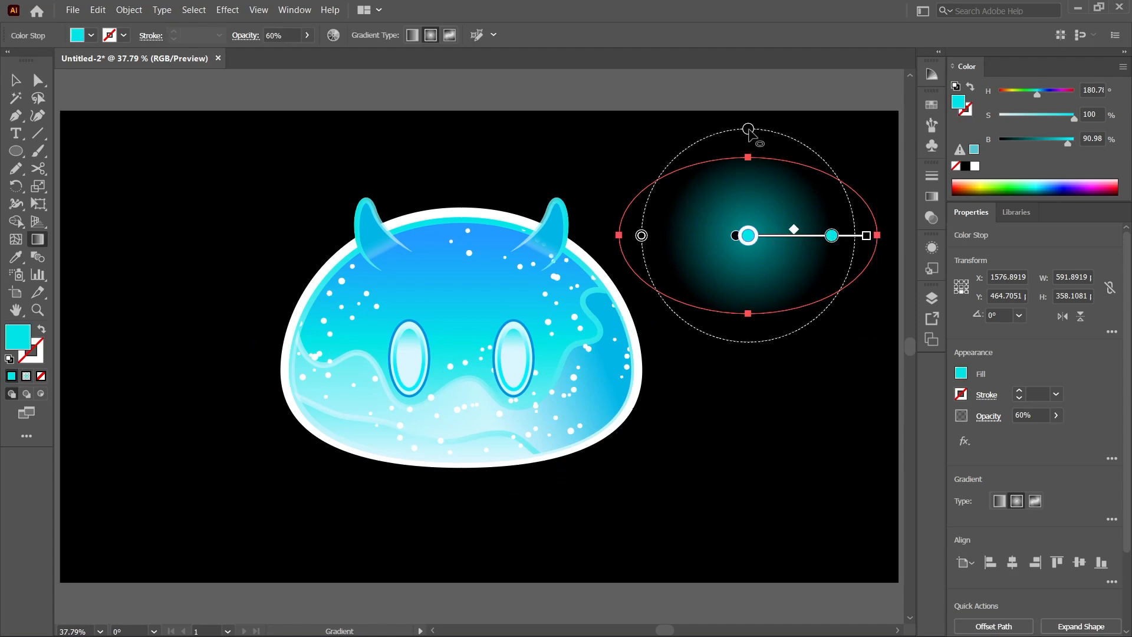
drag(747, 129, 748, 172)
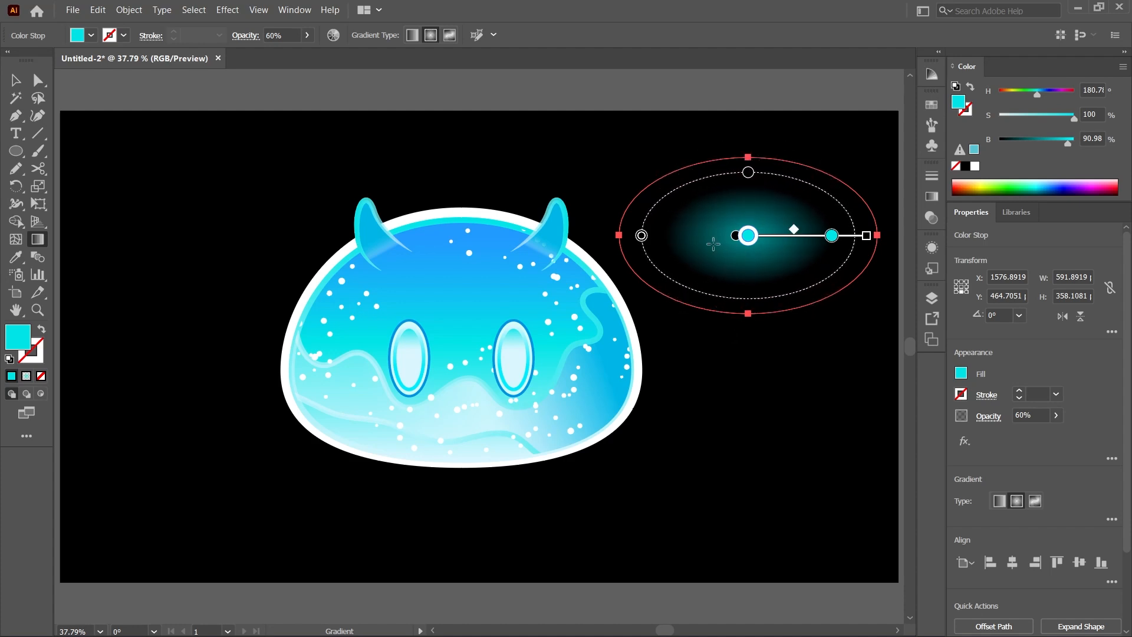
mouse_move(828, 238)
mouse_down()
mouse_move(857, 237)
mouse_move(821, 230)
mouse_up()
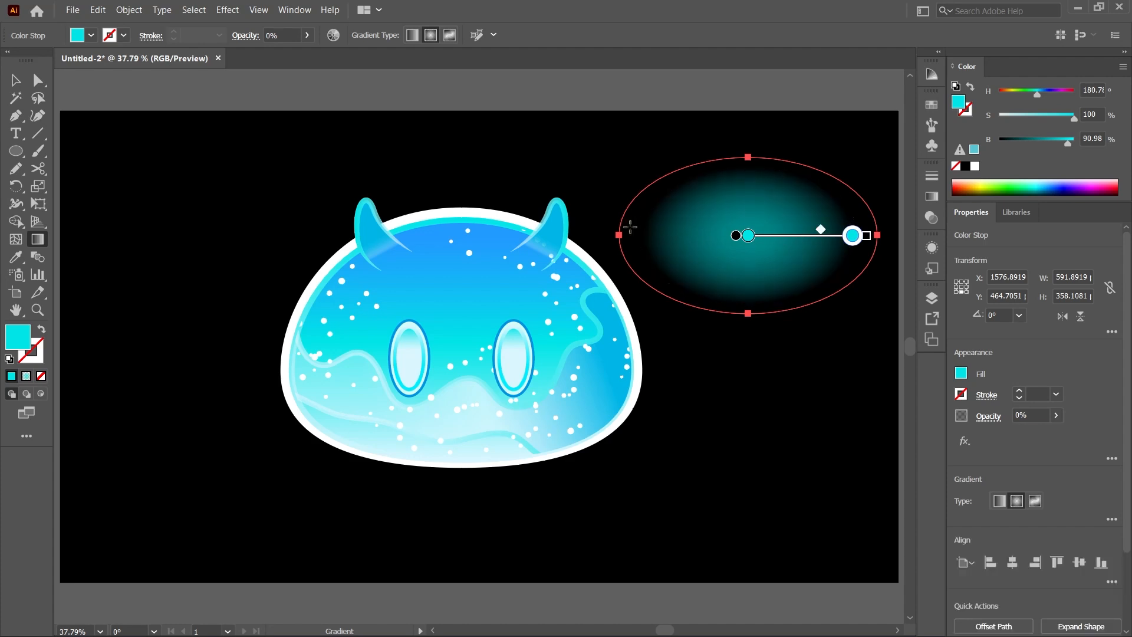
drag(643, 235, 628, 236)
drag(748, 156, 749, 166)
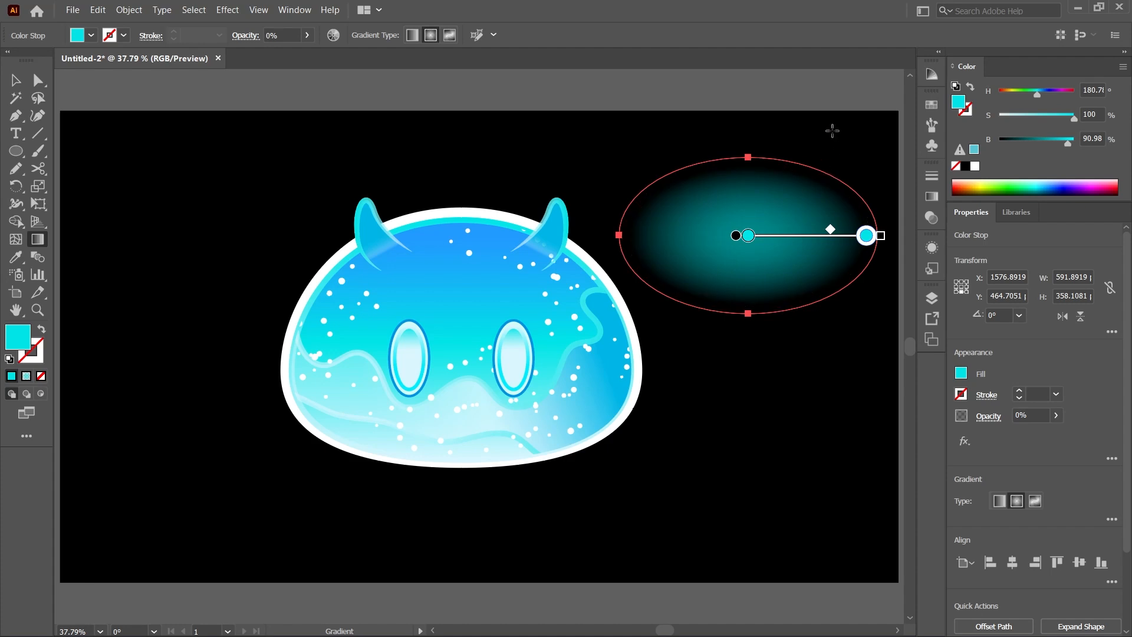
Move the glow ellipse over the dome's base and widen it to about 1073 px.
key(v)
click(817, 159)
drag(774, 233, 507, 426)
drag(599, 439, 703, 439)
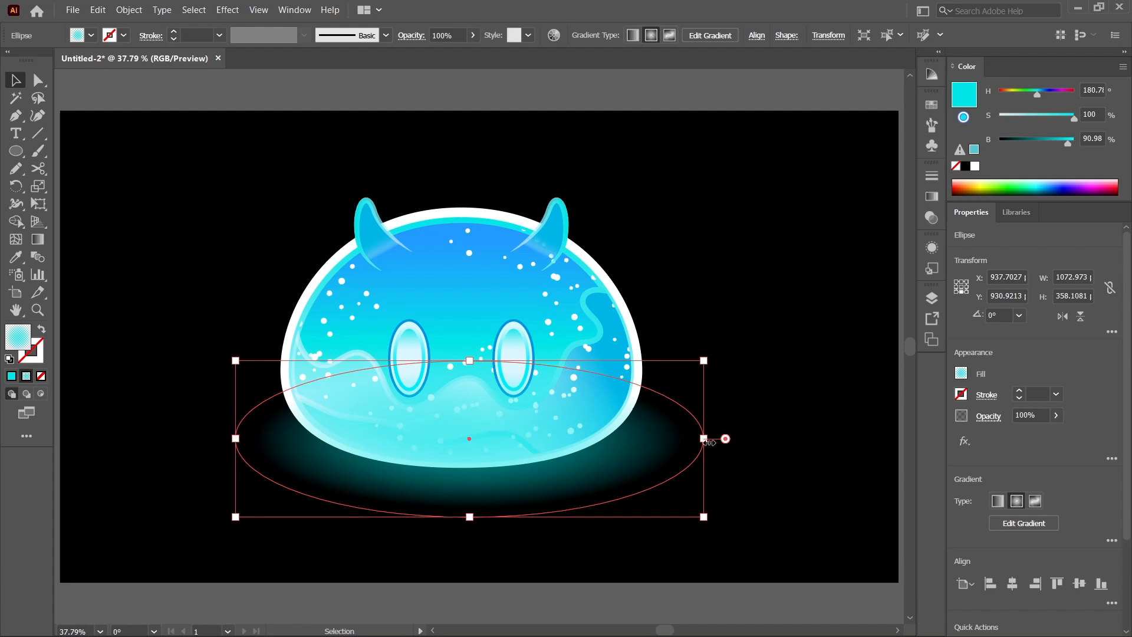
Send the glow ellipse behind the whole character, raise it slightly and center it horizontally under the dome.
drag(630, 453, 624, 452)
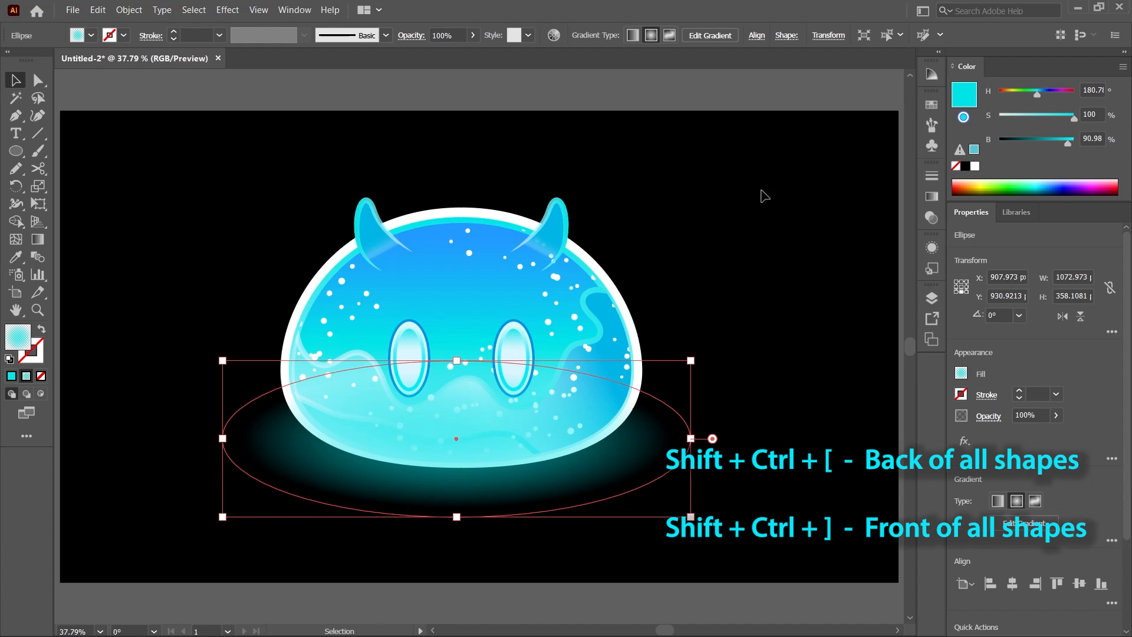
key(ctrl)
key(shift+ctrl+bracketright)
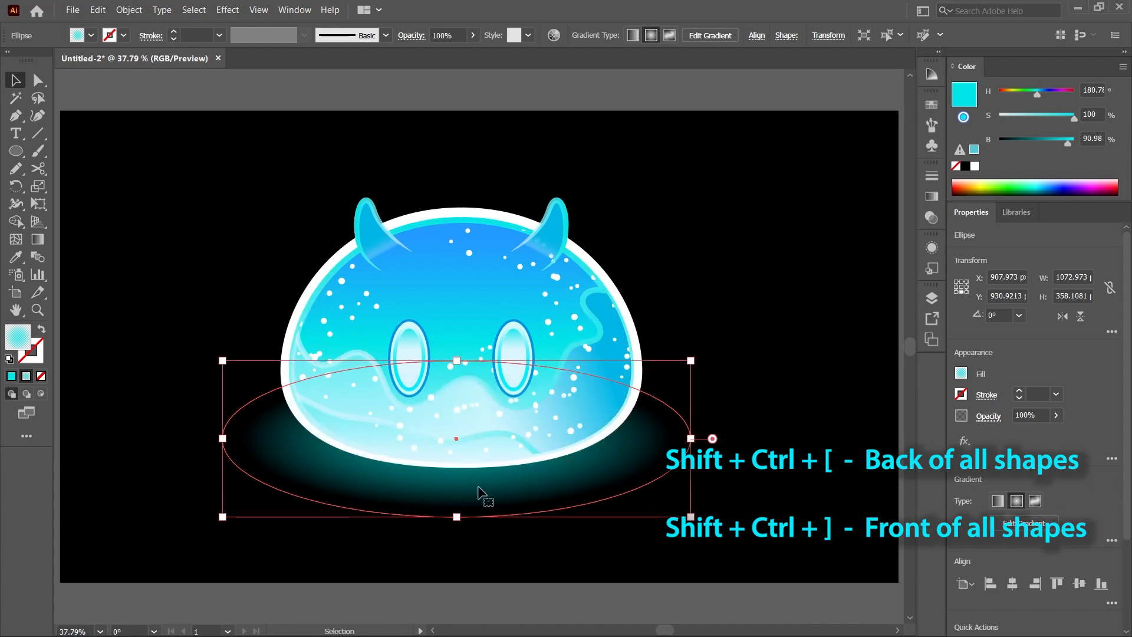
drag(454, 493, 455, 488)
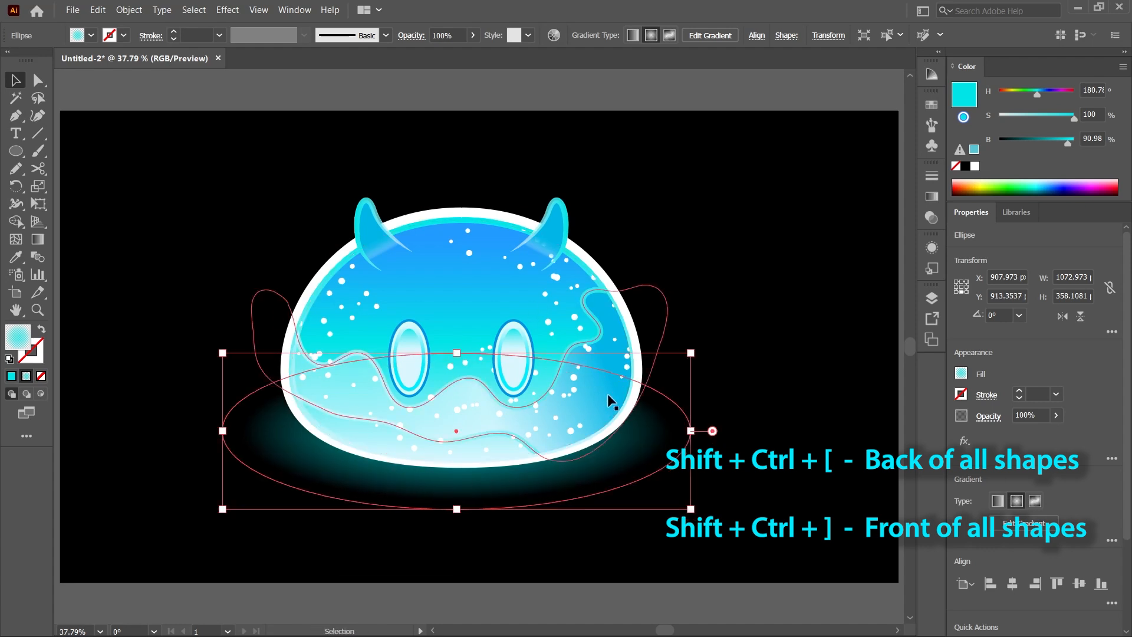
drag(645, 432, 651, 432)
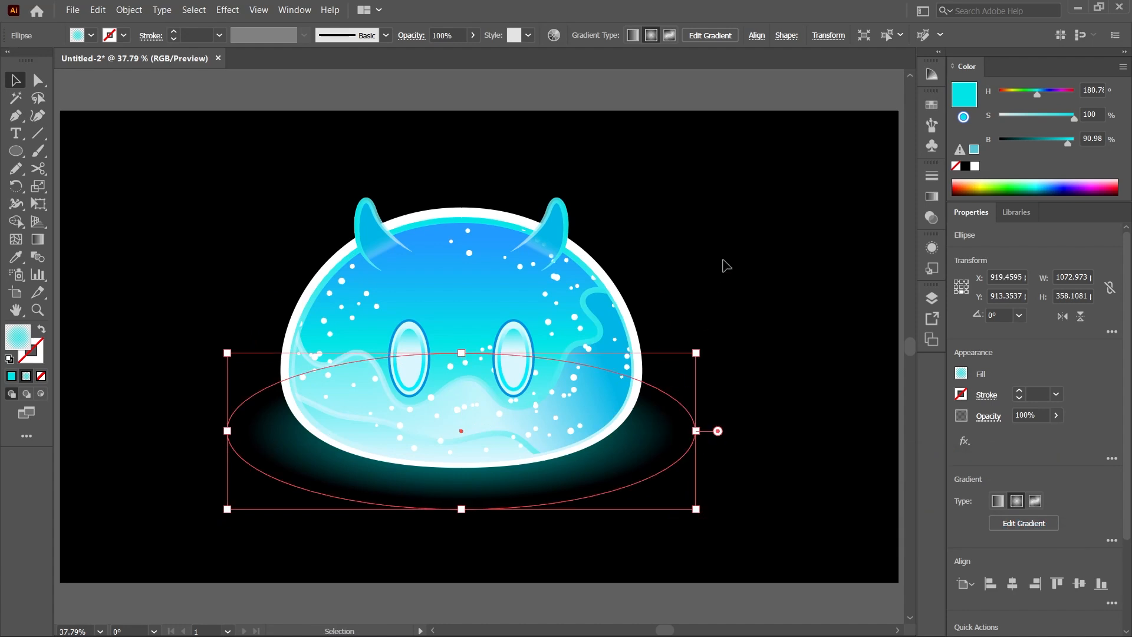
click(719, 269)
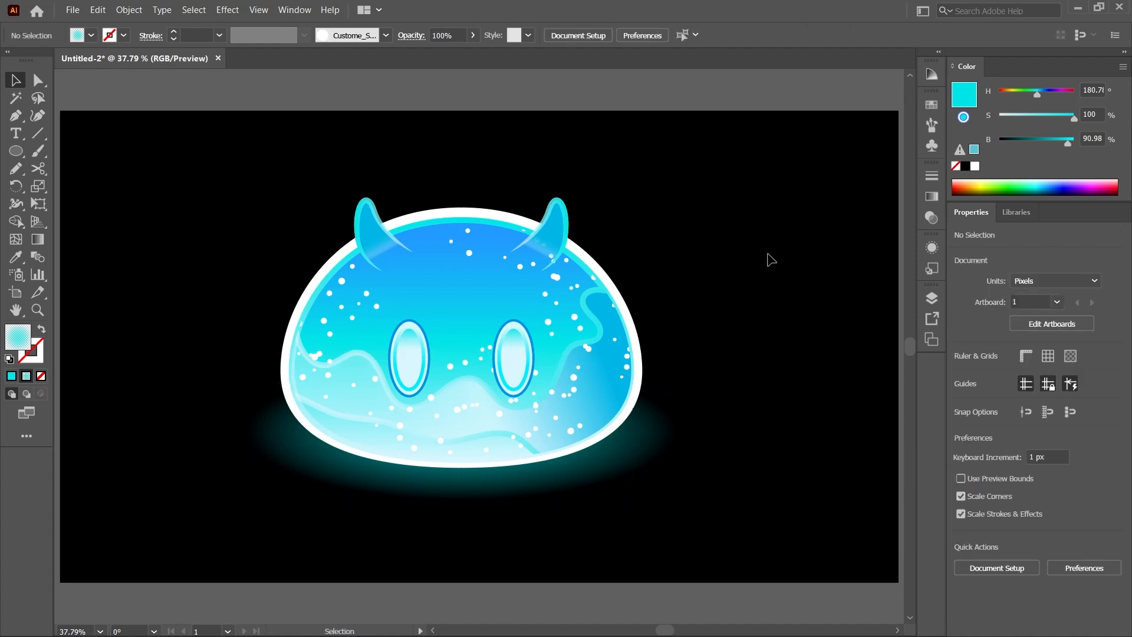